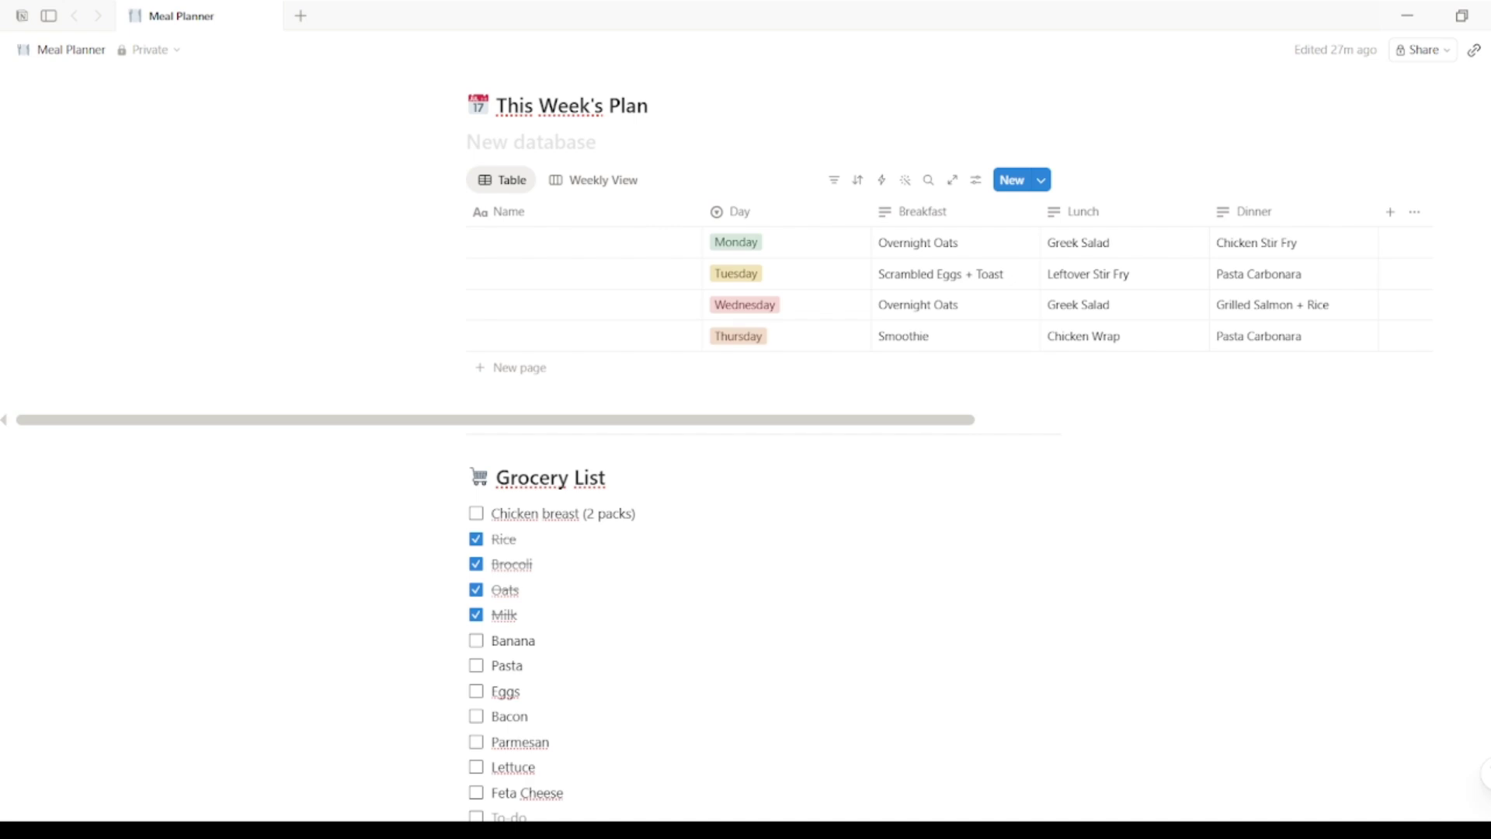
Step: Create a new page titled "Meal Planner" and add the line "Eat better without thinking" below the title
key(ctrl+n)
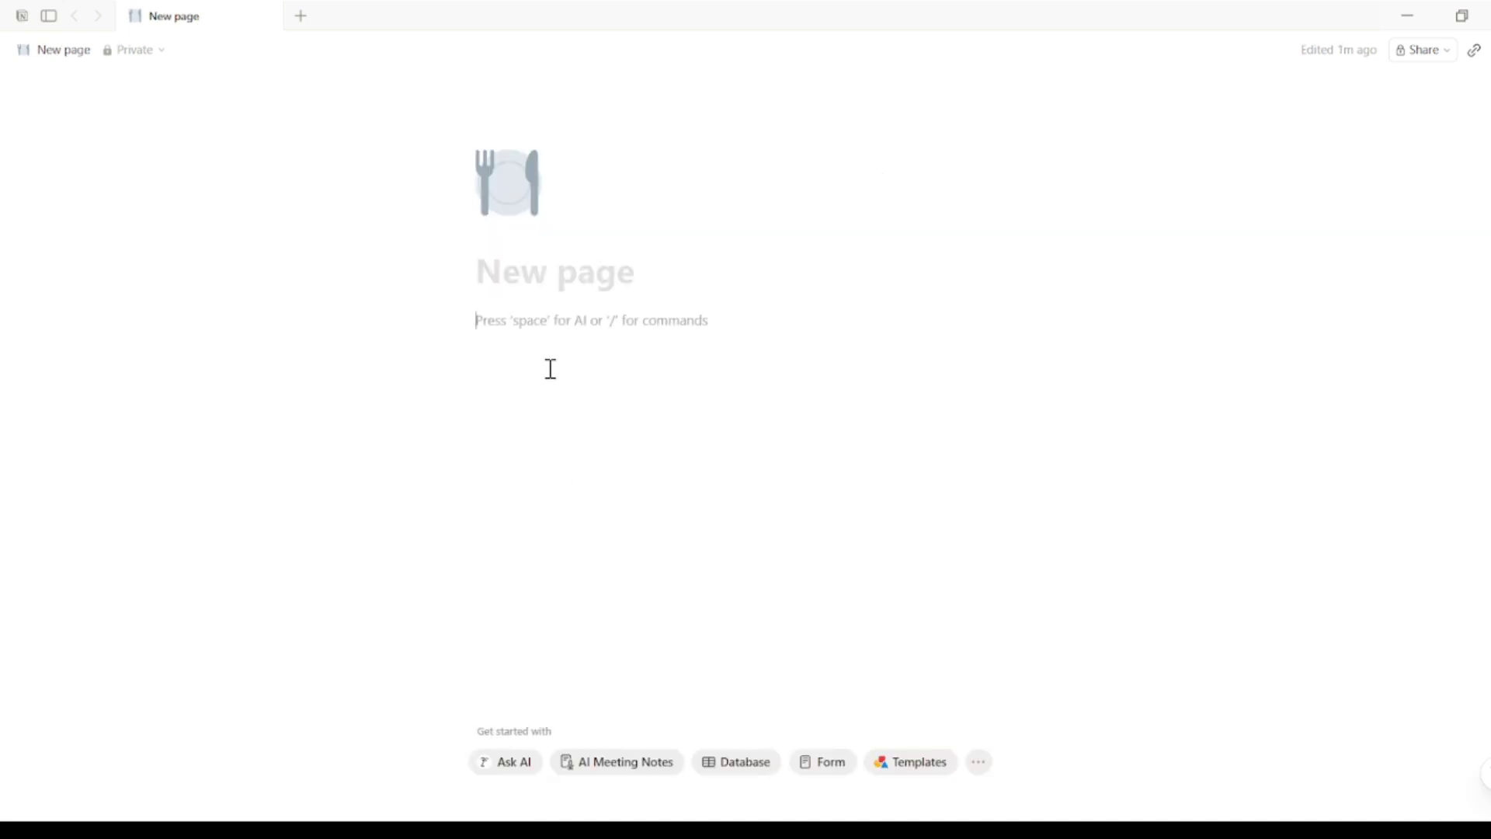
click(510, 270)
text(Meal Planner)
key(Return)
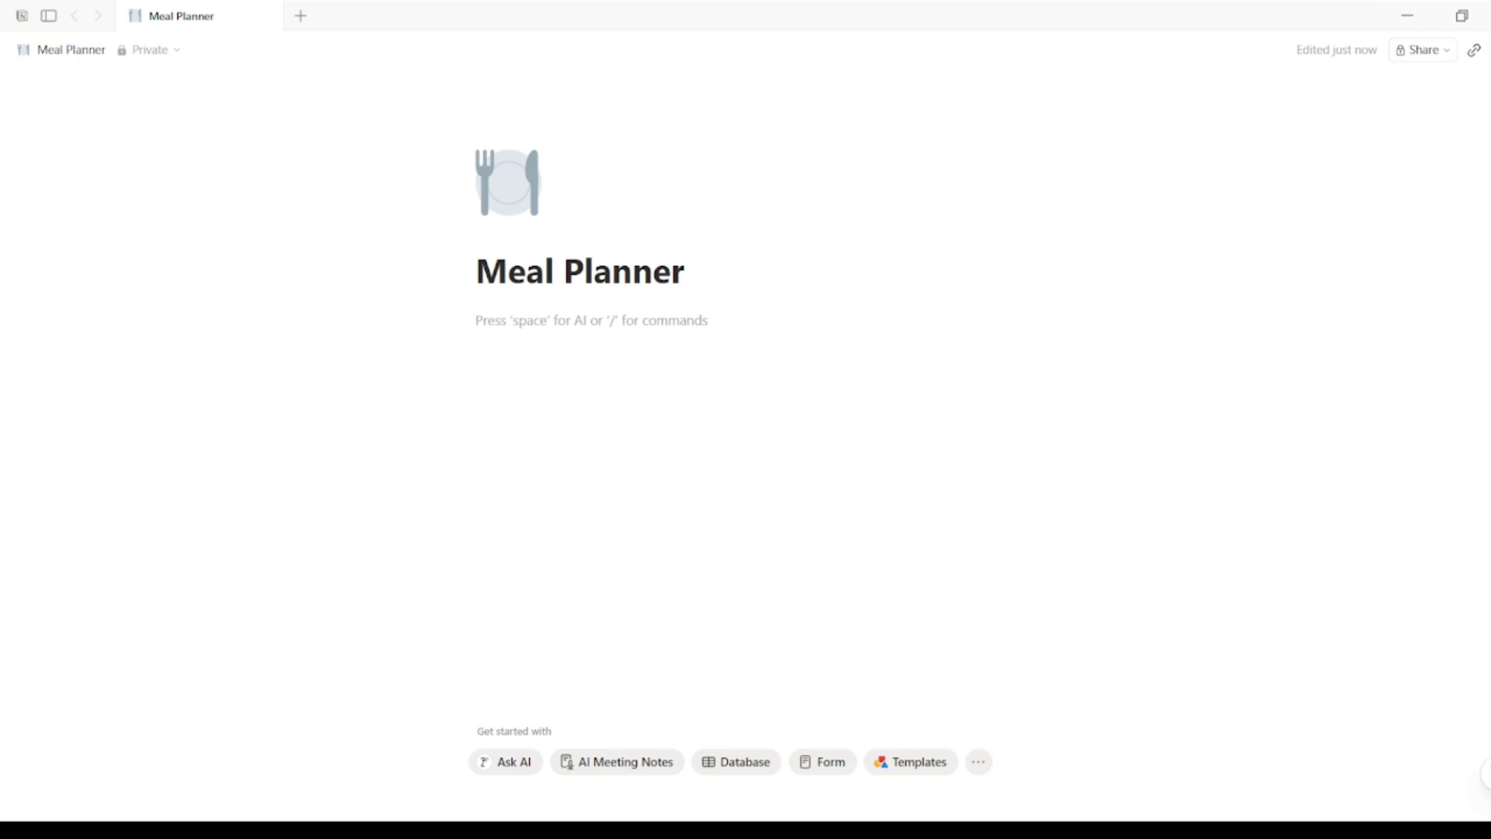
text(Eat better without thinking)
key(Return)
Step: Add a callout with a shopping cart icon reading "Plan on Sunday. Shop once. Eat well all week"
text(/c)
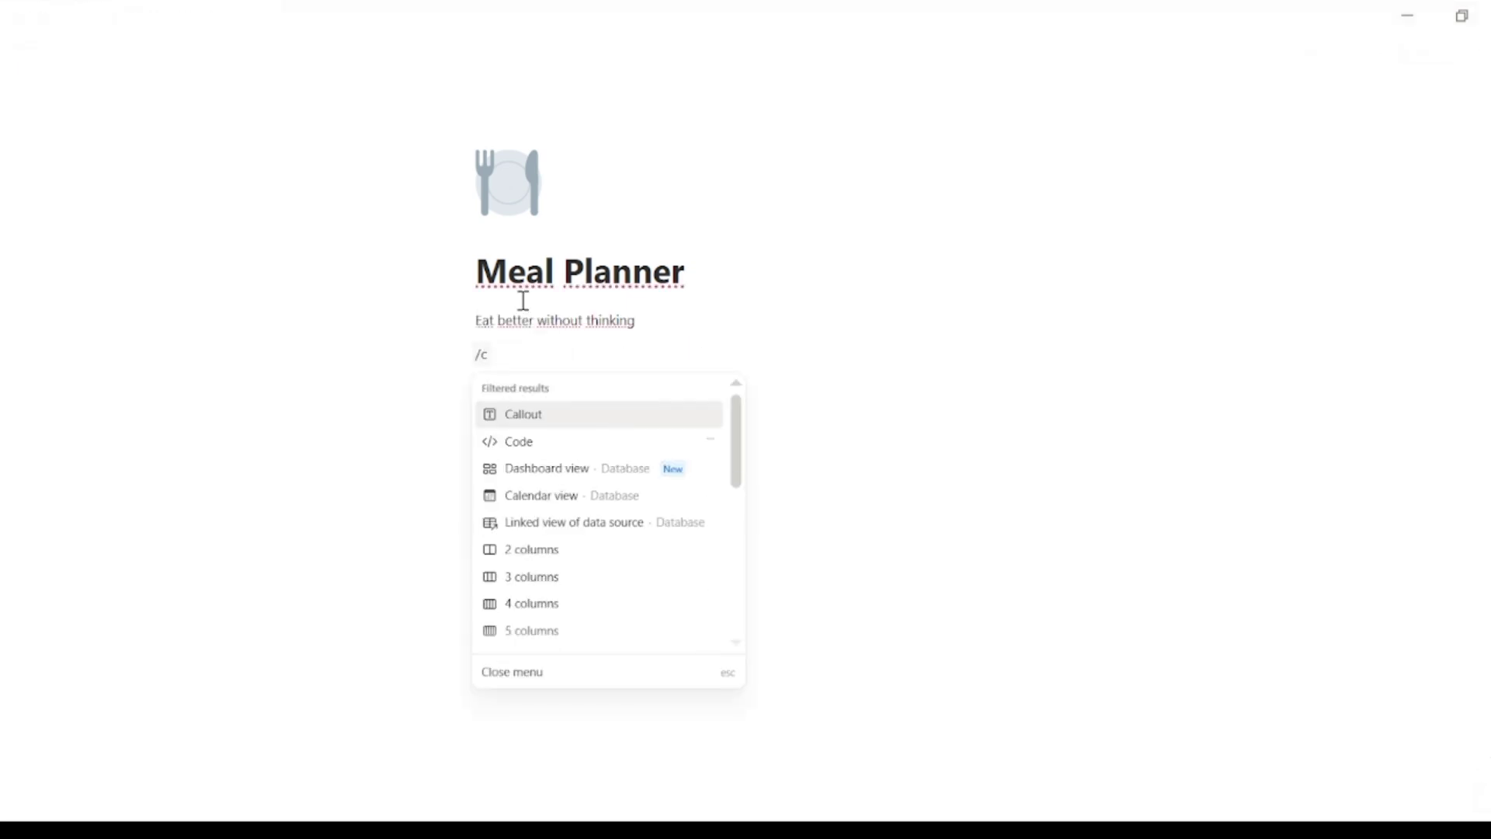
key(Return)
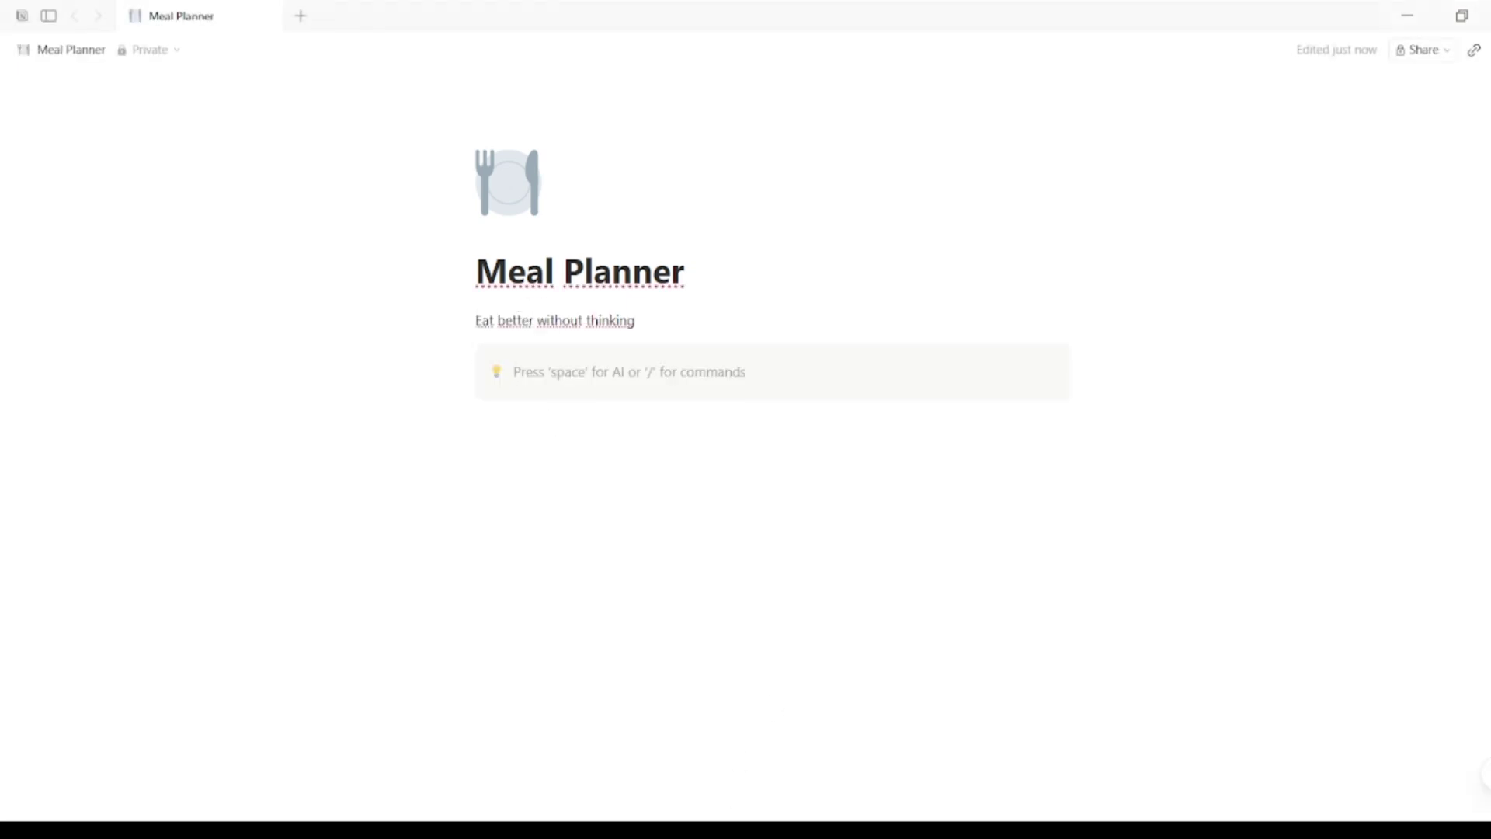
click(497, 372)
text(🛒)
click(351, 477)
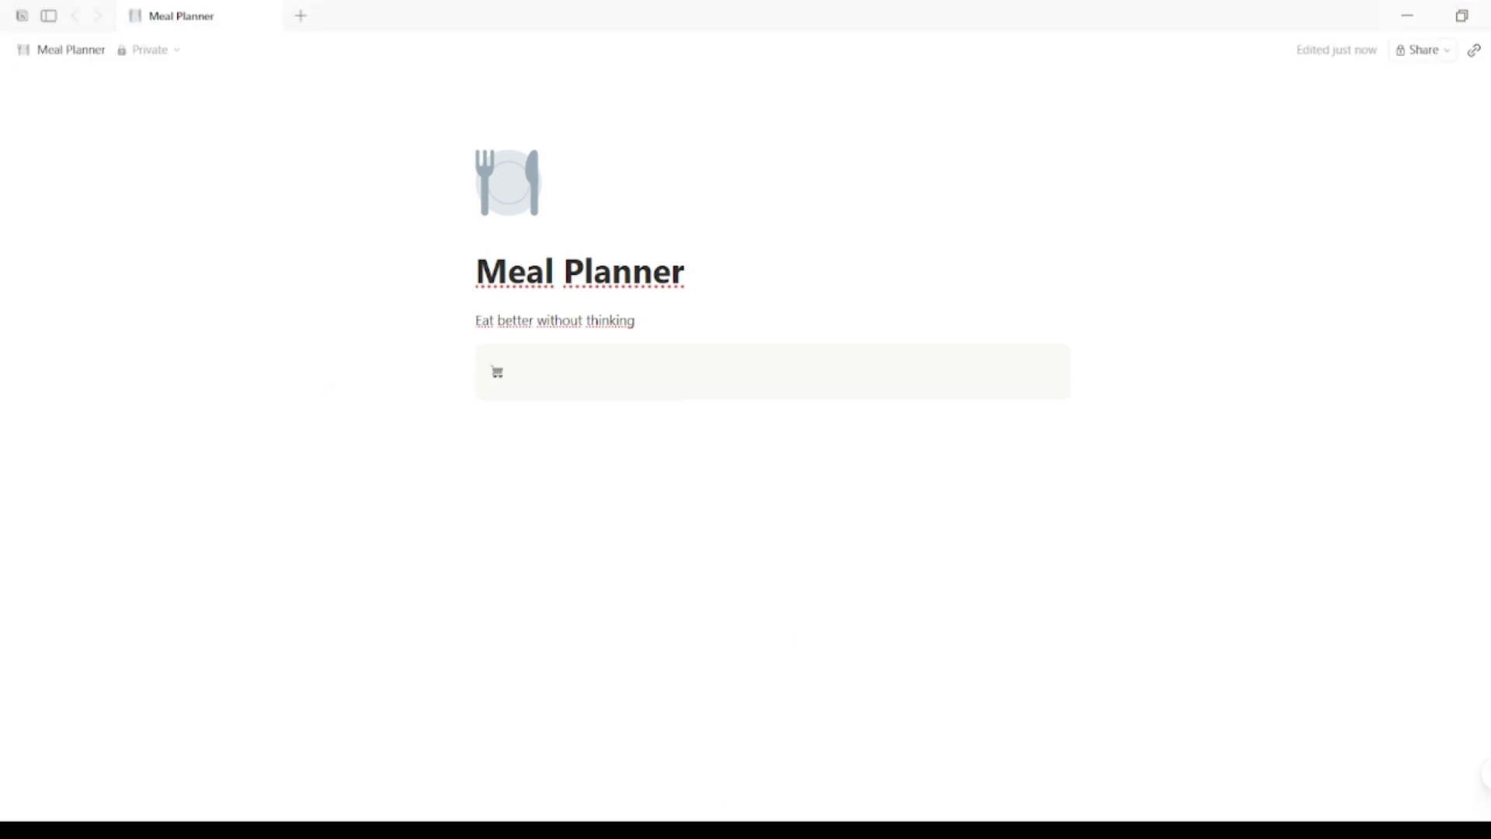
click(573, 373)
text(Plan on Sunday. Shop once. Eat well all week)
key(Return)
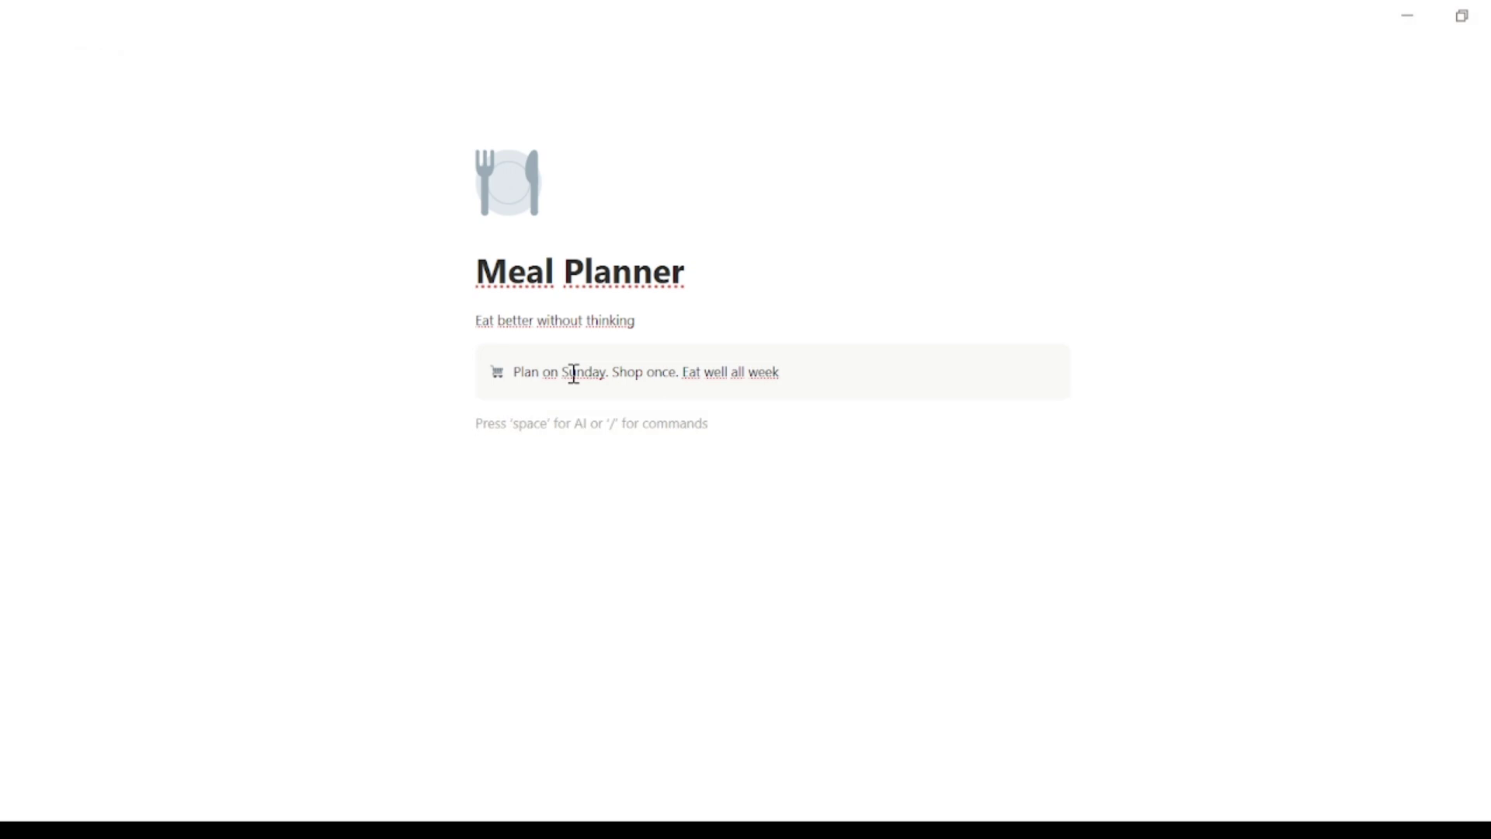
Step: Insert a divider below the callout, followed by a Heading 2 reading "My Recipes" with an emoji in front
text(/divi)
key(Return)
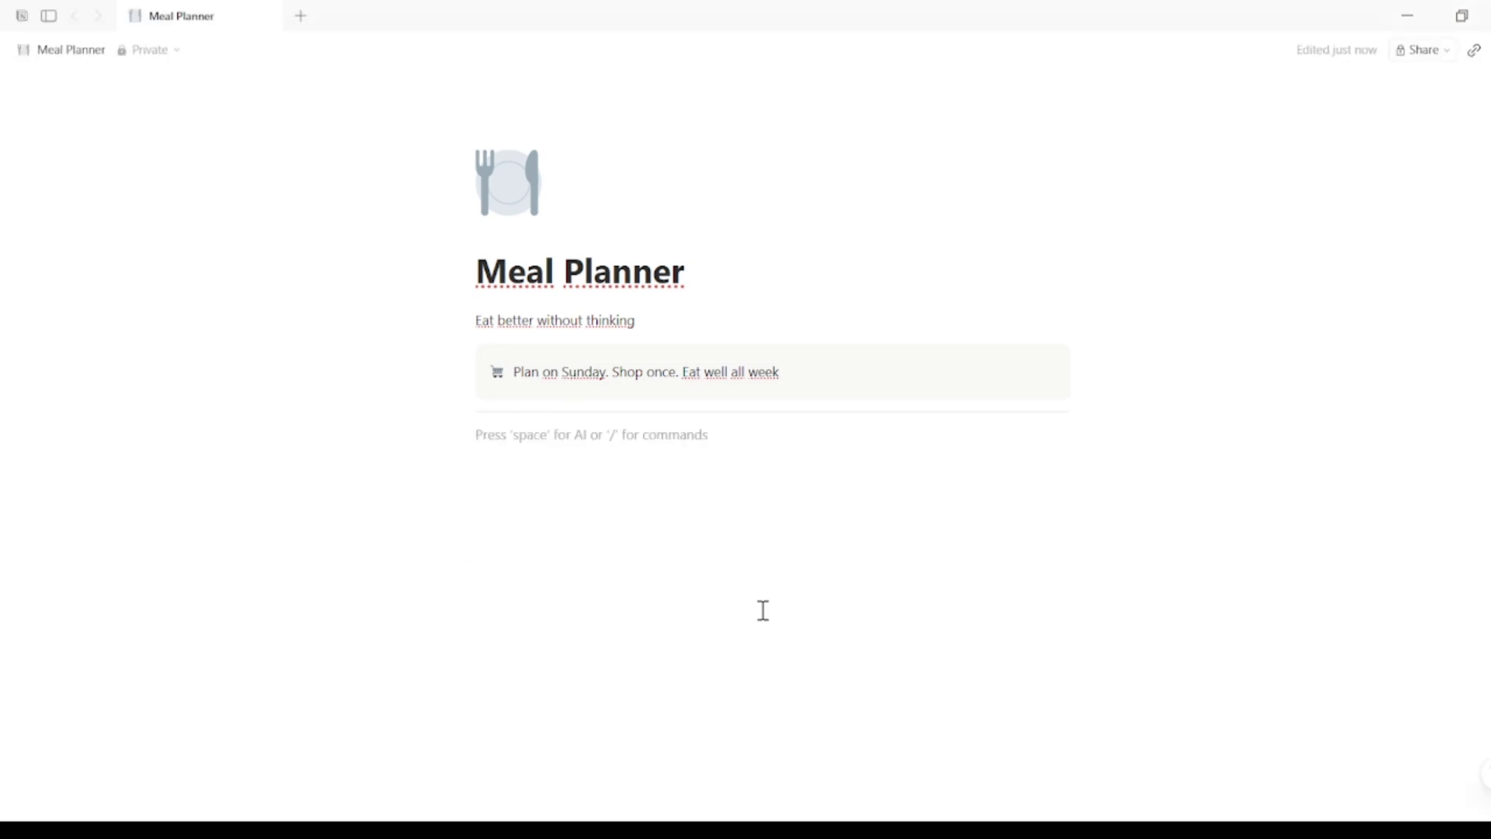
text(/h2)
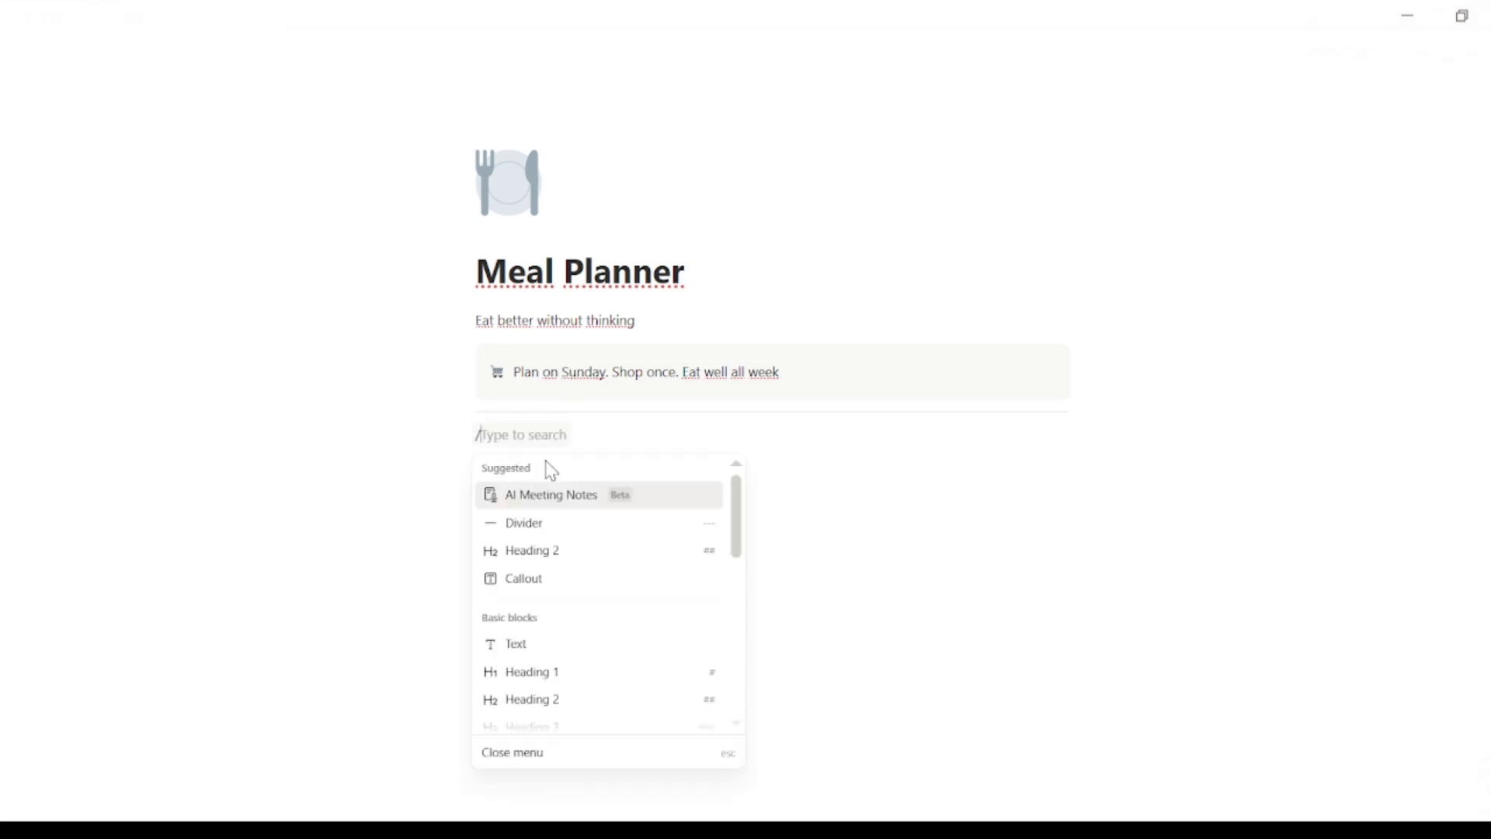
key(Return)
text(🔍 My Recipes)
key(Return)
Step: Insert a table database under the My Recipes heading and add a Select property named Type
text(/ta)
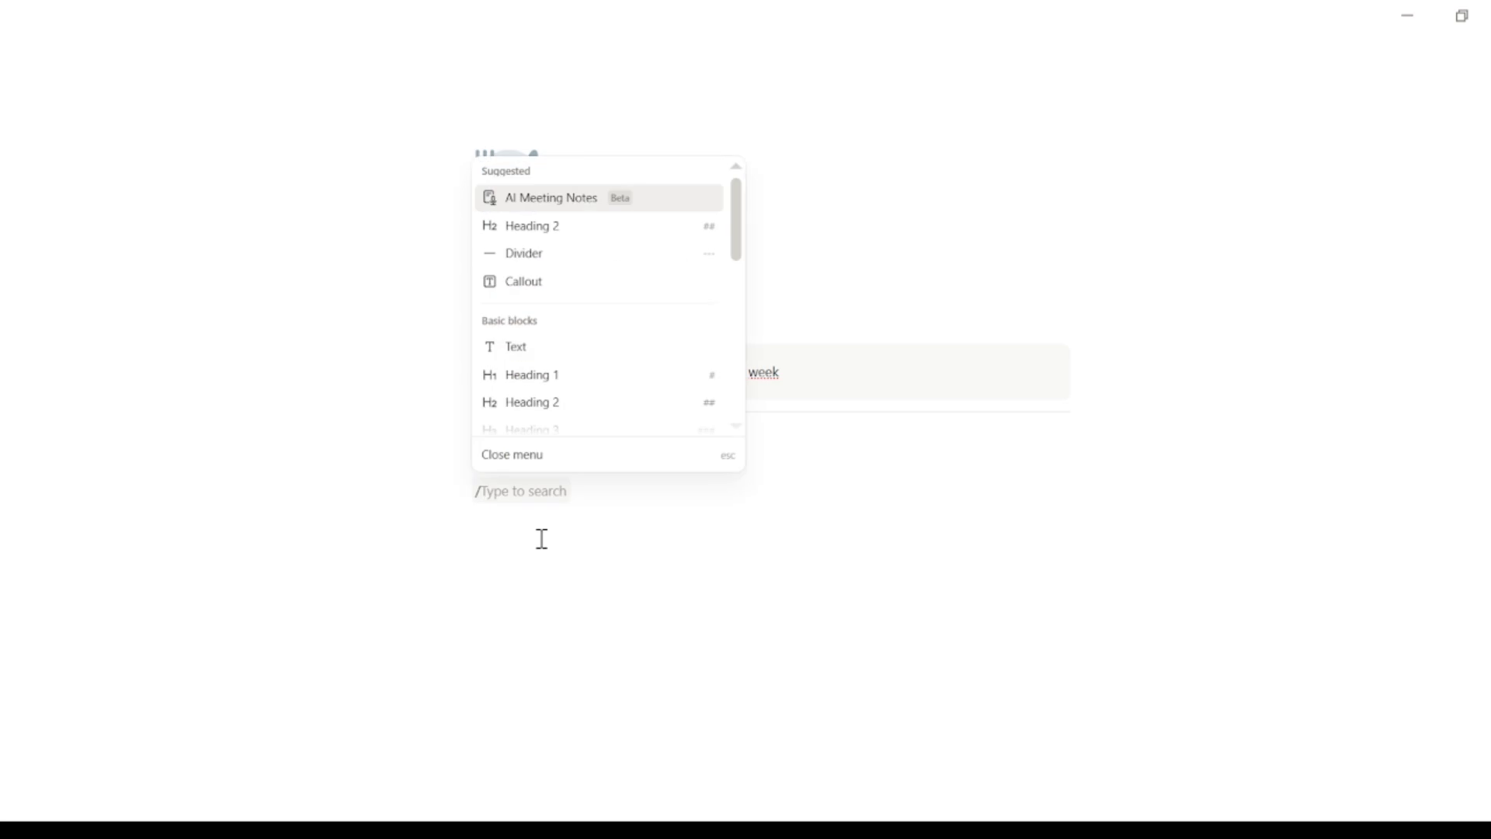
click(592, 207)
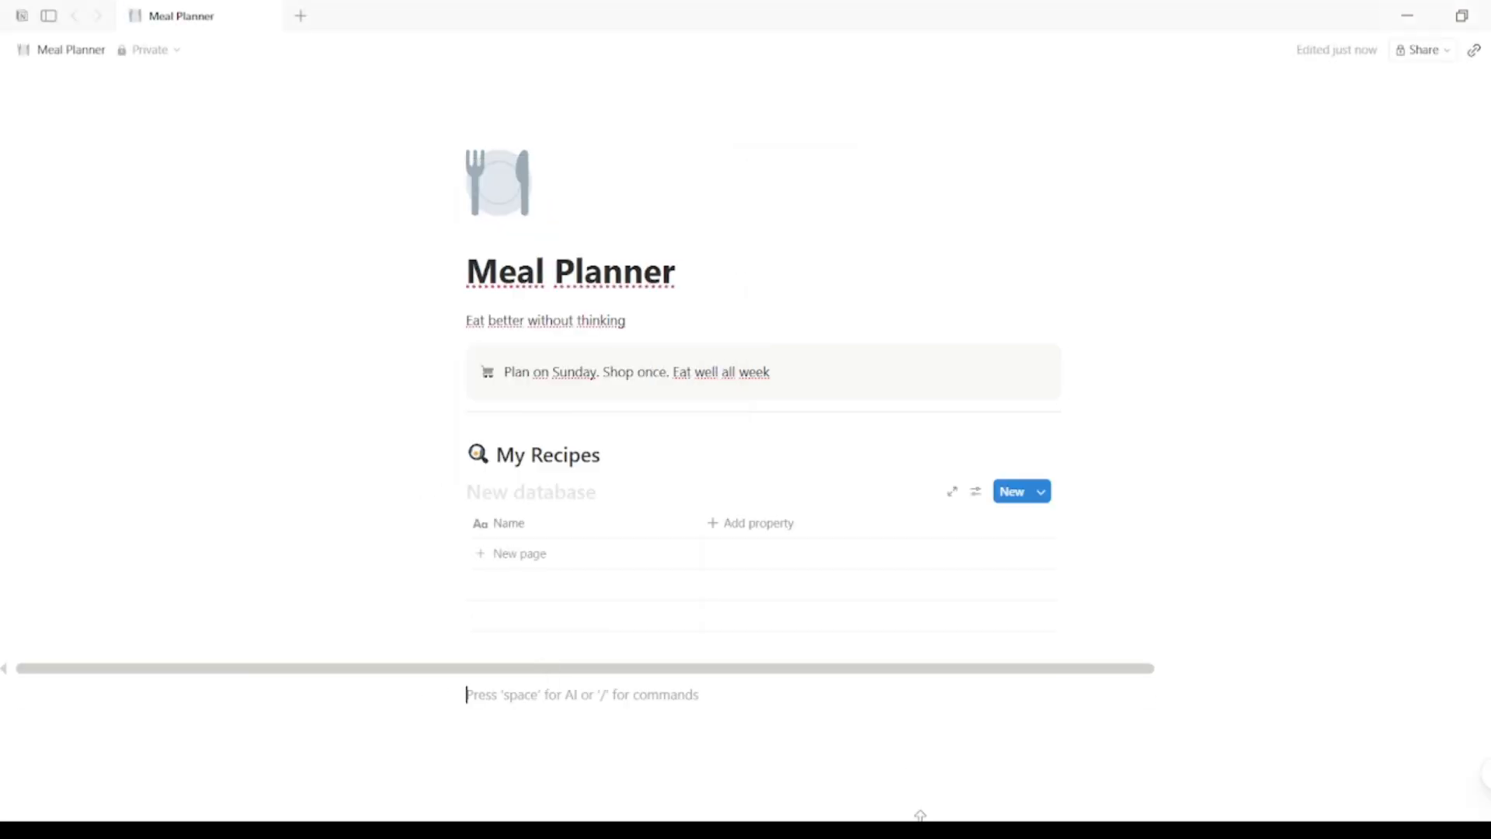
click(721, 528)
click(804, 571)
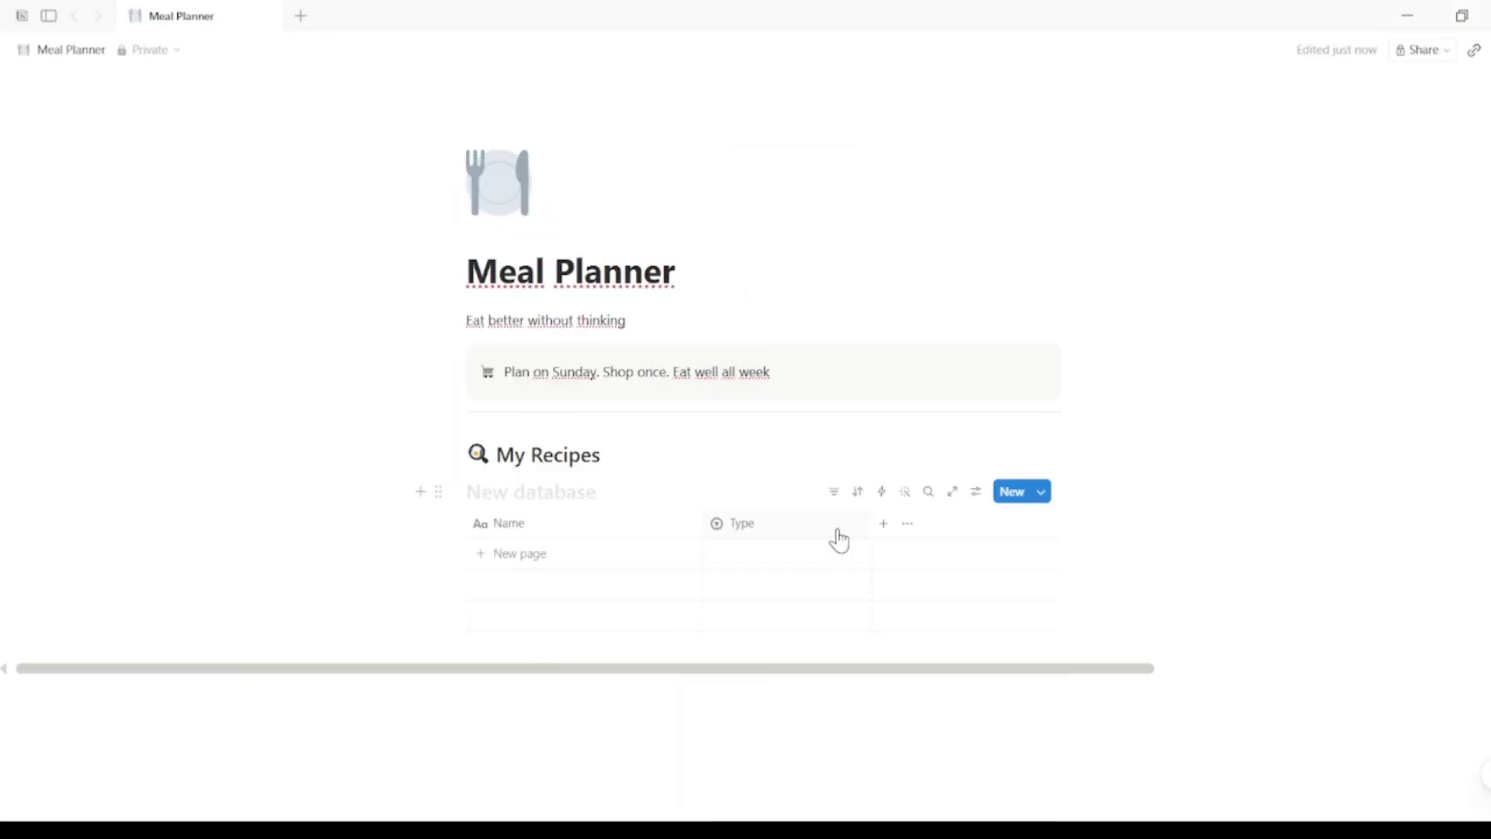
Step: Give the Type property the options Breakfast, Lunch, Dinner and Snack, and add an empty row to the table
click(839, 532)
mouse_move(891, 169)
click(963, 227)
text(Breakfast)
key(Return)
text(Lunch)
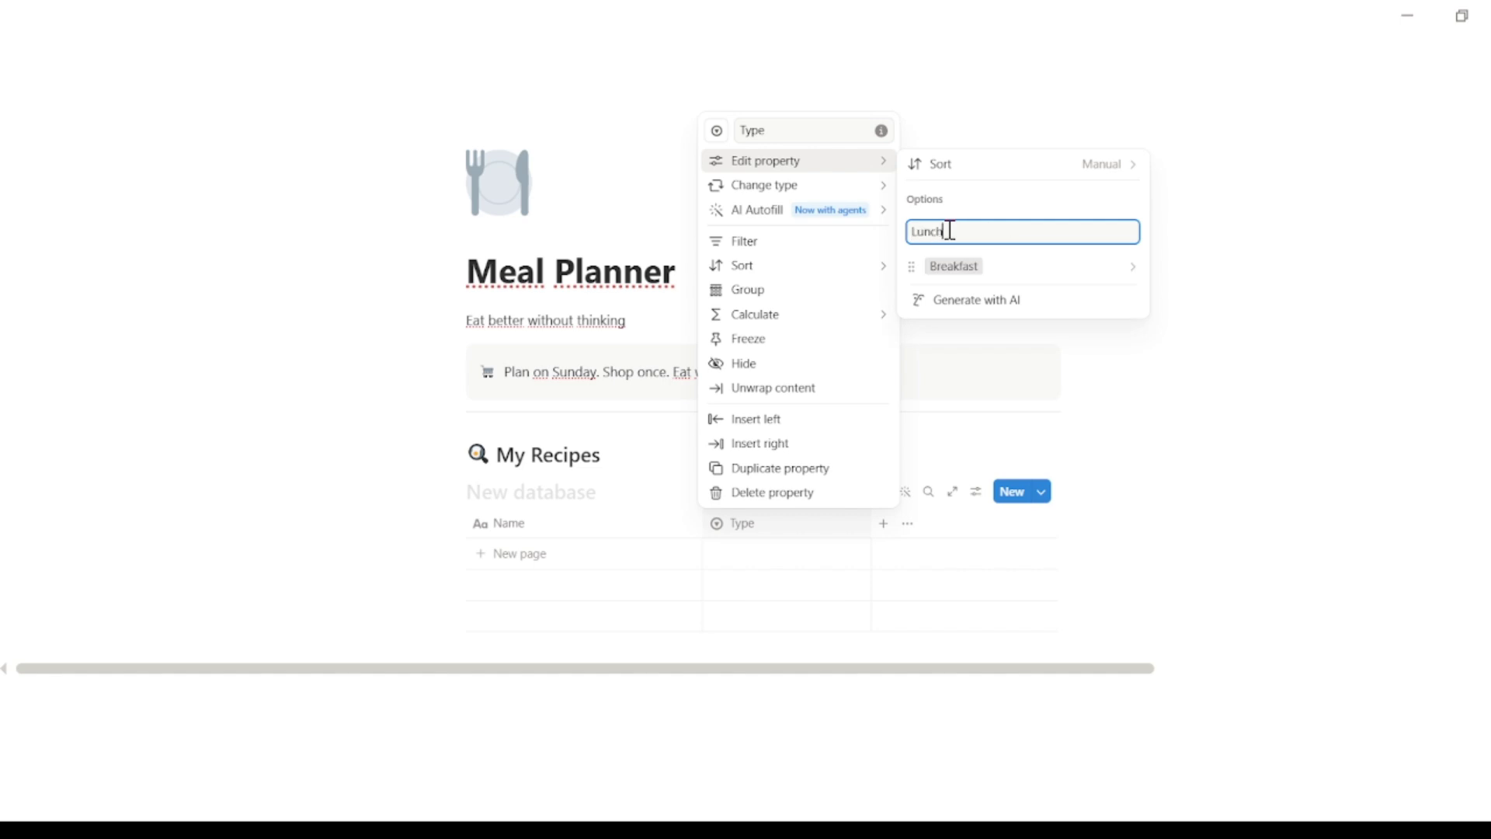
key(Return)
text(Dinner)
key(Return)
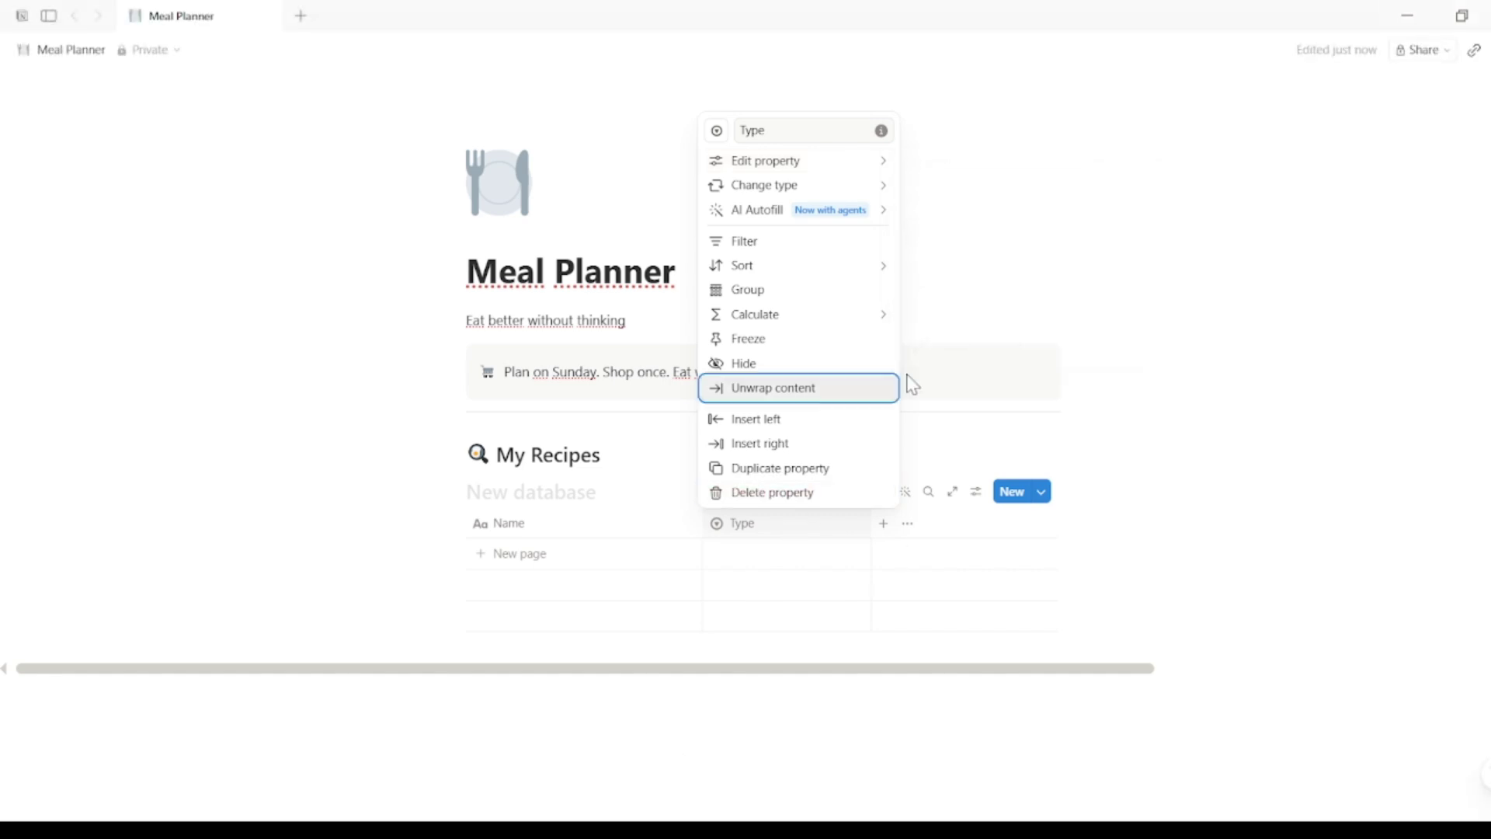
click(1133, 199)
text(Snack)
key(Return)
click(819, 562)
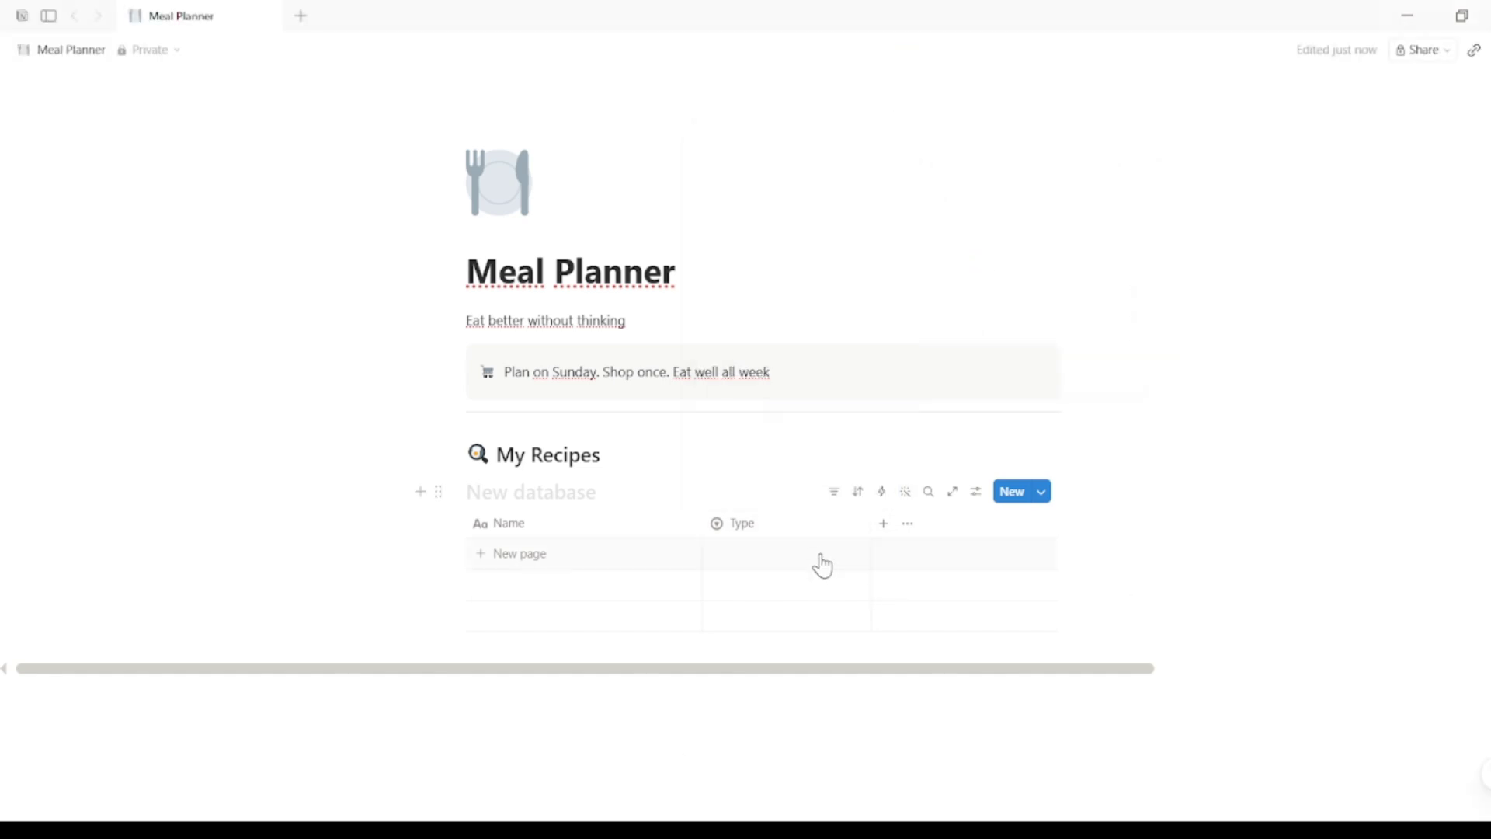
click(821, 555)
Step: Add a Select property named Prep Time to the recipes table
click(883, 523)
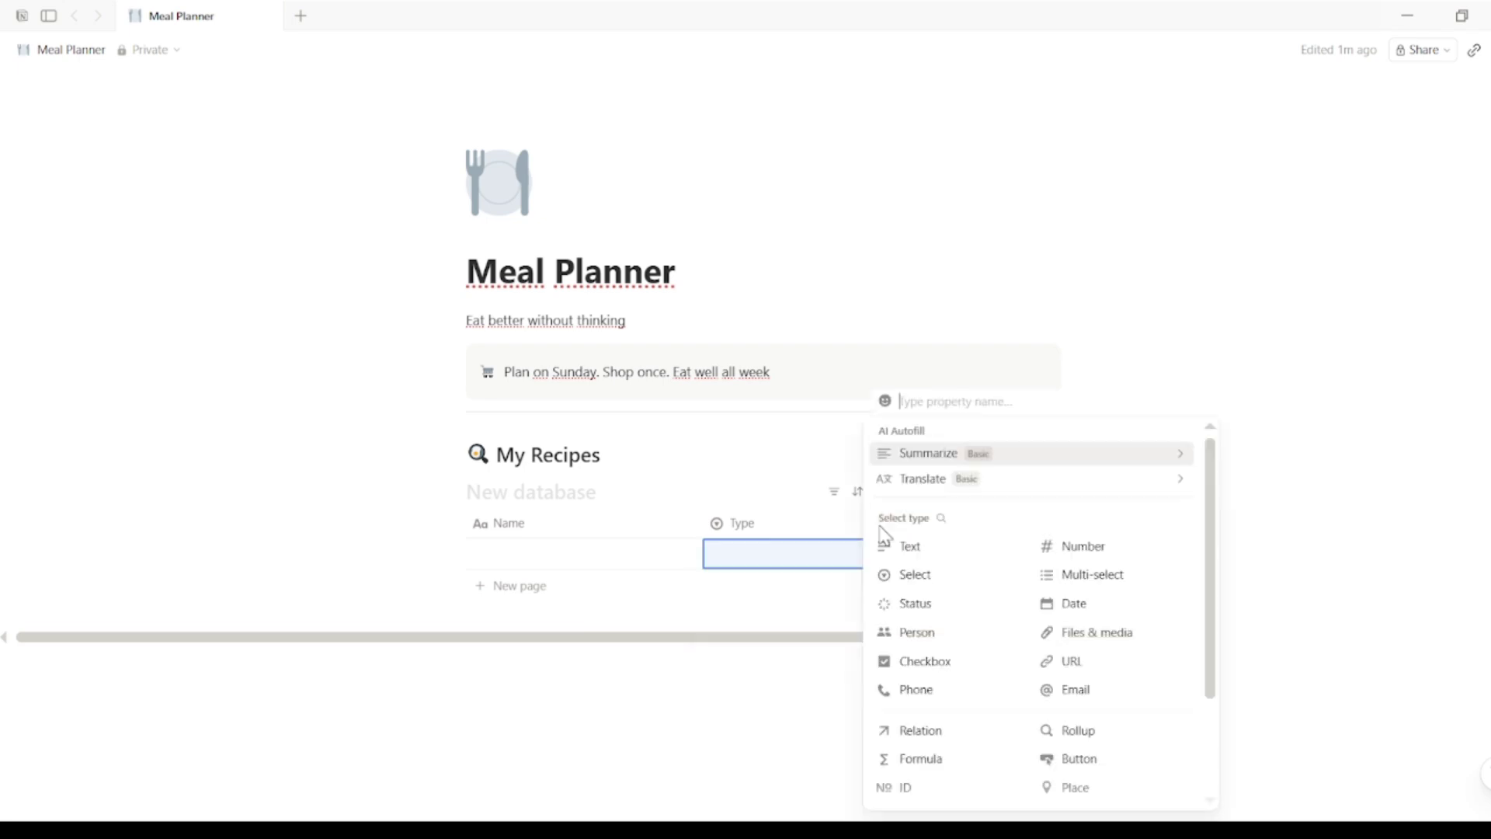
text(Prep Time)
click(955, 490)
Step: Give the Prep Time property the options 20min, 10min, 30min and 45min
click(944, 523)
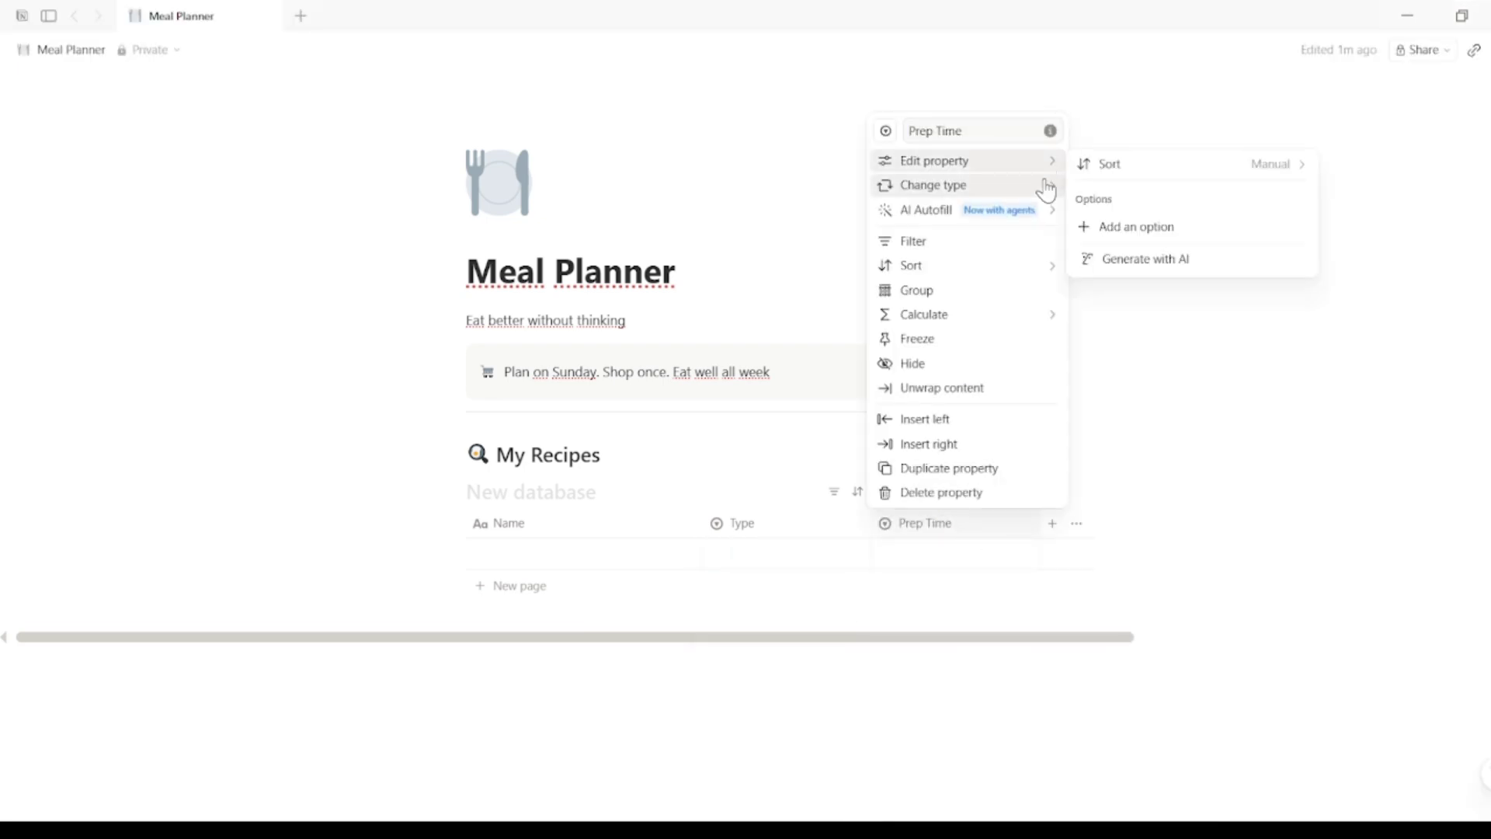
click(1115, 226)
text(20min)
key(Return)
text(10min)
key(Return)
text(30min)
key(Return)
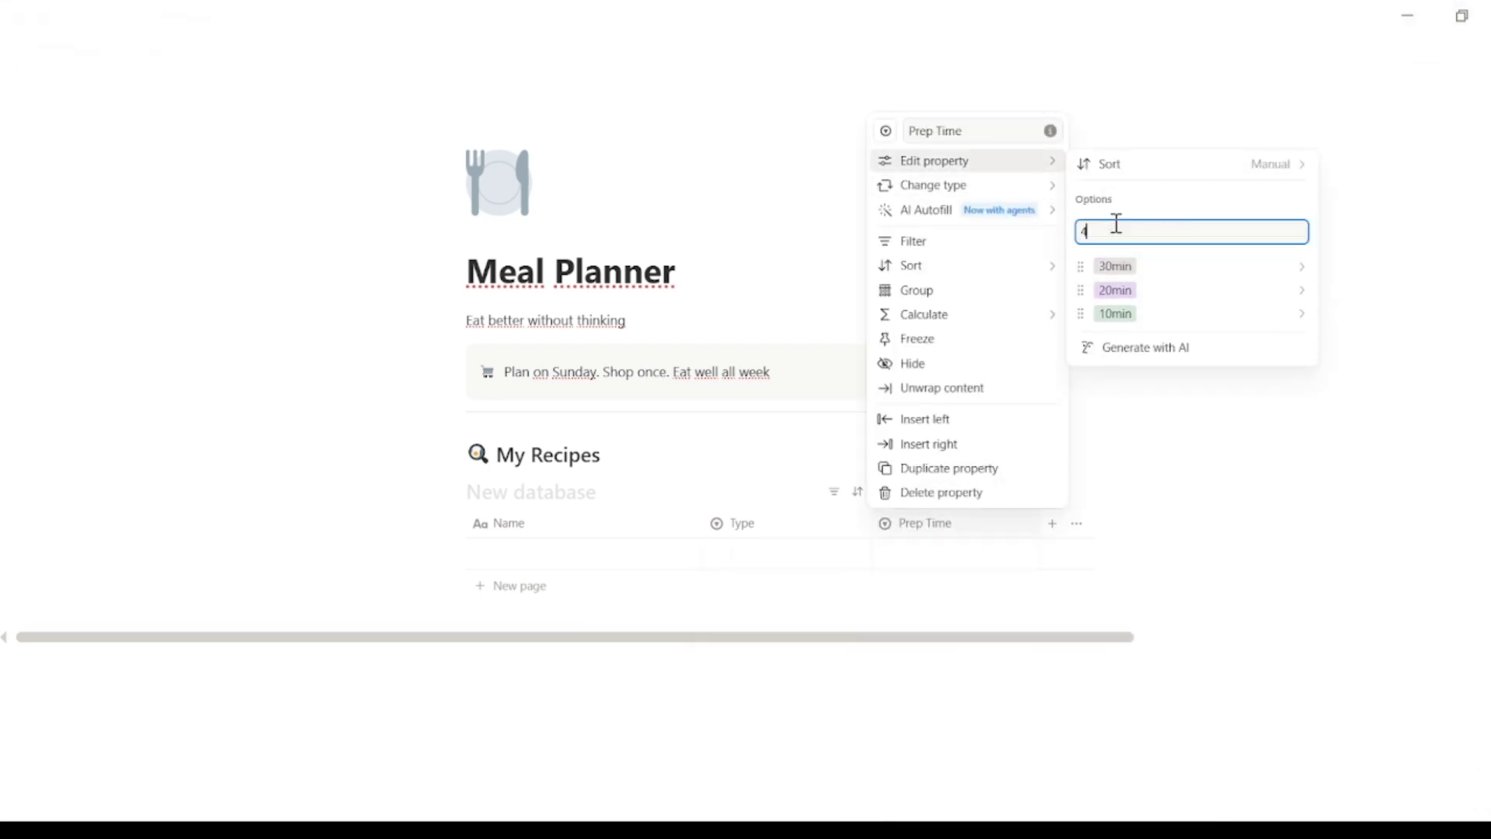
text(45min)
key(Return)
key(Escape)
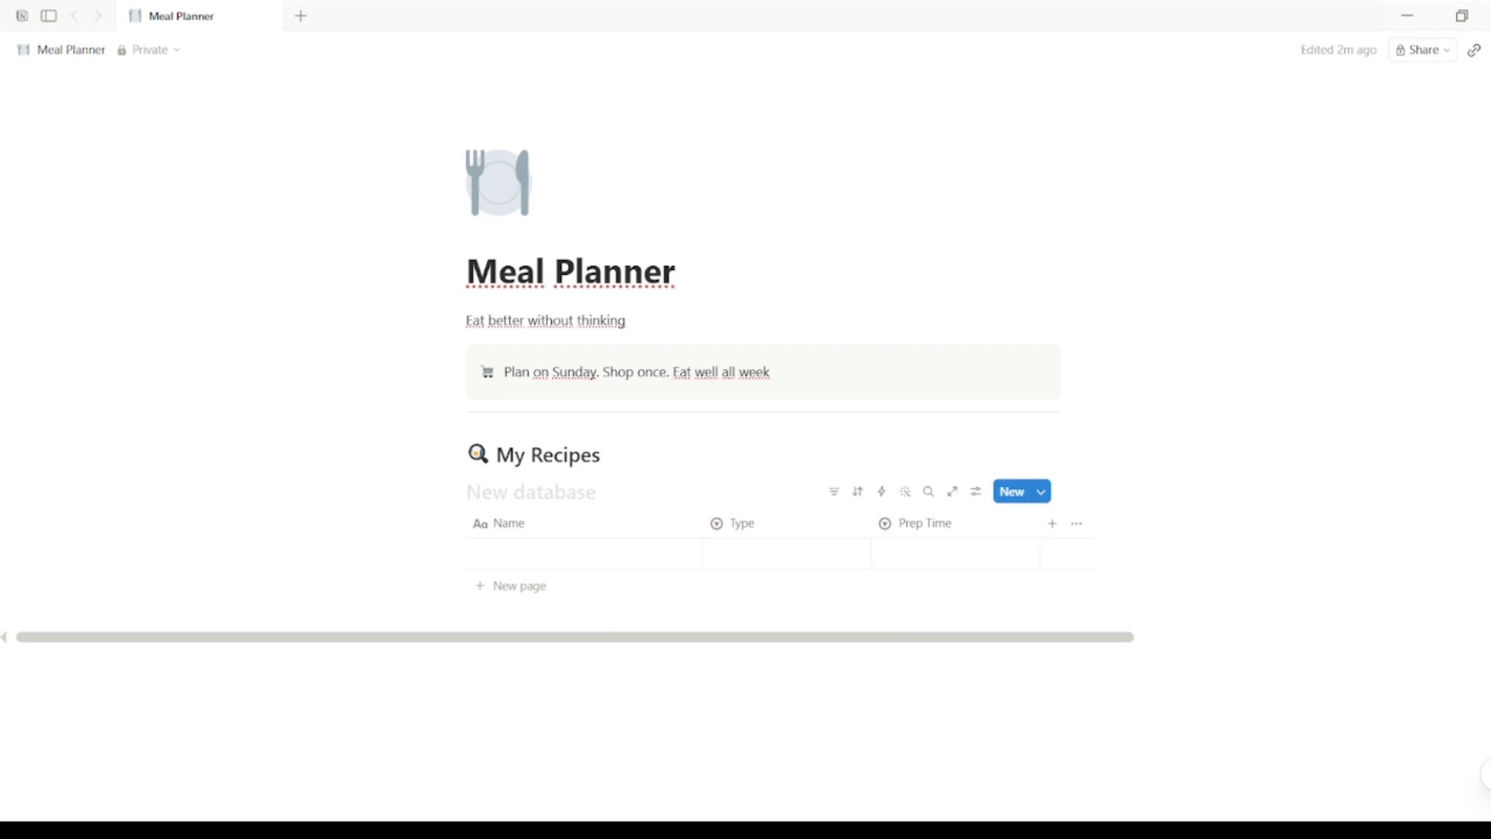
Step: Add a Text property named Ingredients and a Select property named Rating to the recipes table
click(1052, 522)
text(Ingredients)
click(1072, 544)
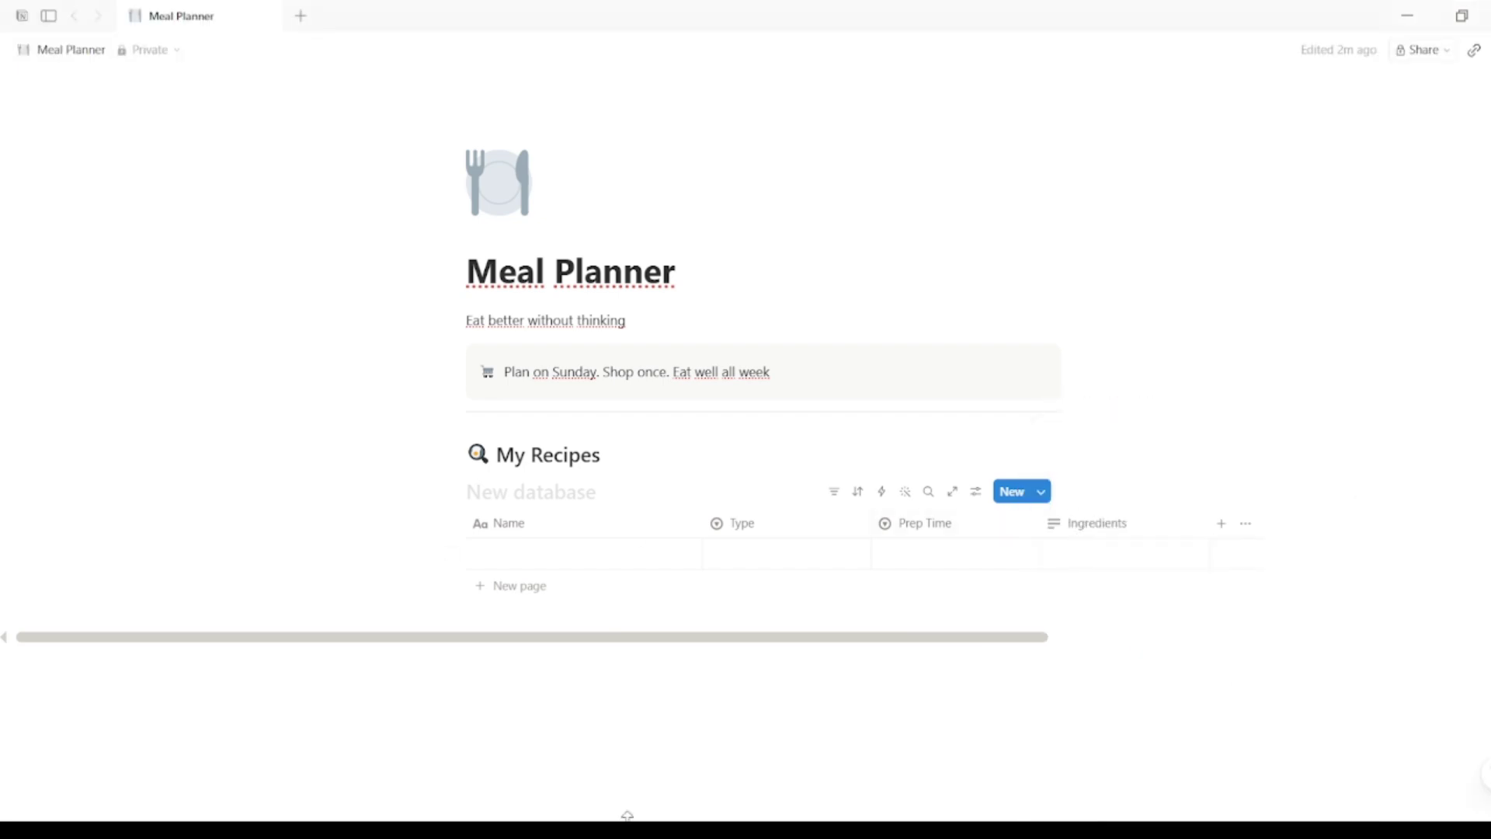
click(1221, 523)
text(Rating)
click(1243, 605)
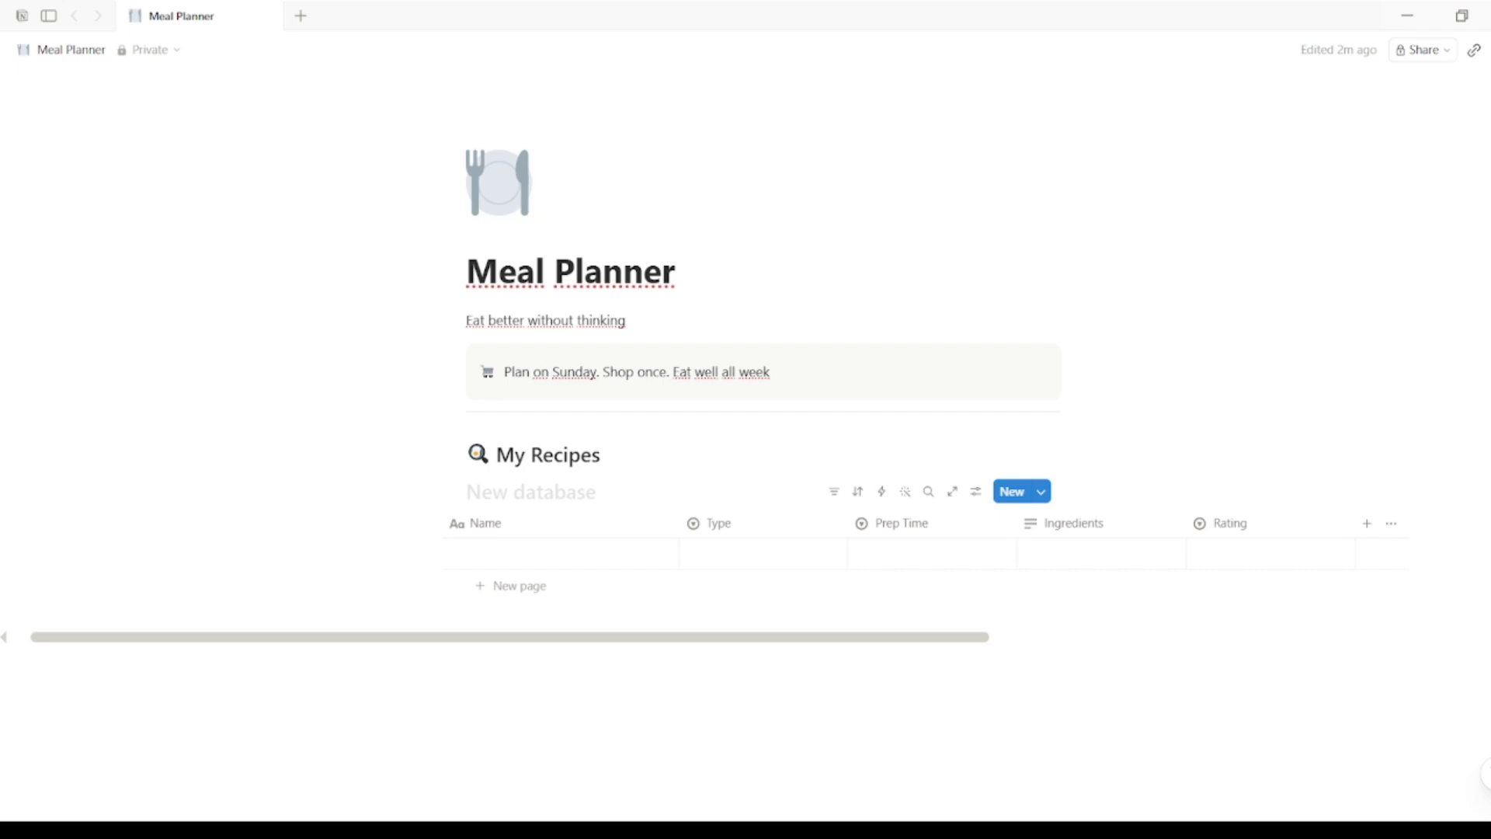
Step: Give the Rating property three options made of five, four and three star emojis
click(1278, 528)
click(1249, 160)
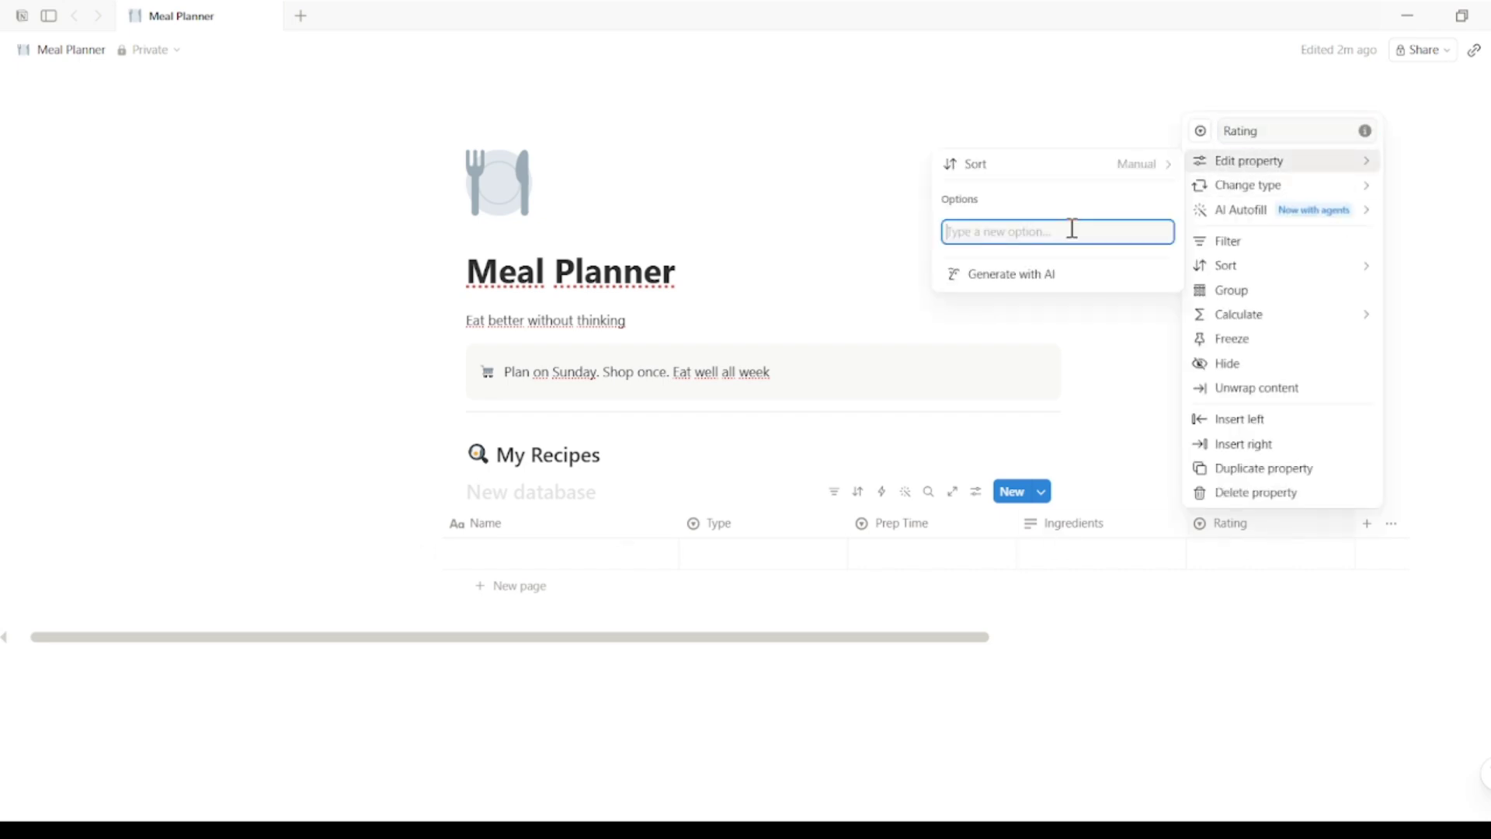
text(⭐⭐⭐⭐⭐)
key(Return)
text(⭐⭐⭐⭐⭐)
key(BackSpace)
key(Return)
text(⭐⭐⭐⭐⭐)
key(BackSpace)
key(BackSpace)
key(Return)
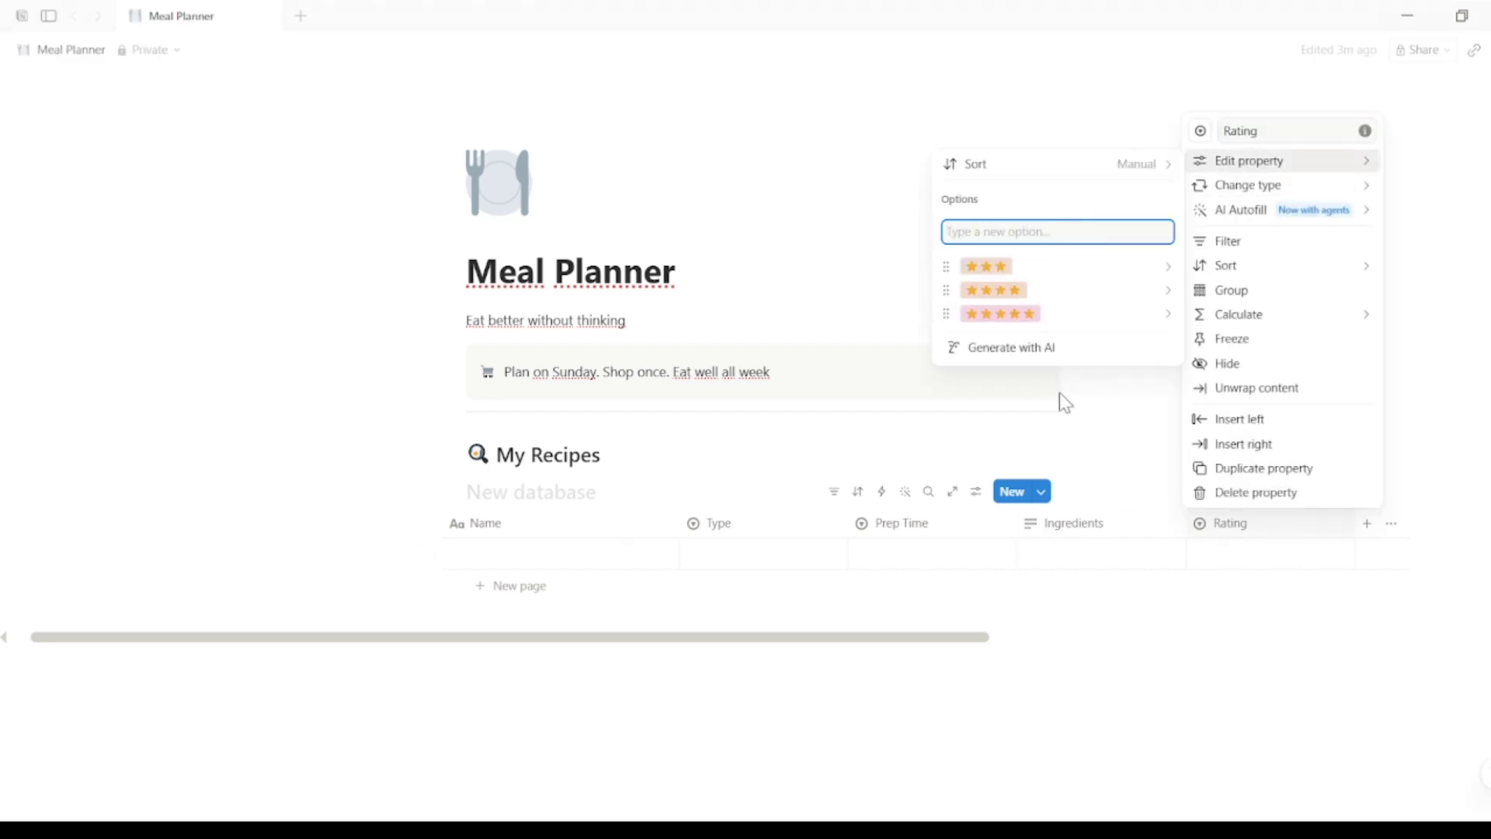
click(1250, 553)
key(Escape)
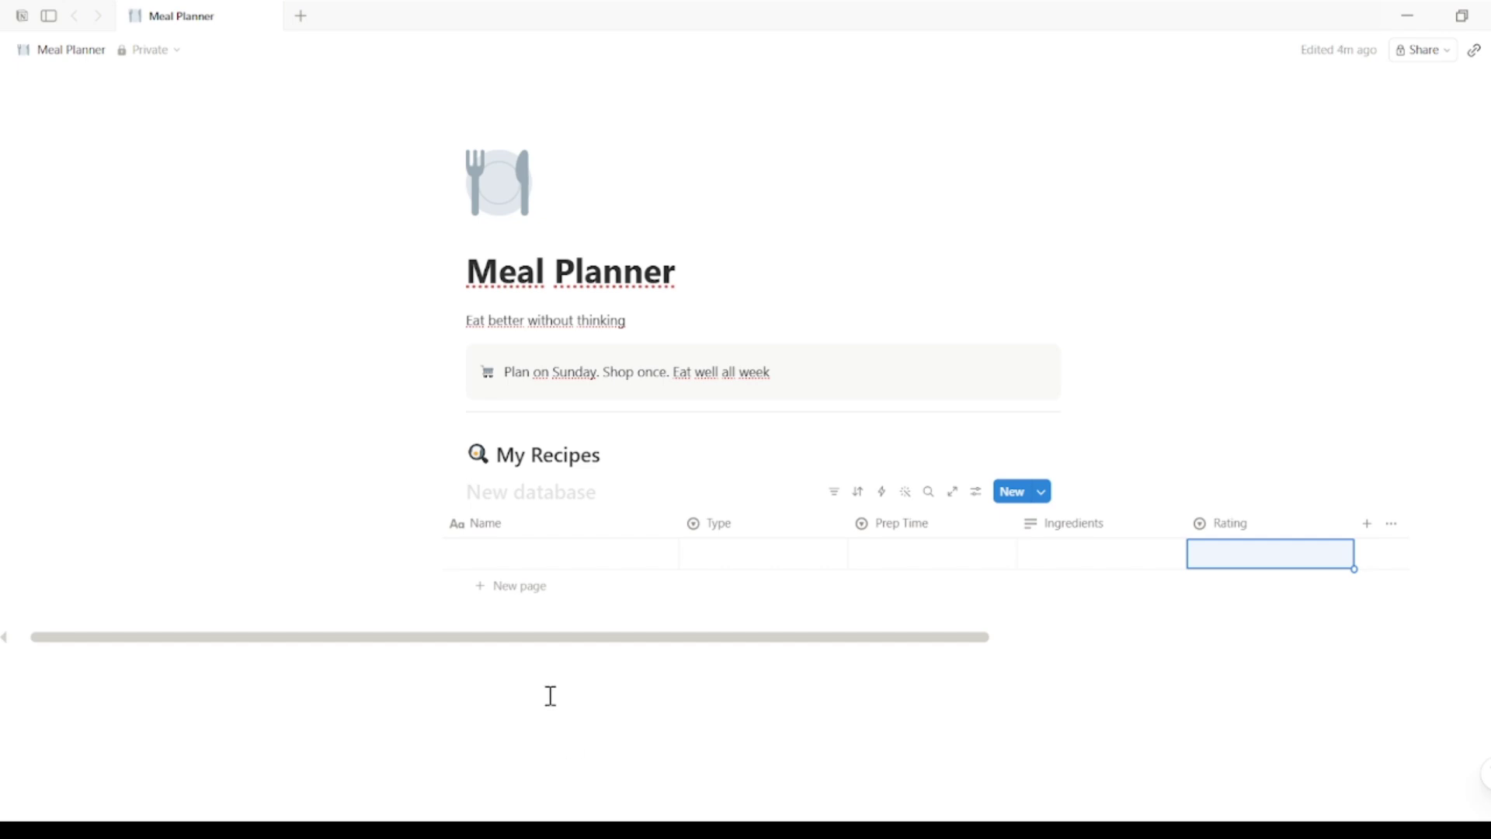
Step: Name the empty recipe row "Chicken Stir Fry" and set its Type to Dinner and Prep Time to 20min
click(729, 549)
click(572, 548)
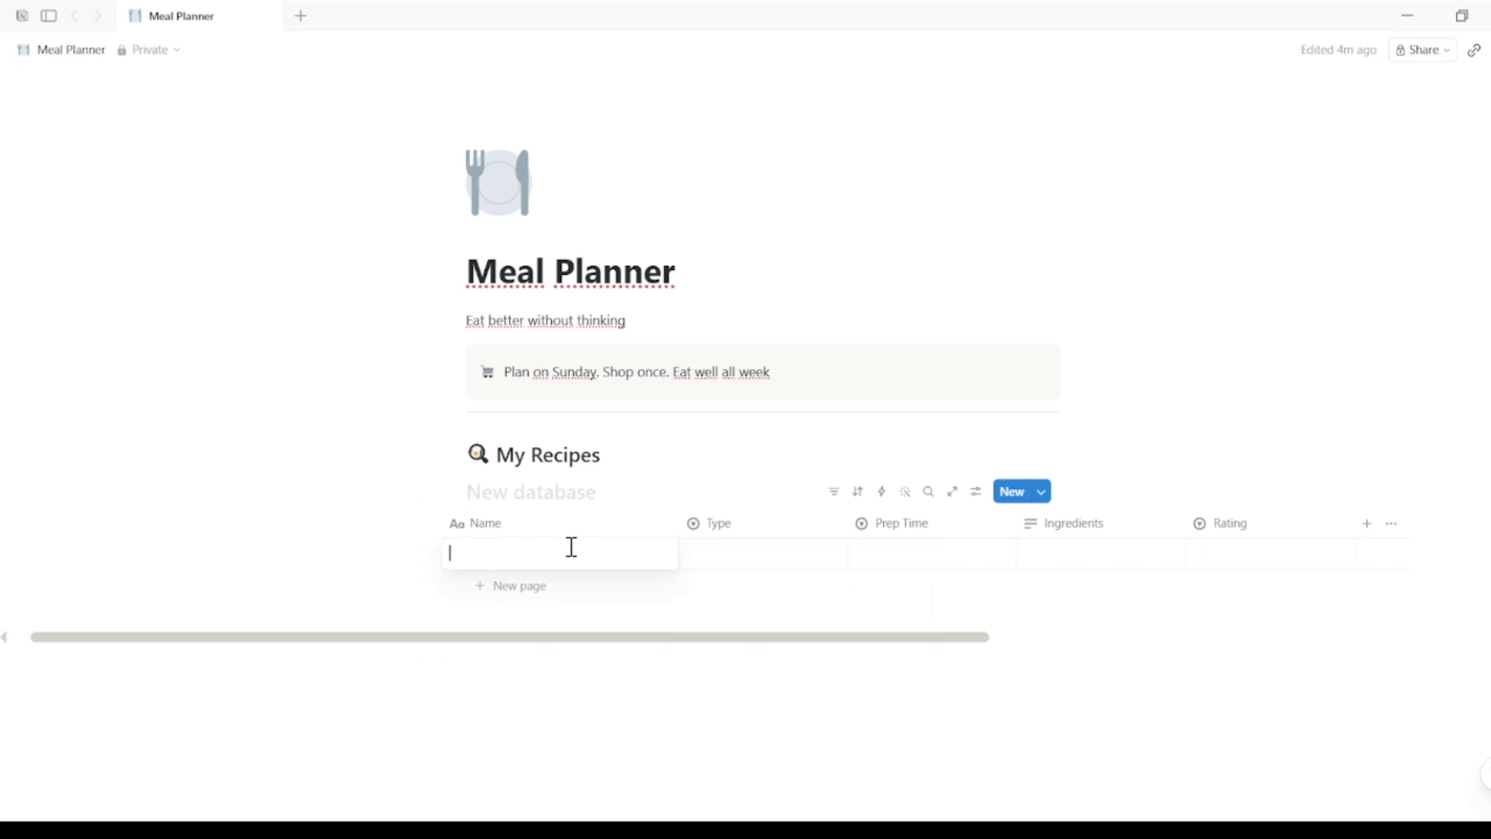
text(Chicken Stir Fry)
key(Return)
click(737, 558)
click(747, 628)
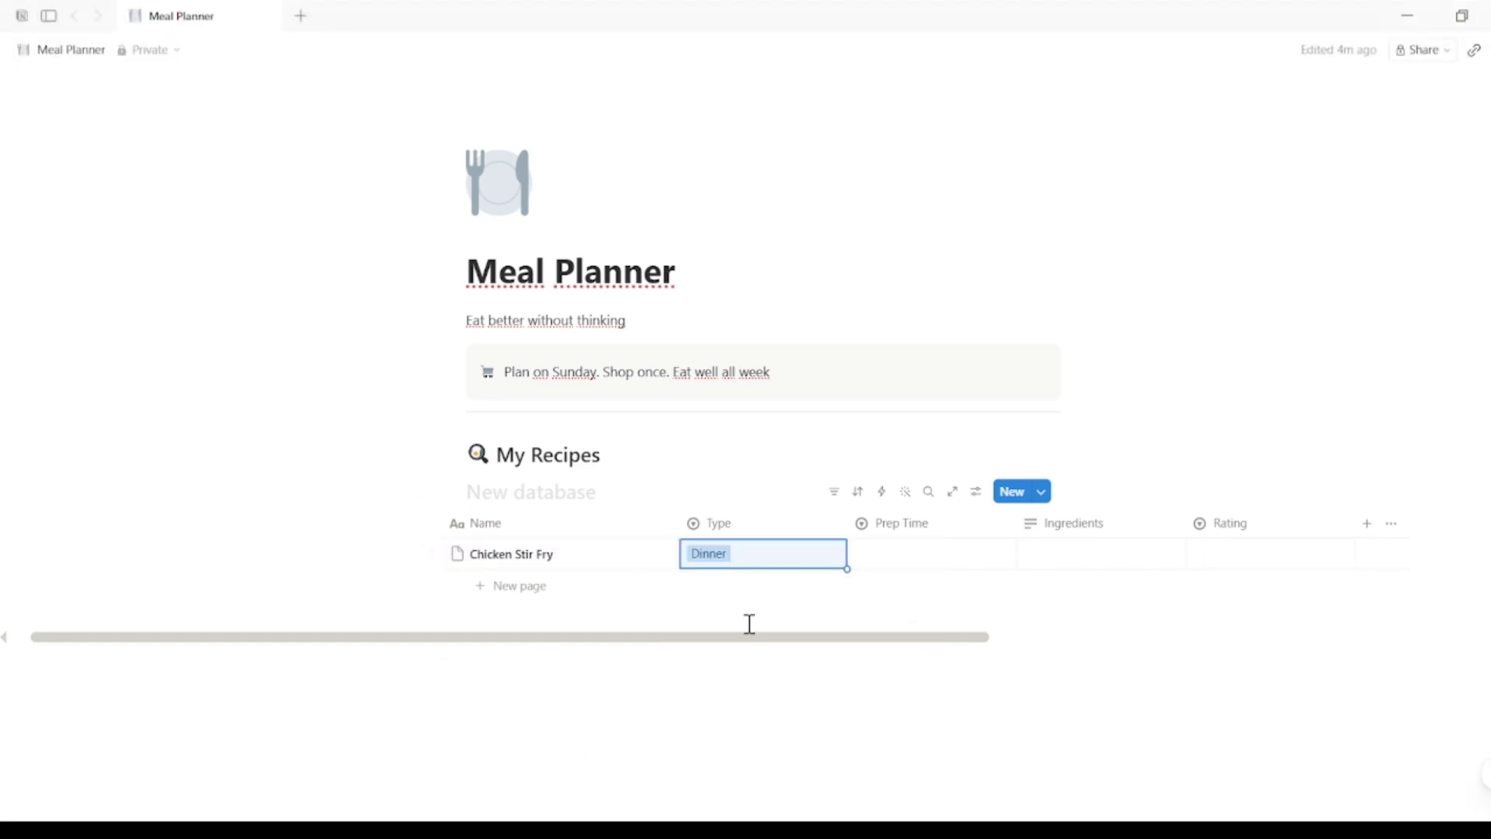
click(932, 553)
click(895, 657)
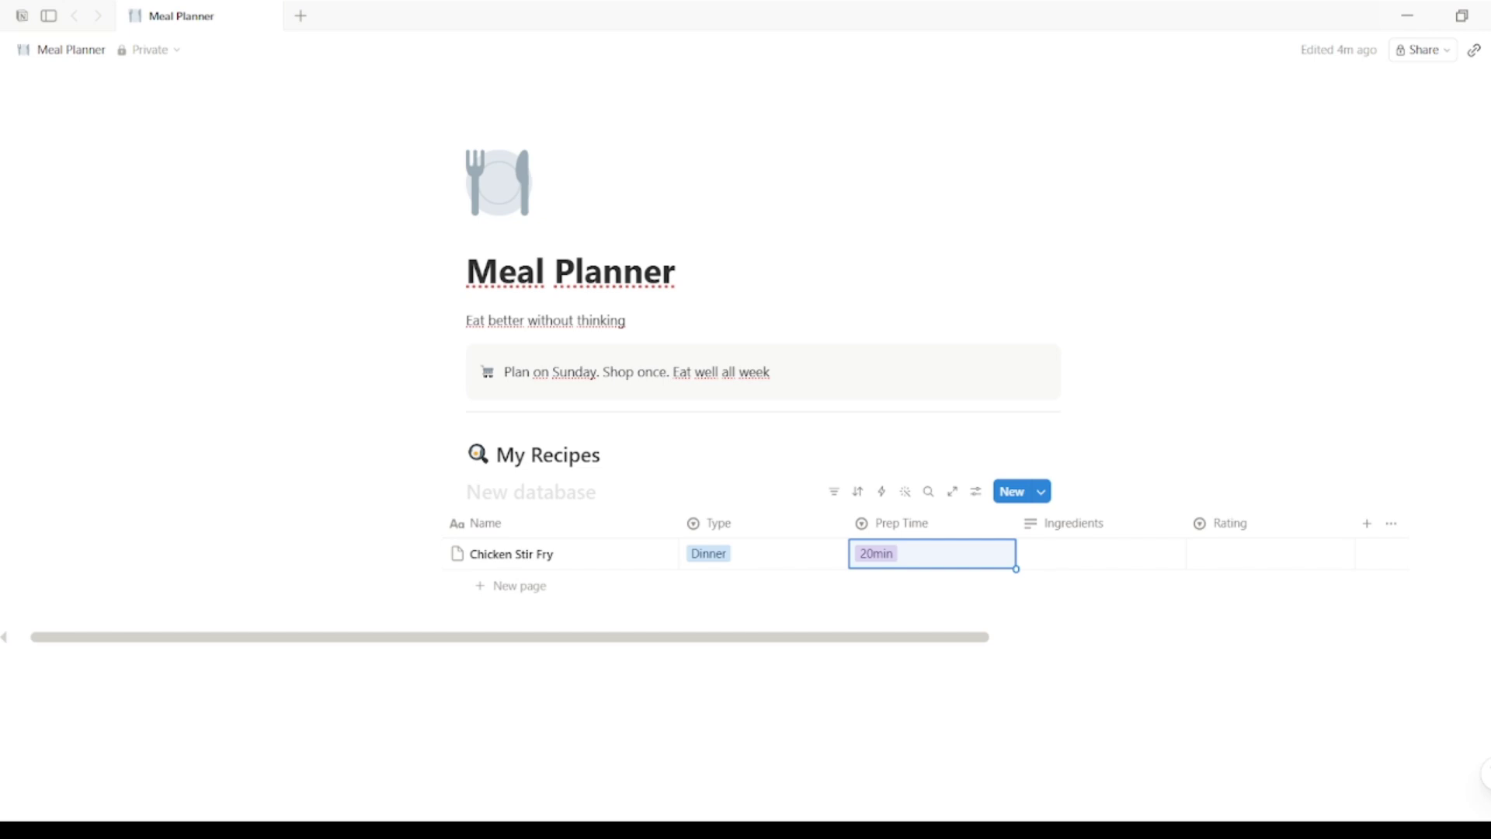
Step: Enter the Chicken Stir Fry ingredients "Chicken, rice, broccoli, soy sauce, garlic" and give it a five-star rating
click(1072, 559)
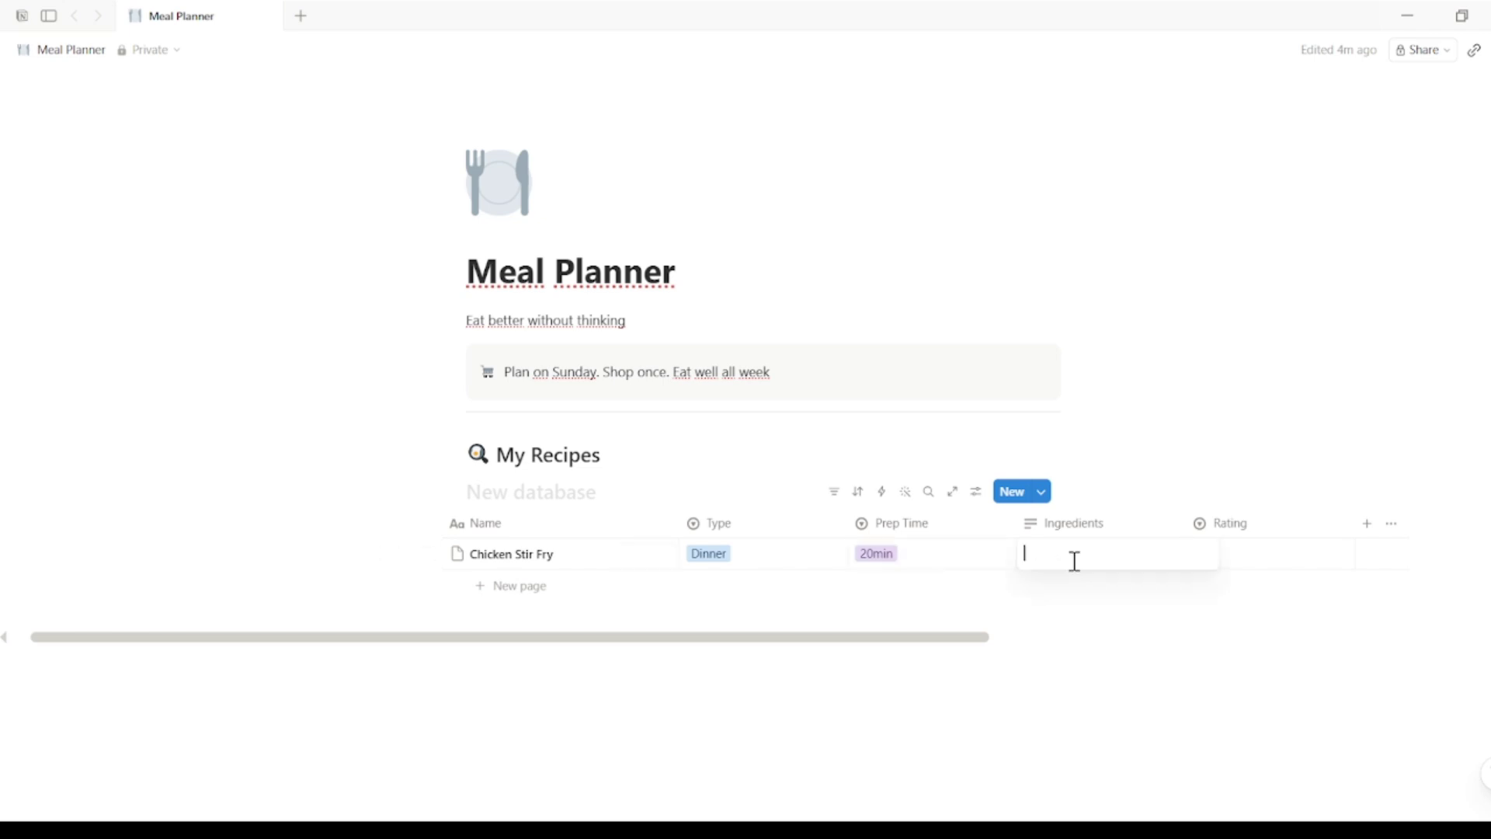
text(Chicken, rice, broccoli, soy sauce, garlic)
key(Return)
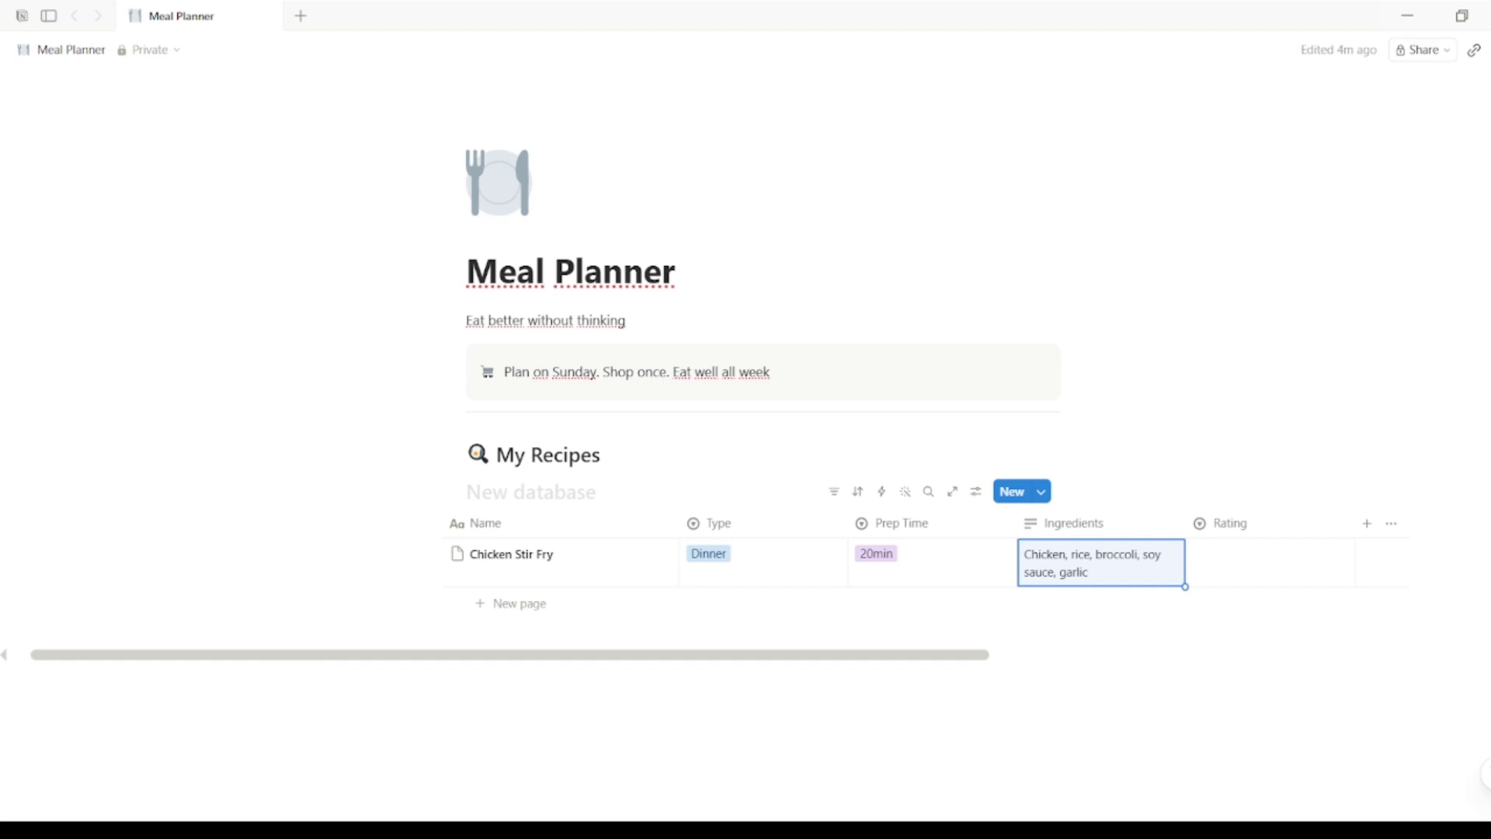
click(1238, 553)
click(1254, 657)
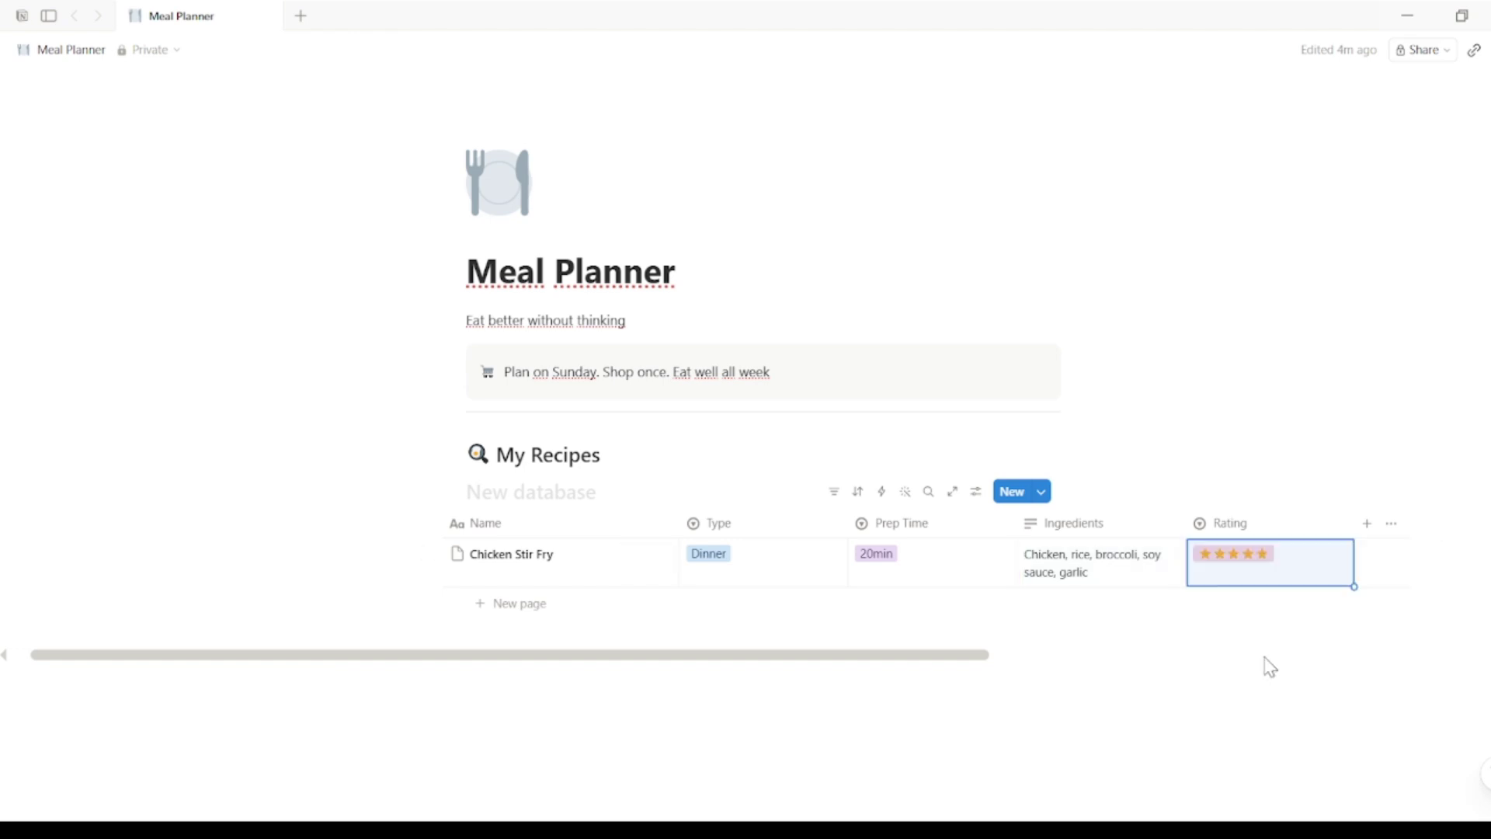
Step: Add a new recipe row named "Overnight Oat" with Type Breakfast and Prep Time 10min
scroll(1235, 674, right, 10)
drag(971, 660, 433, 690)
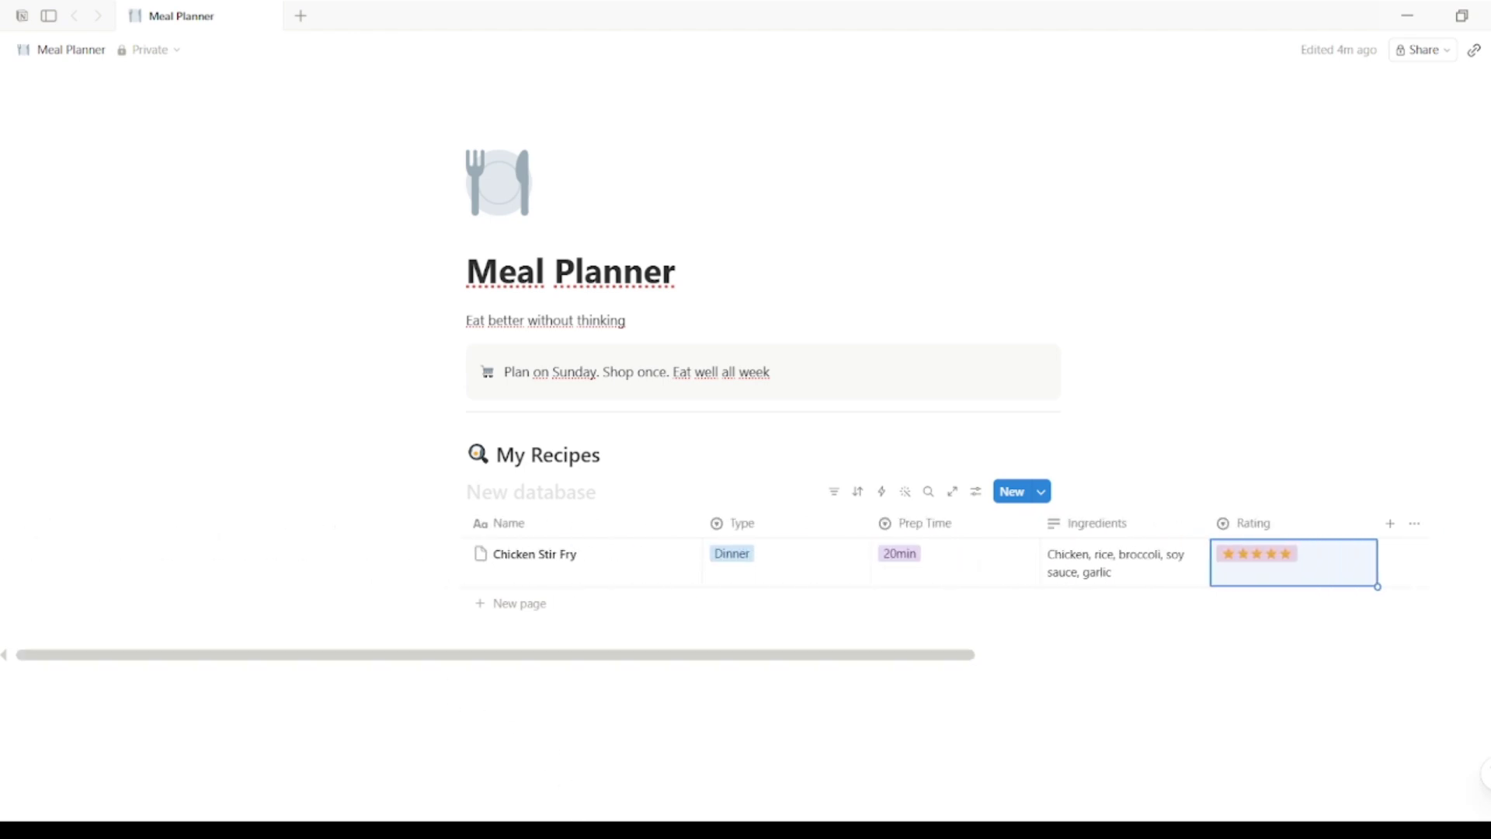
click(489, 604)
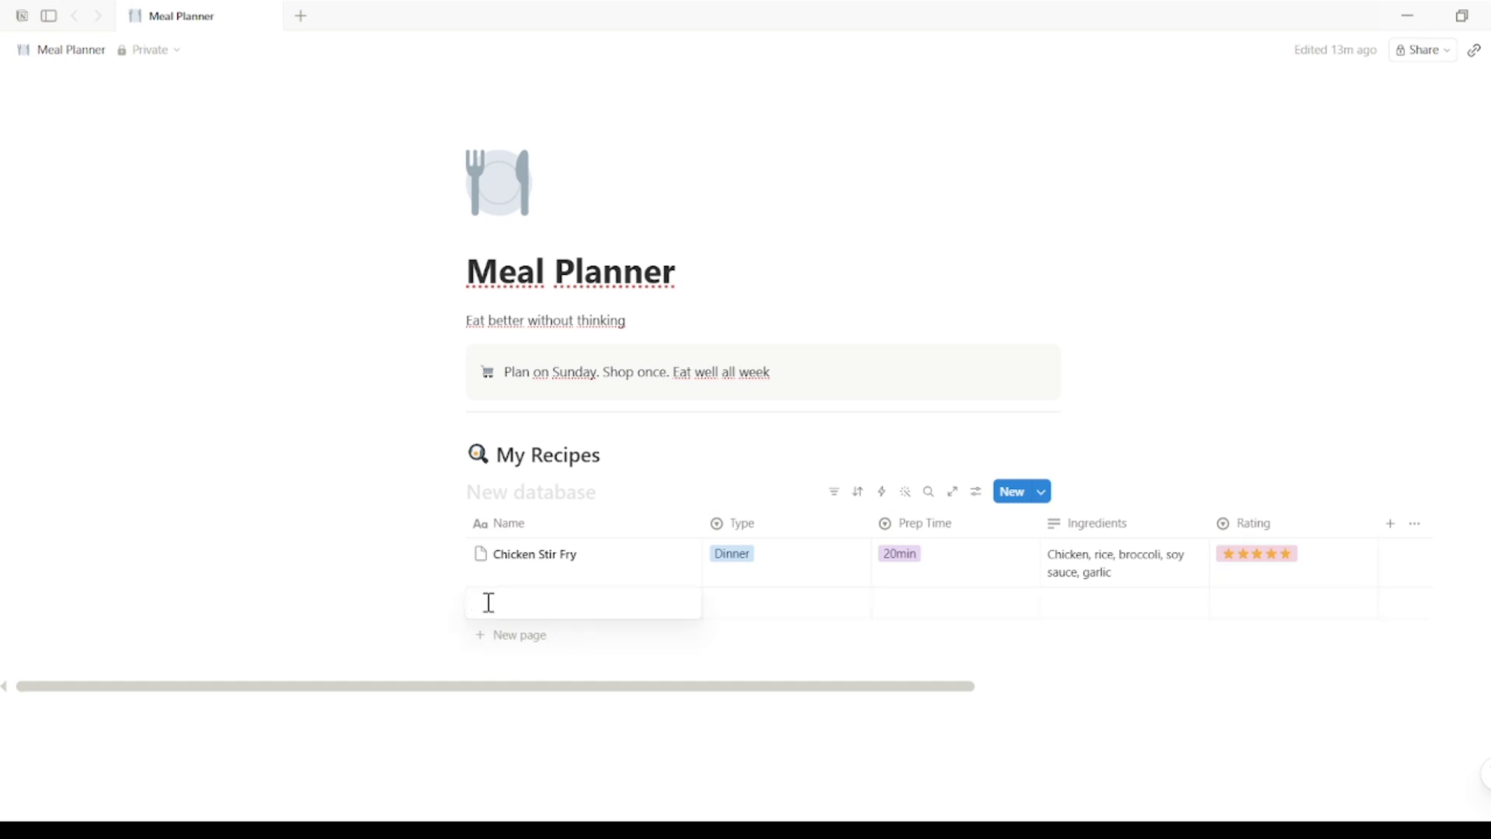
text(Overnight Oat)
click(732, 604)
click(765, 729)
click(922, 610)
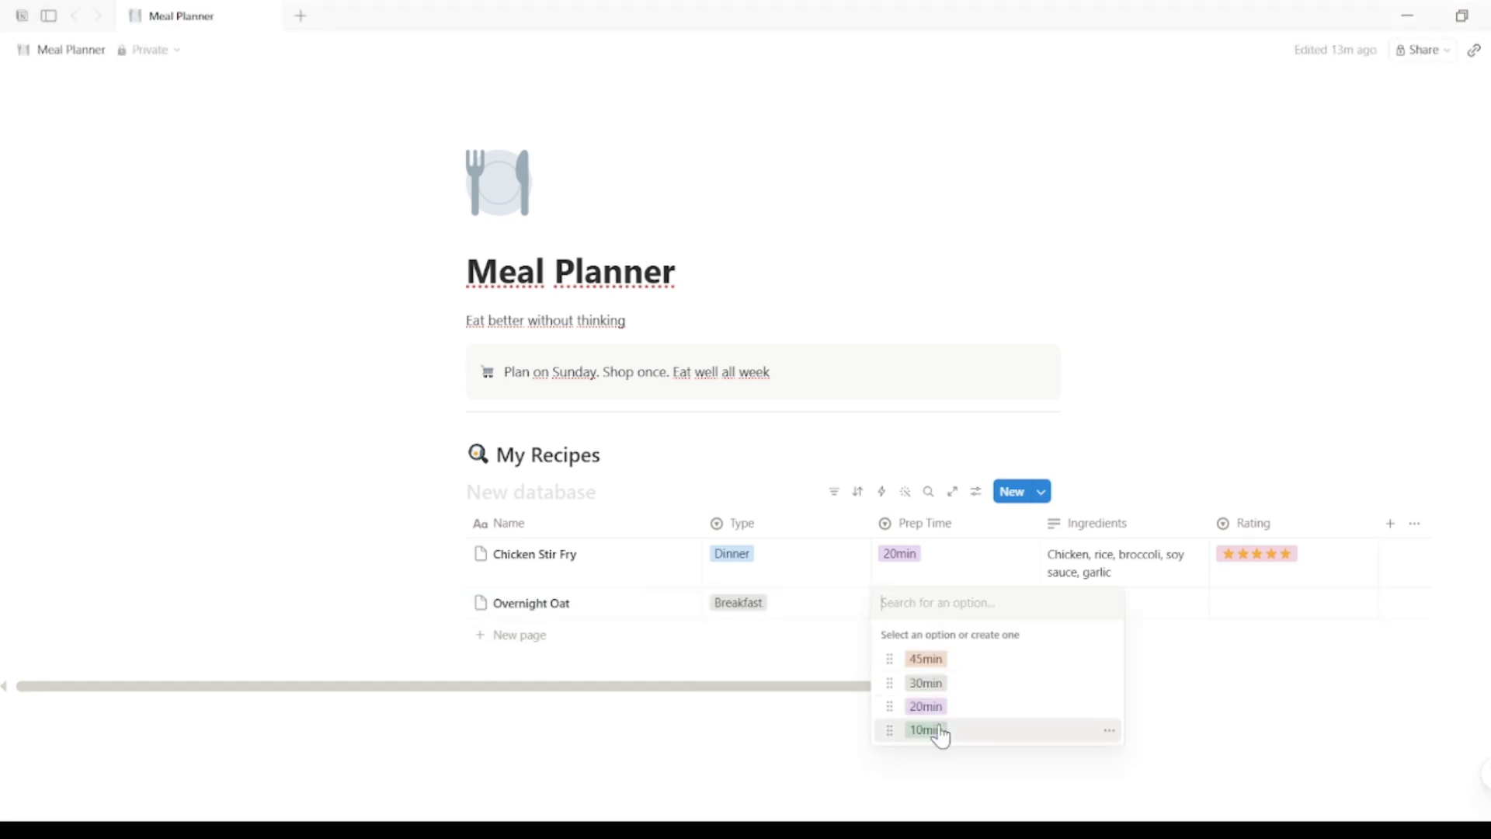
click(940, 729)
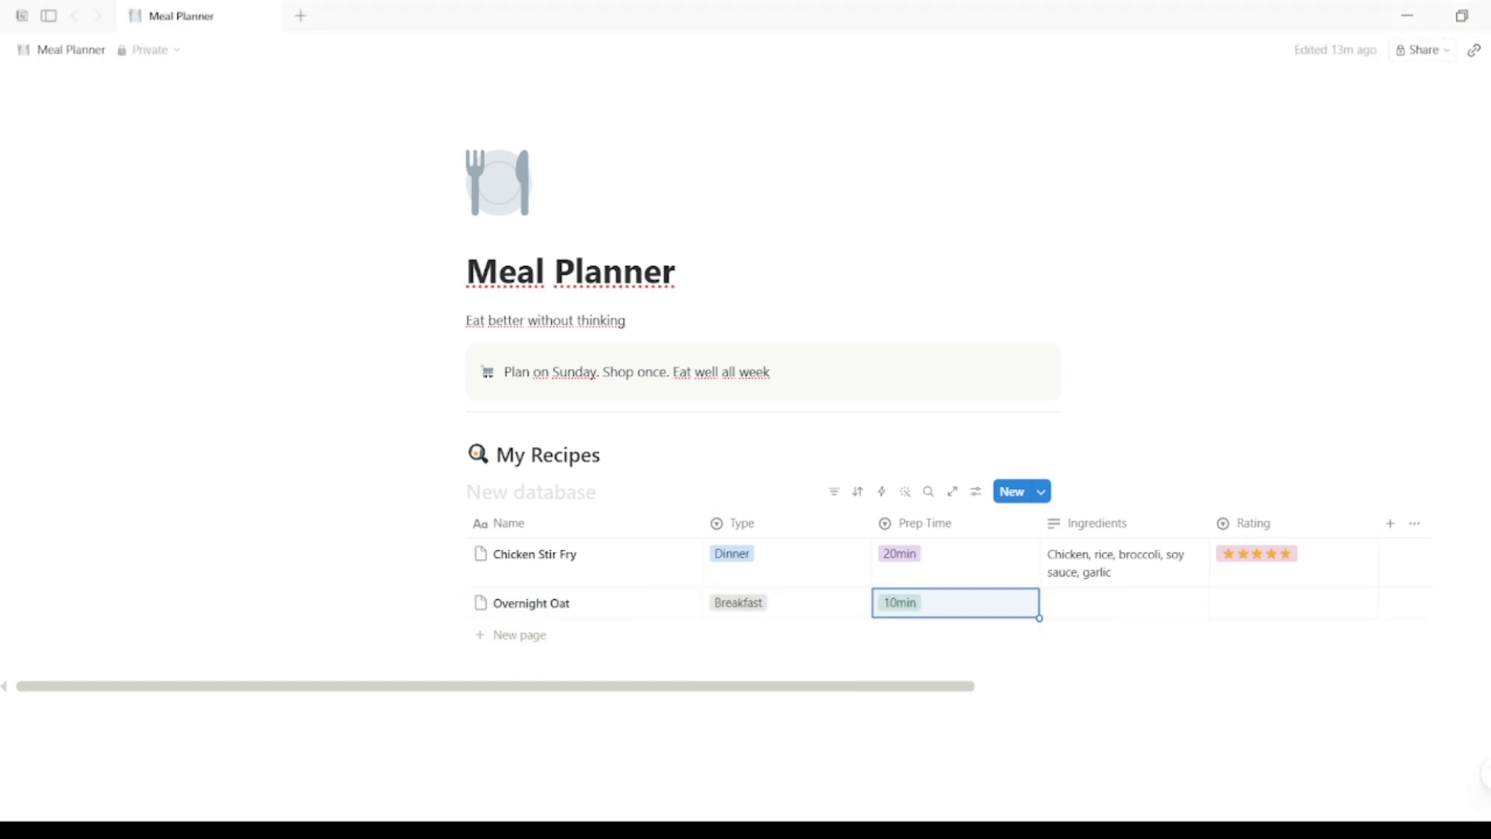
Step: Enter the Overnight Oat ingredients "Oats, milk, banana, honey, berries" and give it a four-star rating
click(1125, 605)
text(Oats, milk, banana, honey, berries)
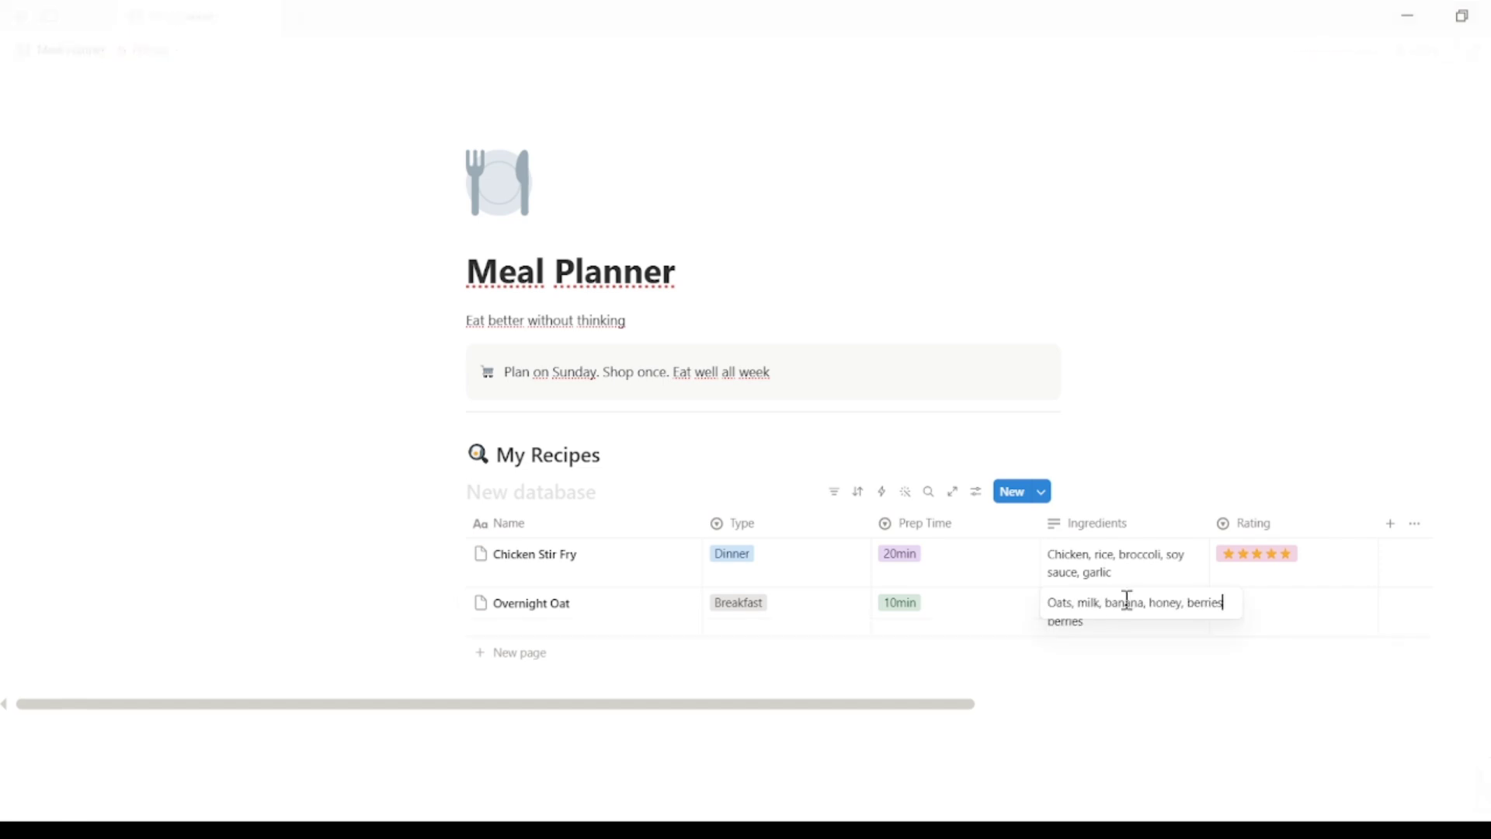
click(1271, 614)
click(1291, 686)
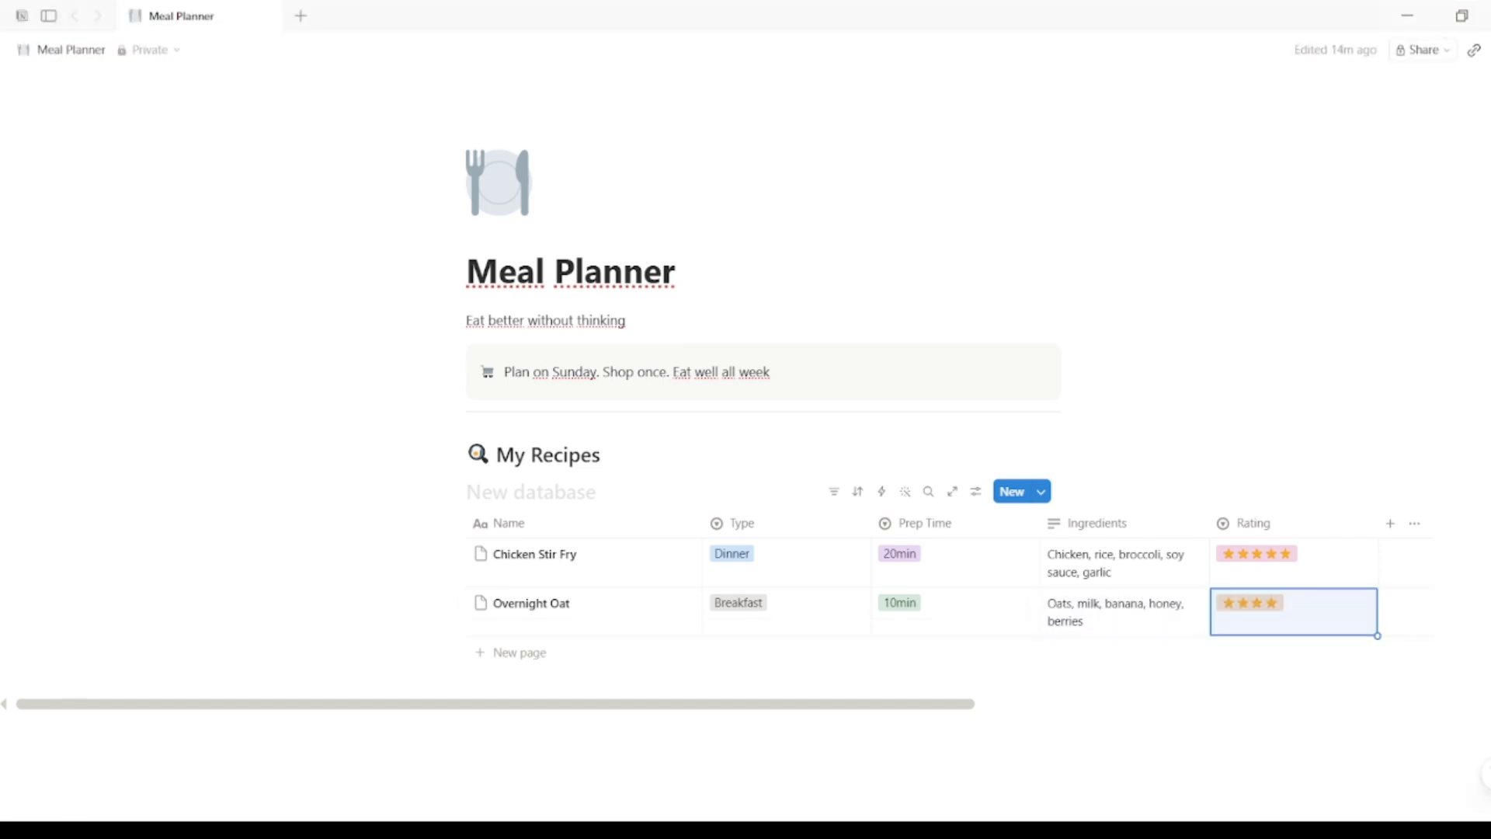
Step: Add a new recipe row named "Pasta Carbonara" with Type Dinner and Prep Time 30min
click(486, 657)
text(Pasta Carbonara)
key(Return)
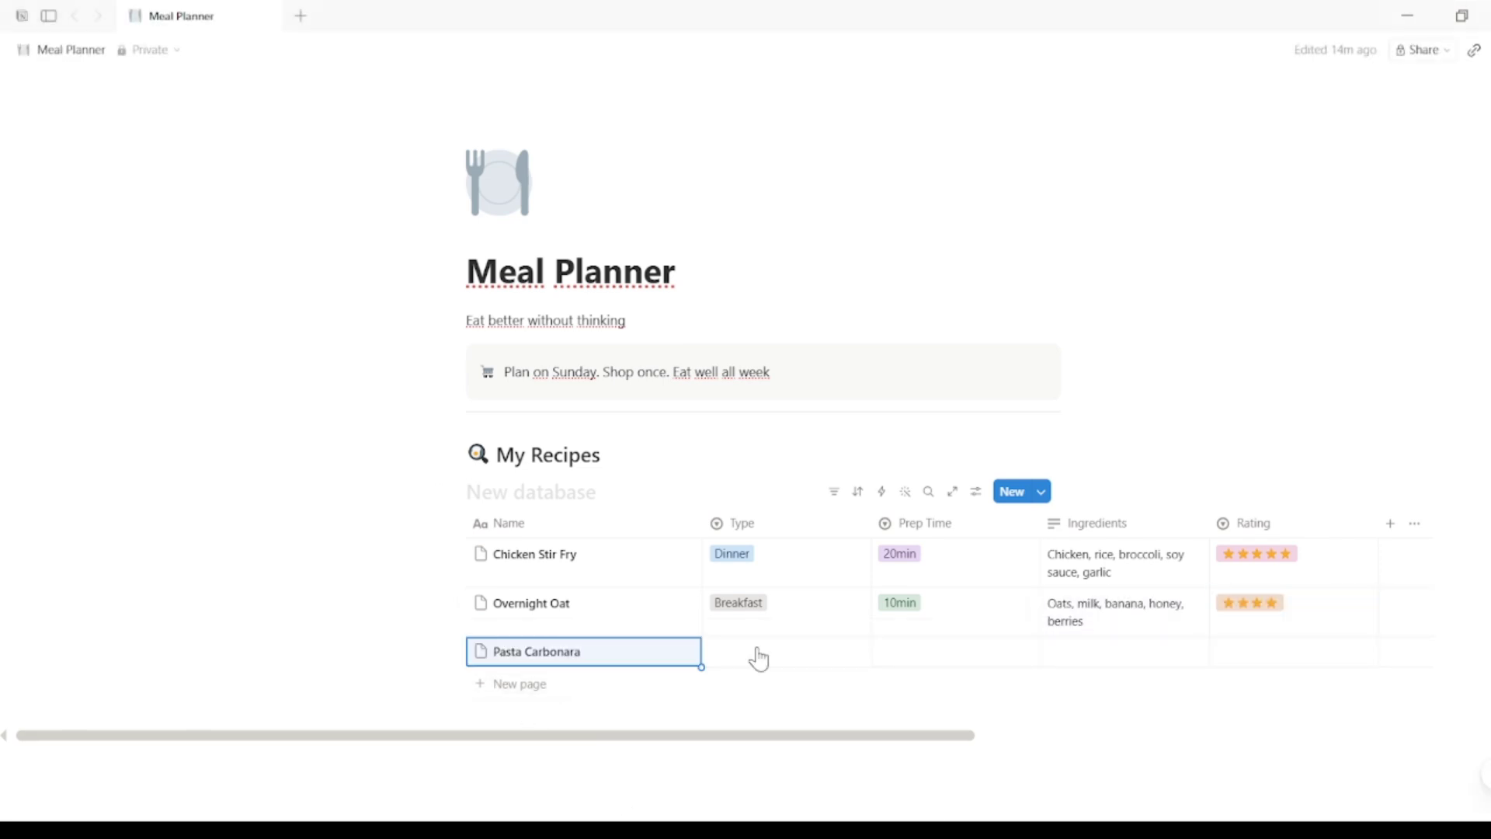
click(757, 654)
click(765, 734)
click(932, 656)
click(943, 748)
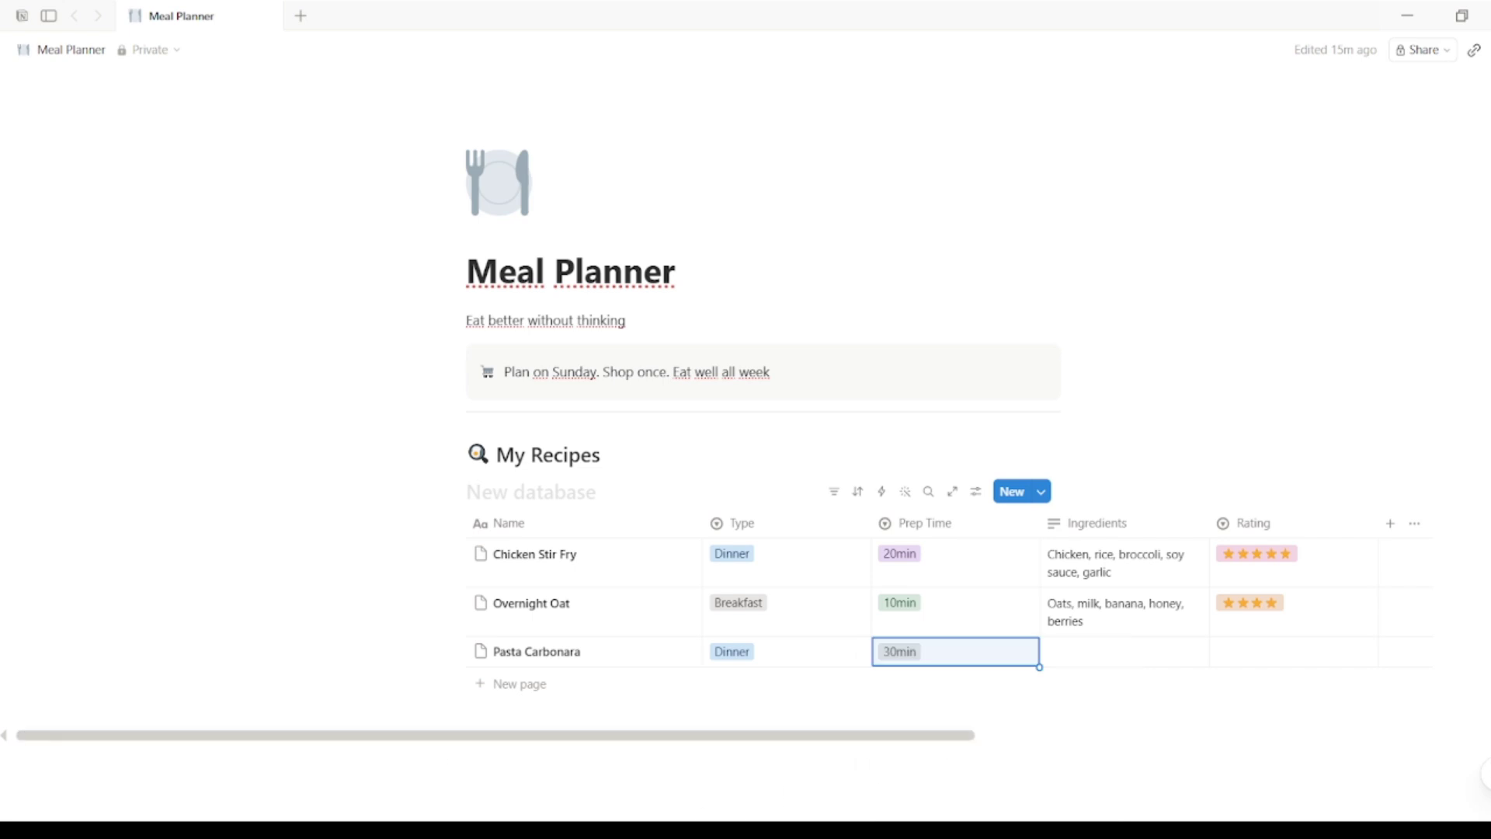
Step: Enter the Pasta Carbonara ingredients "Pasta, eggs, bacon, parmesan, pepper" and give it a five-star rating
click(1068, 655)
text(Pasta, eggs, bacon, parmesan, pepper)
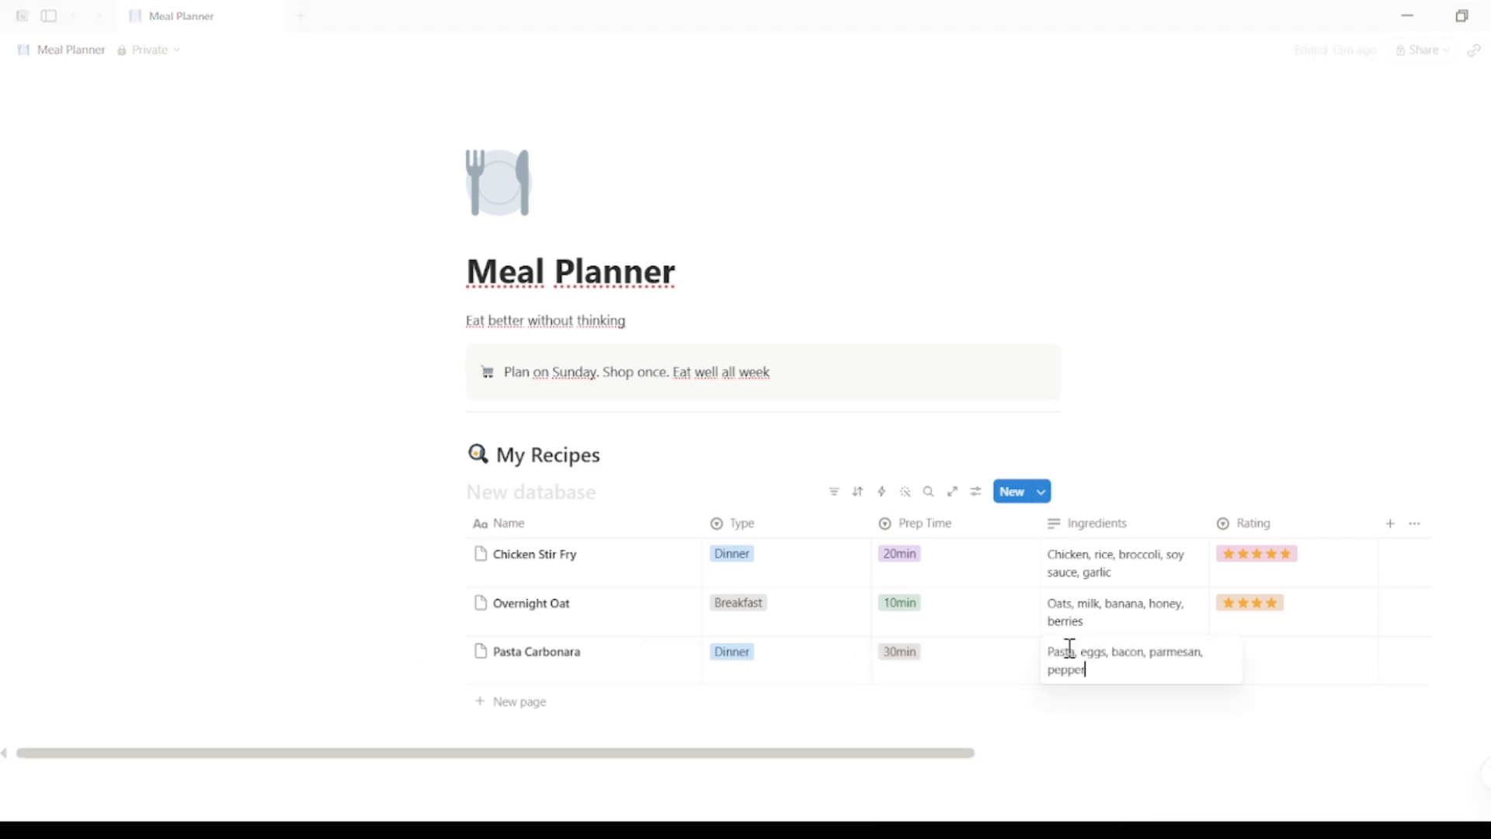
click(1271, 660)
click(1290, 760)
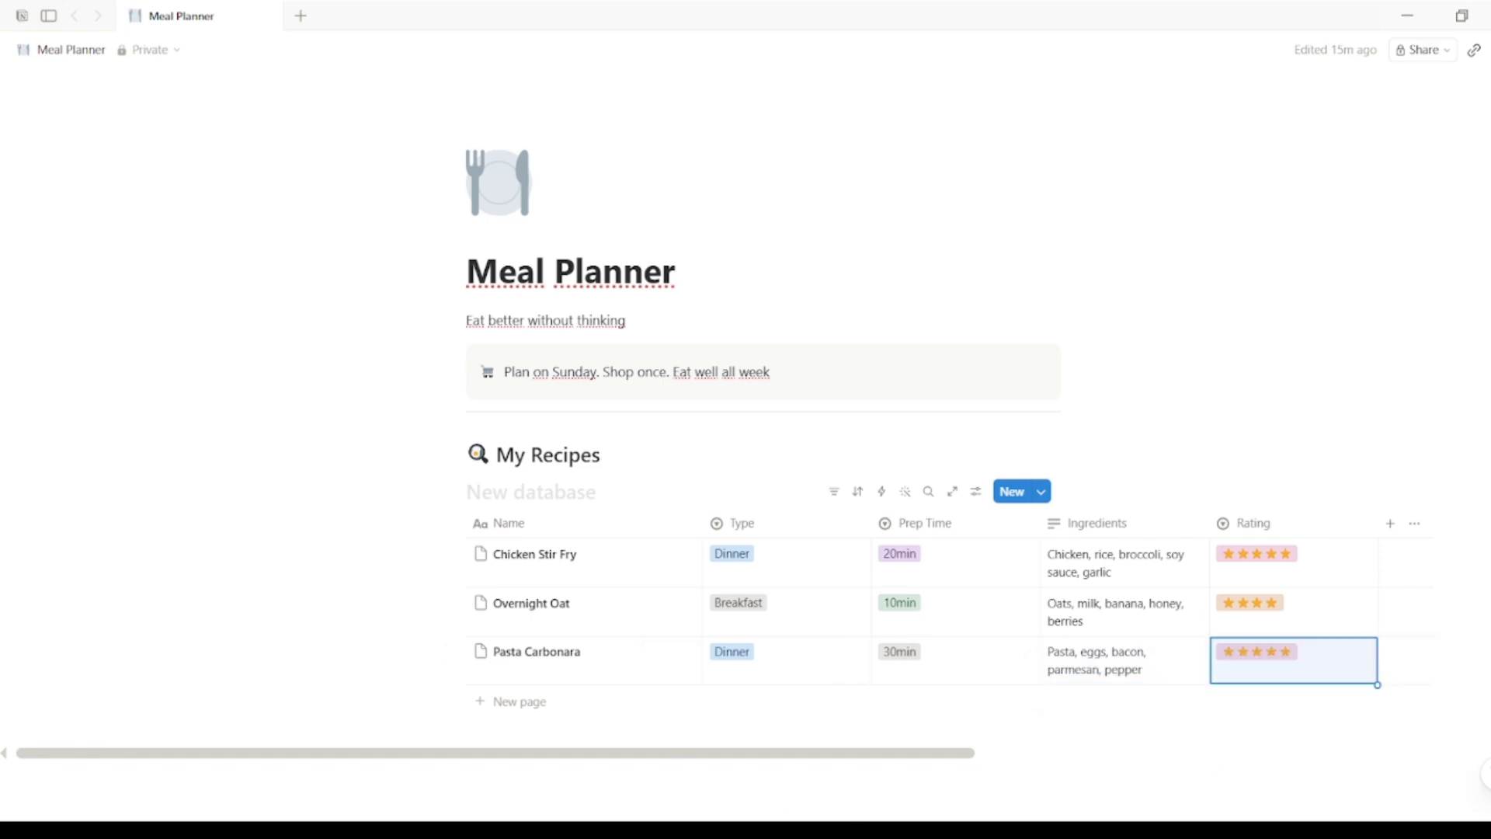
Step: Add a new recipe row named "Greek Salad" with Type Lunch and Prep Time 10min
click(490, 702)
text(Greek Salad)
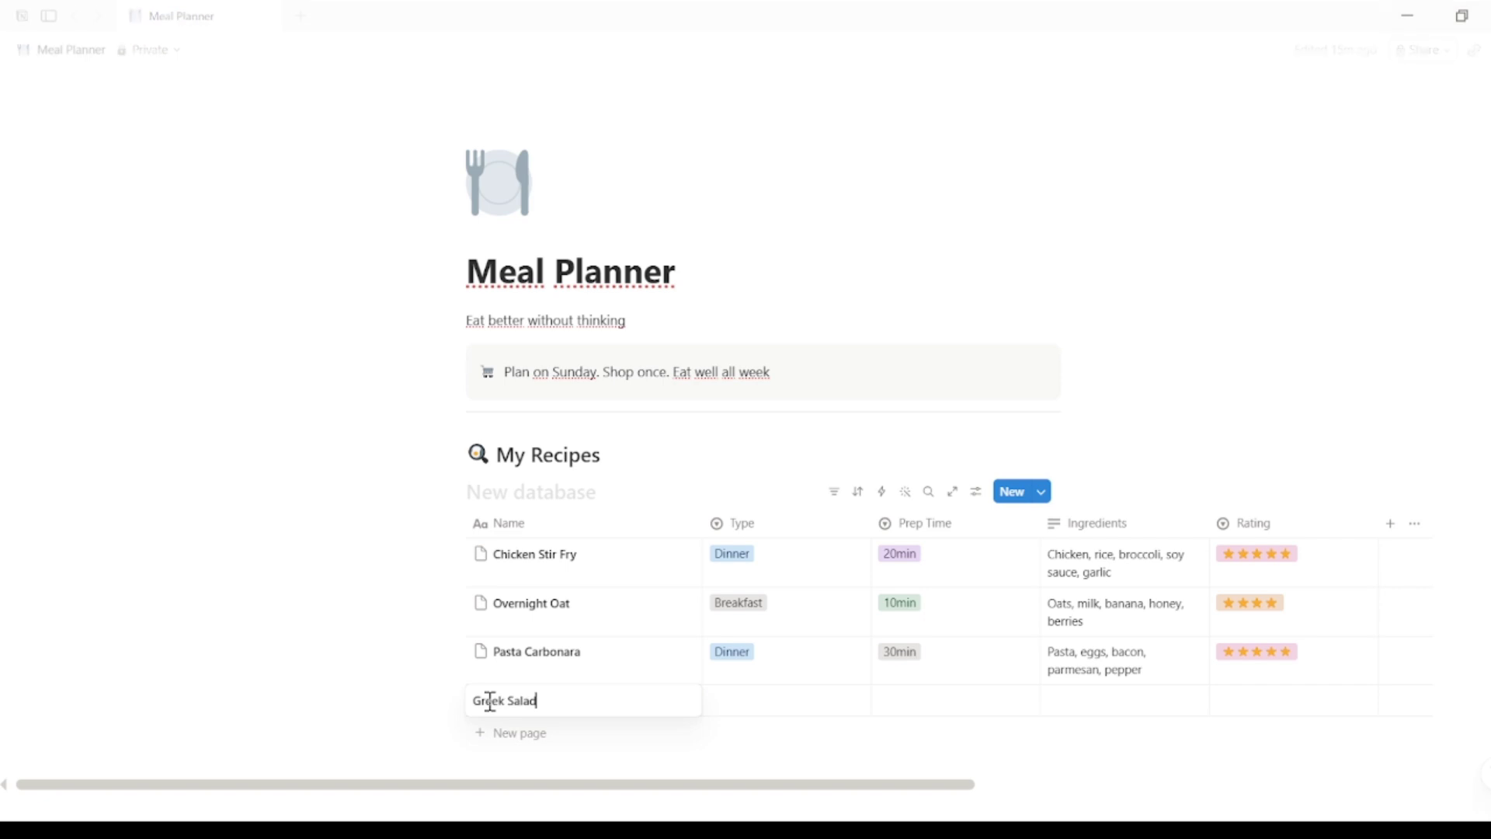
key(Escape)
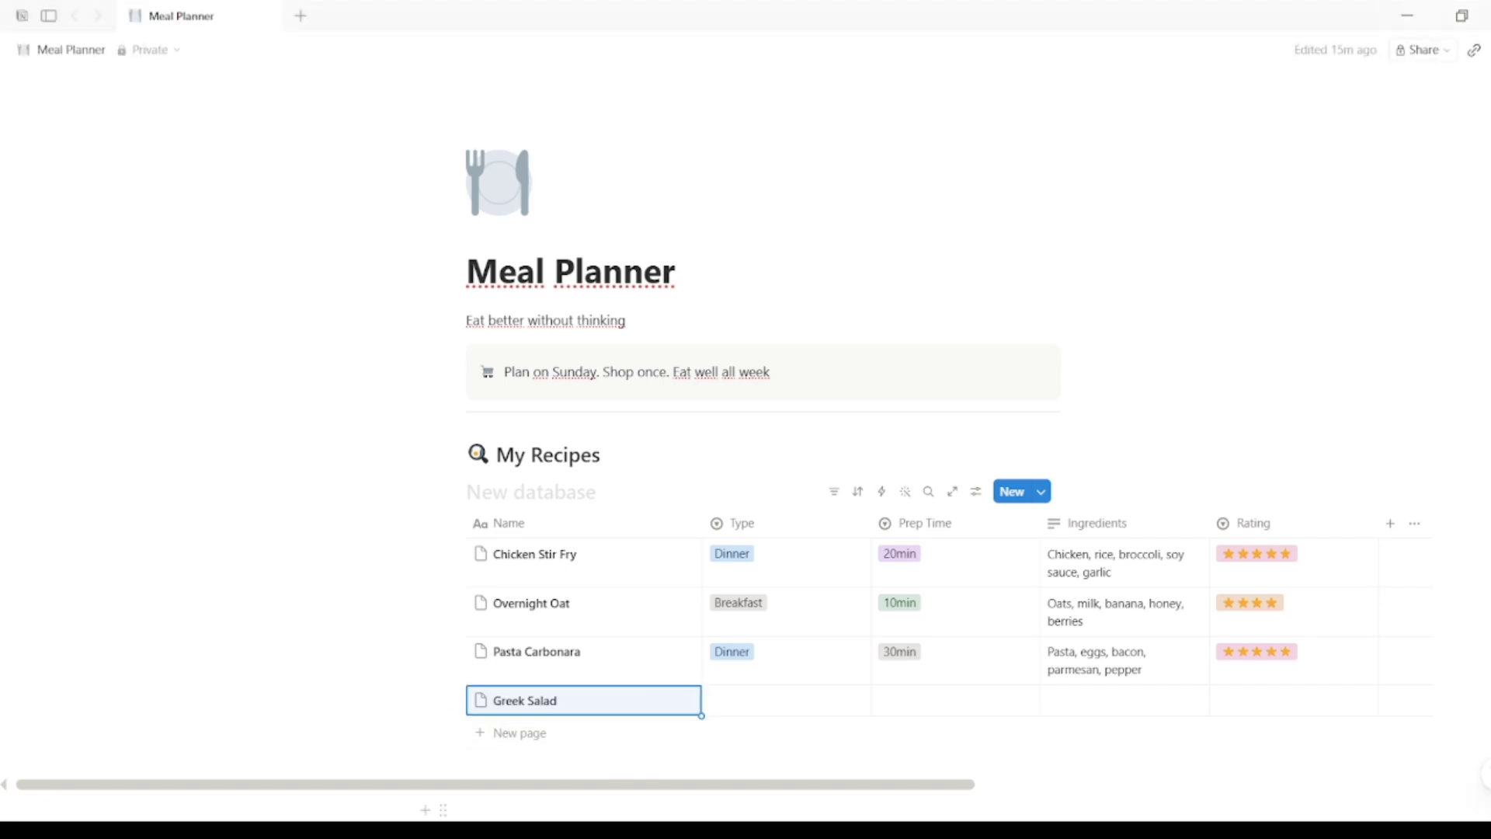
click(767, 700)
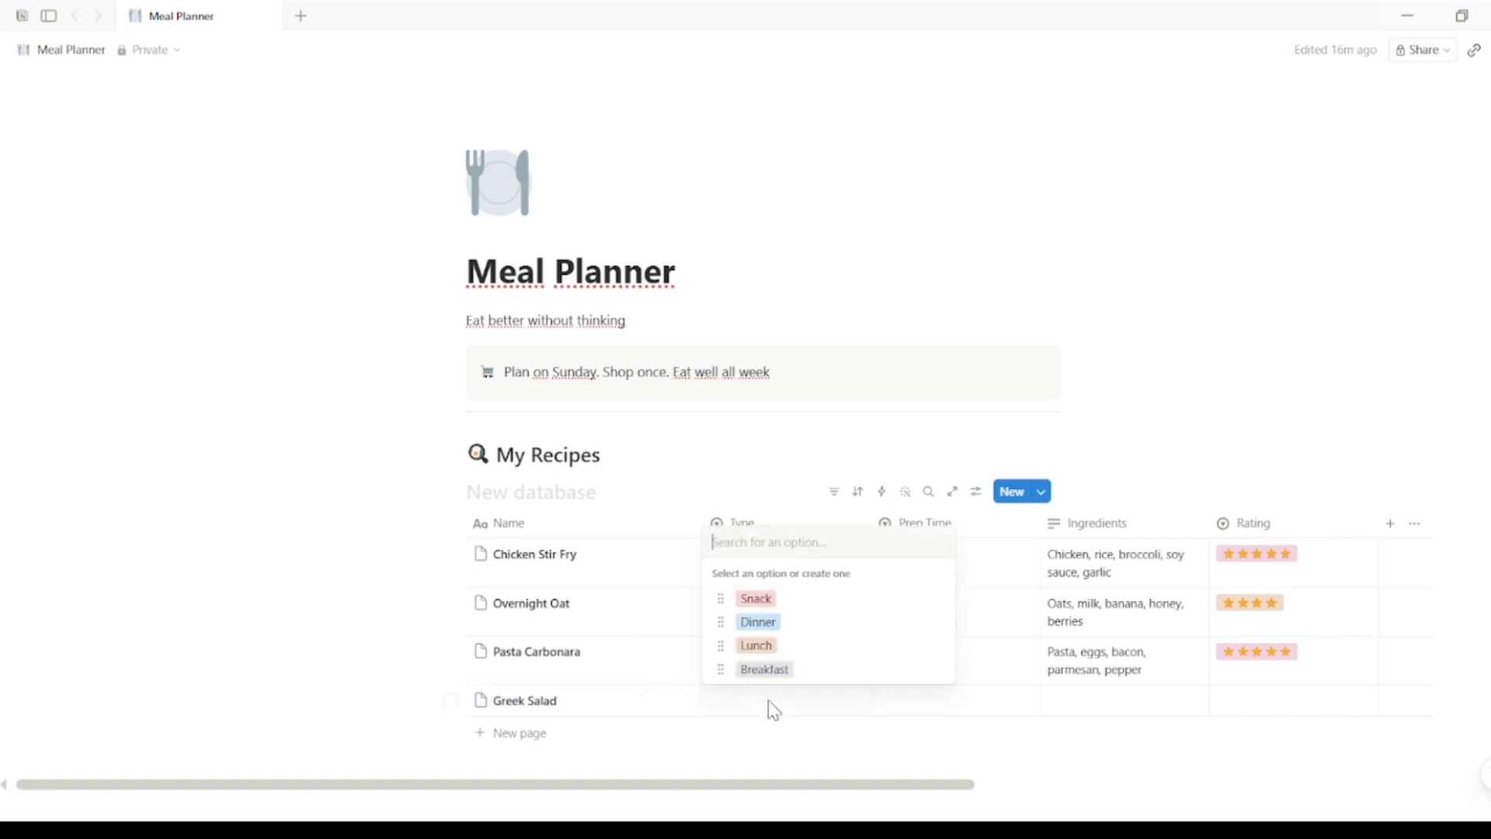
click(757, 645)
click(913, 707)
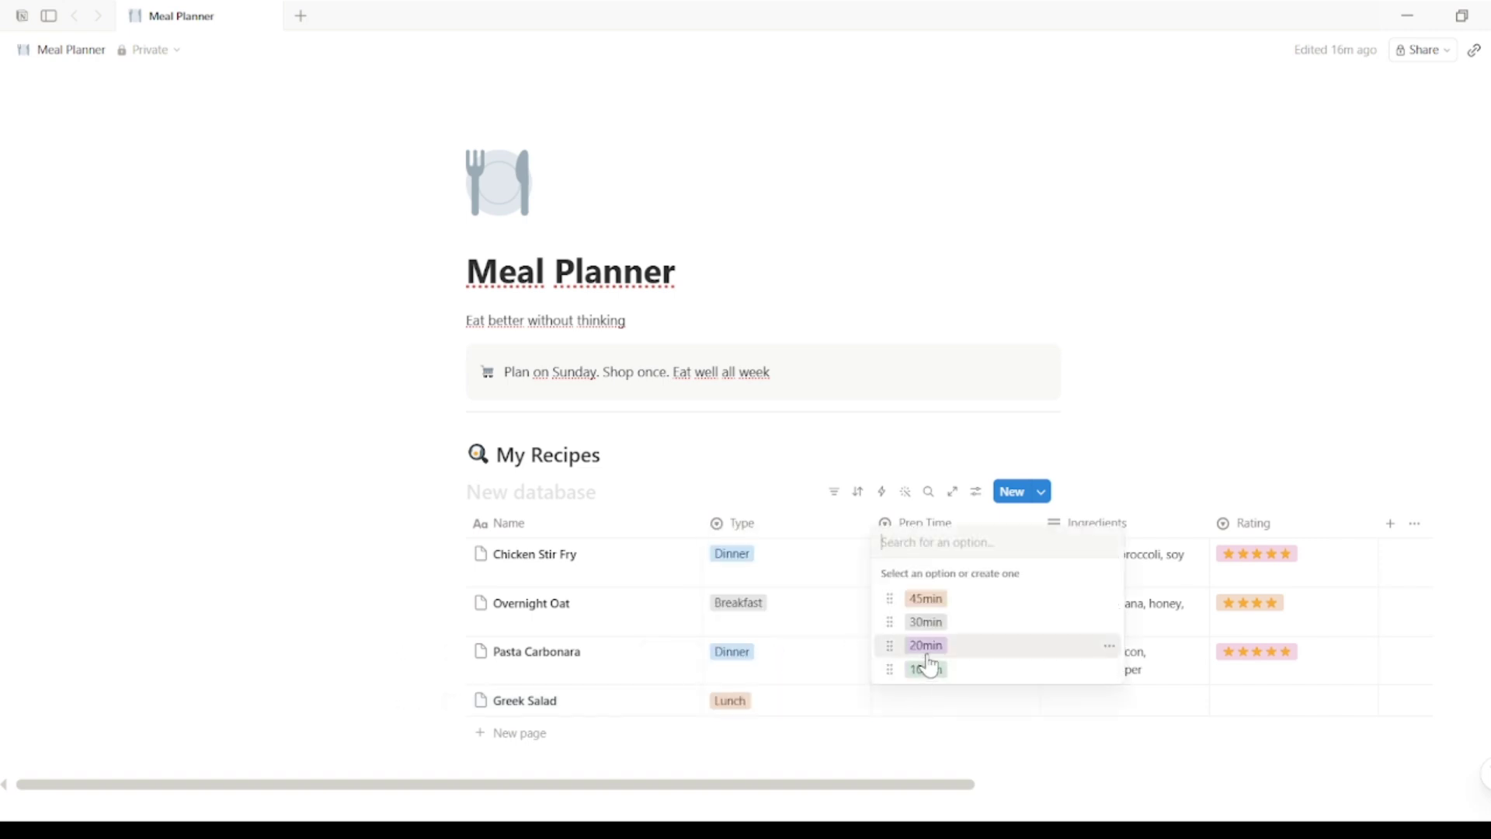
click(928, 670)
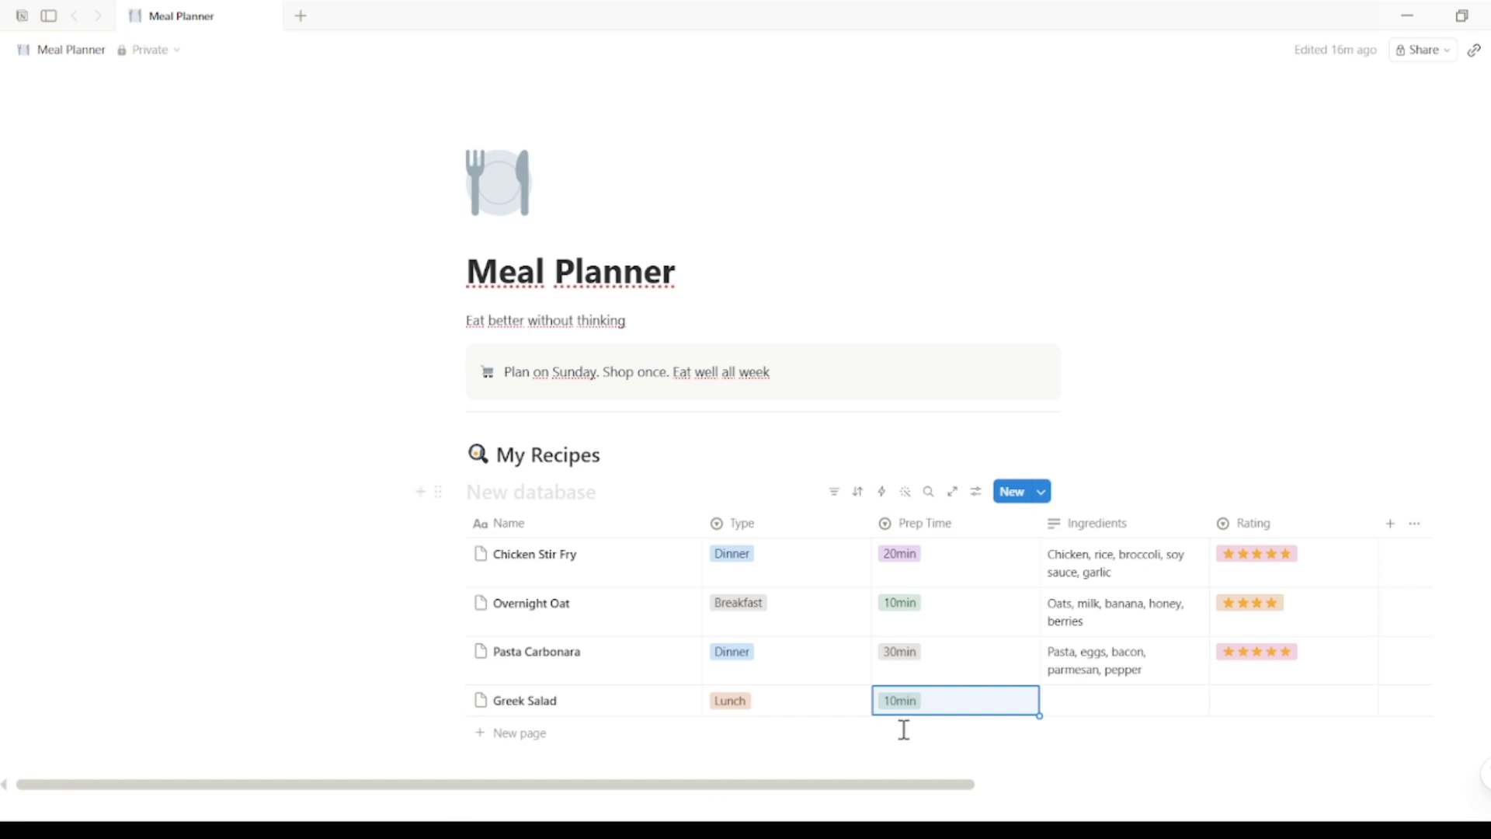
Step: Enter the Greek Salad ingredients "Lettuce, tomato, cucumber, feta, olive oil" and give it a four-star rating
click(1067, 704)
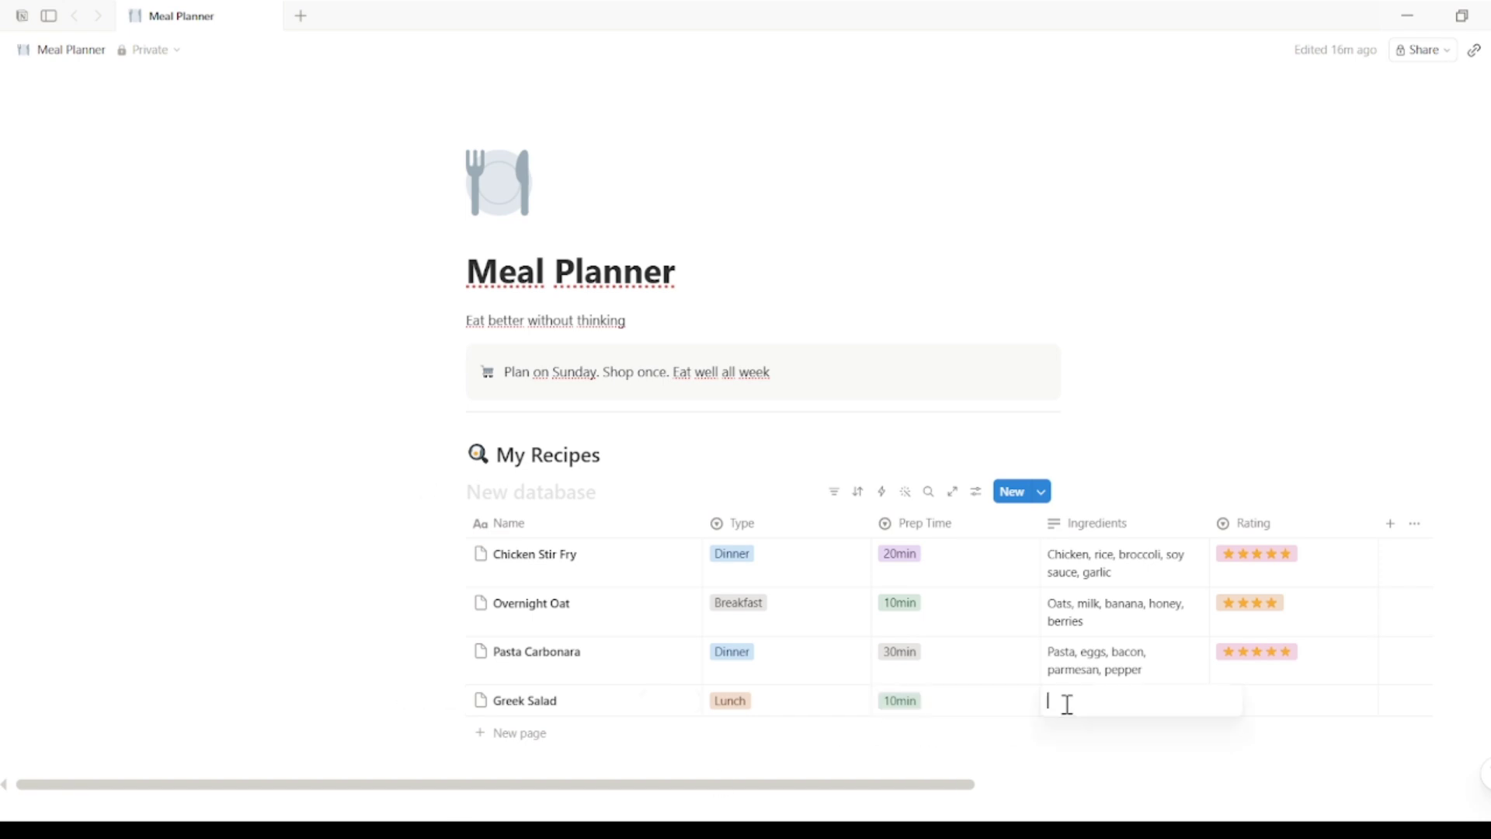
text(Lettuce, tomato, cucumber, feta, olive oil)
key(Escape)
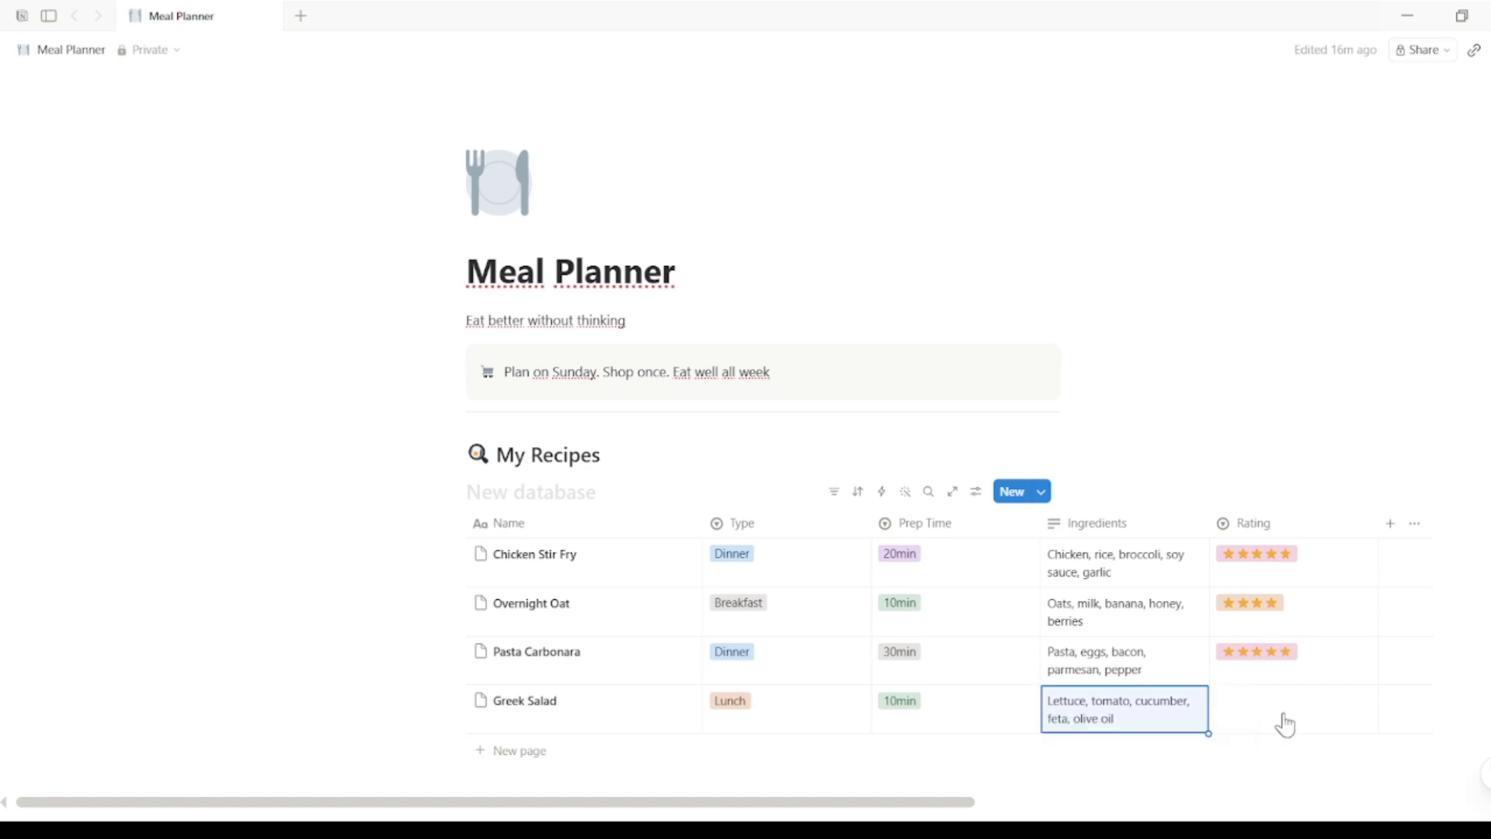
click(1285, 721)
click(1286, 647)
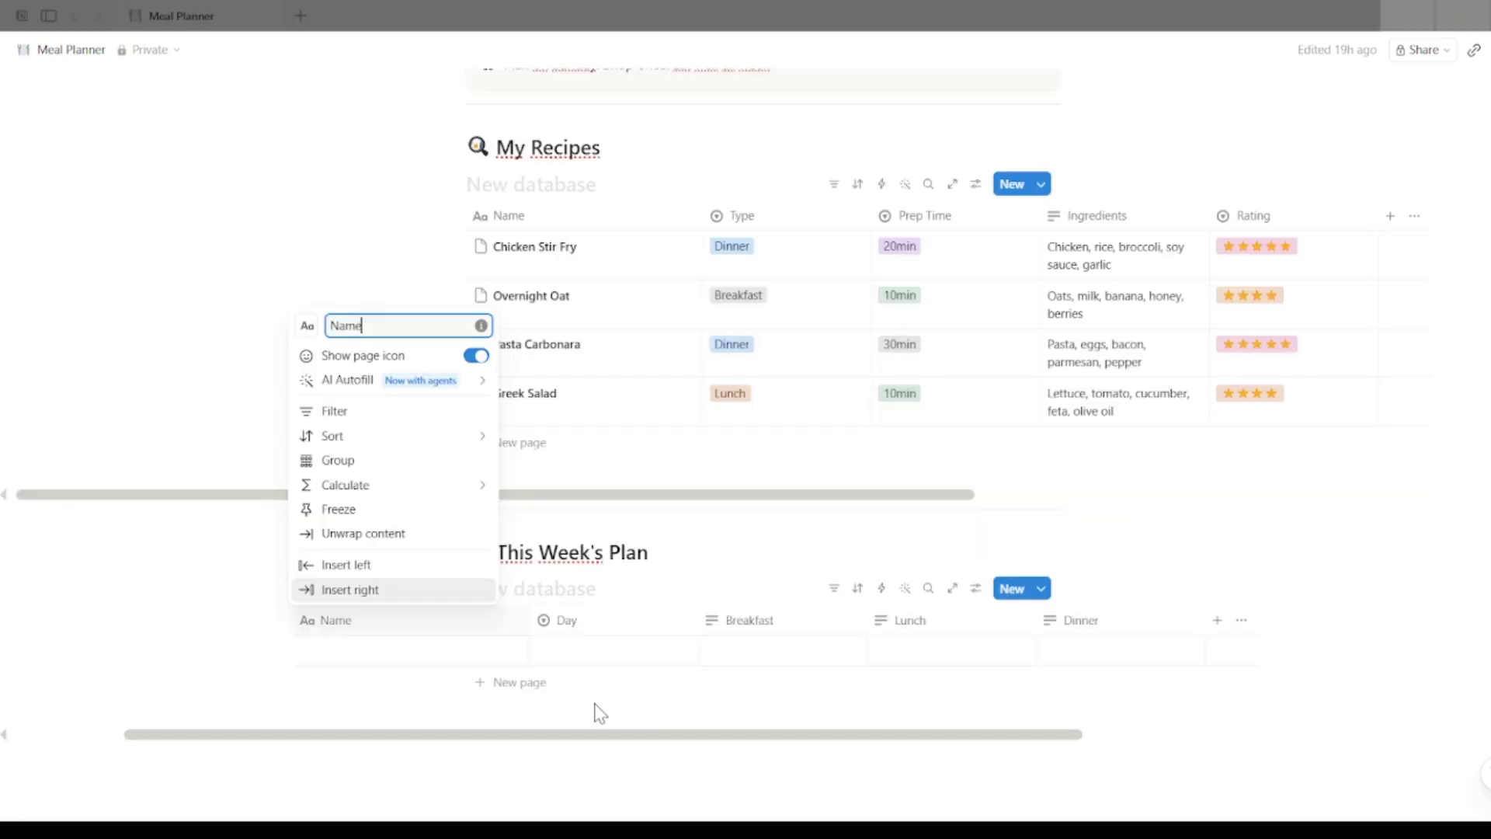
Step: Fill the empty row of This Week's Plan for Monday: "Overnight Oats" for breakfast, "Greek Salad" for lunch, "Chicken Stir Fry" for dinner
click(598, 651)
click(599, 616)
click(751, 650)
text(Overnight Oats)
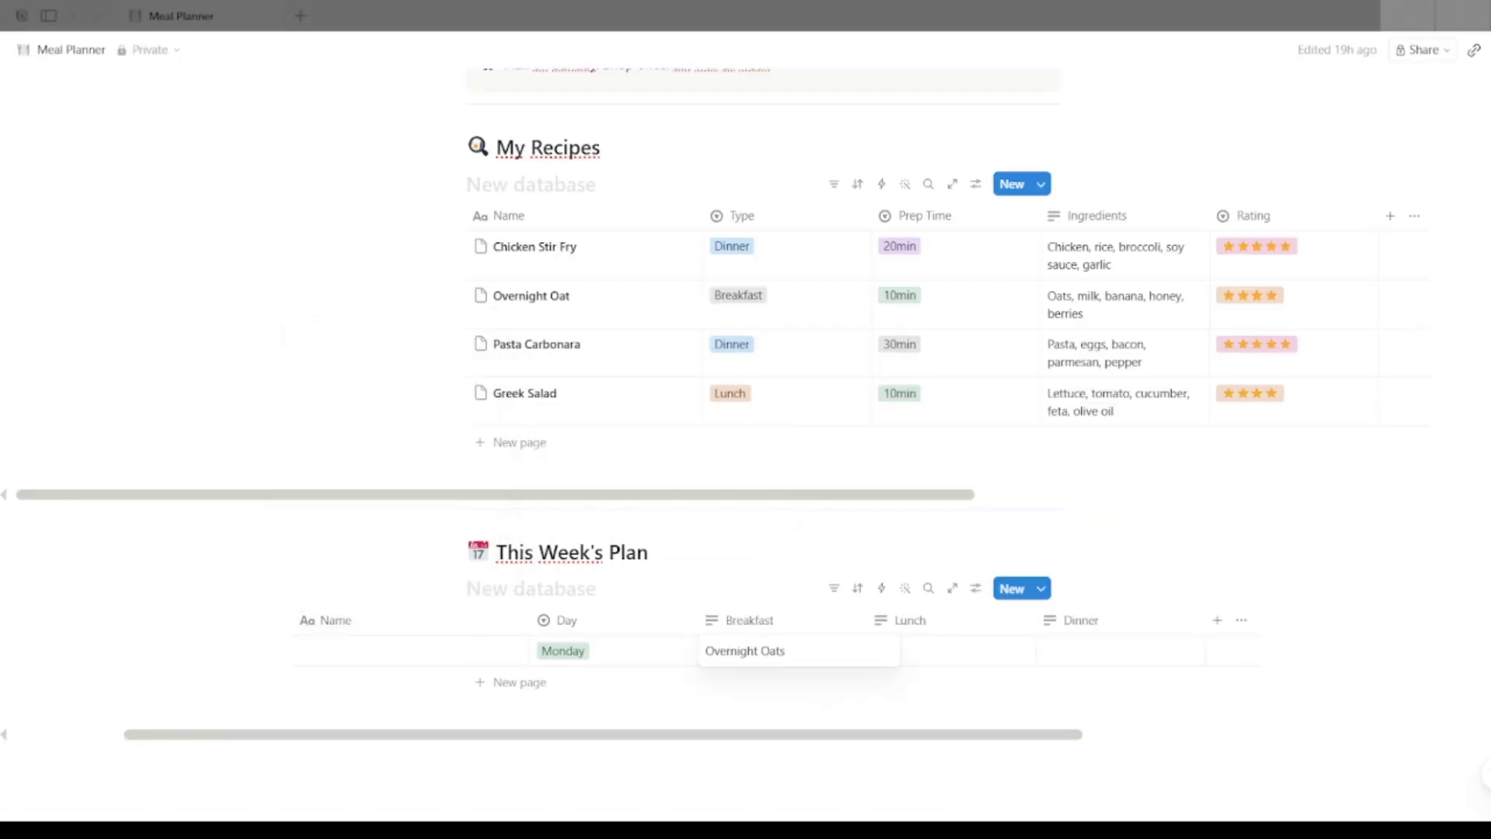
click(971, 650)
text(Greek Salad)
key(Escape)
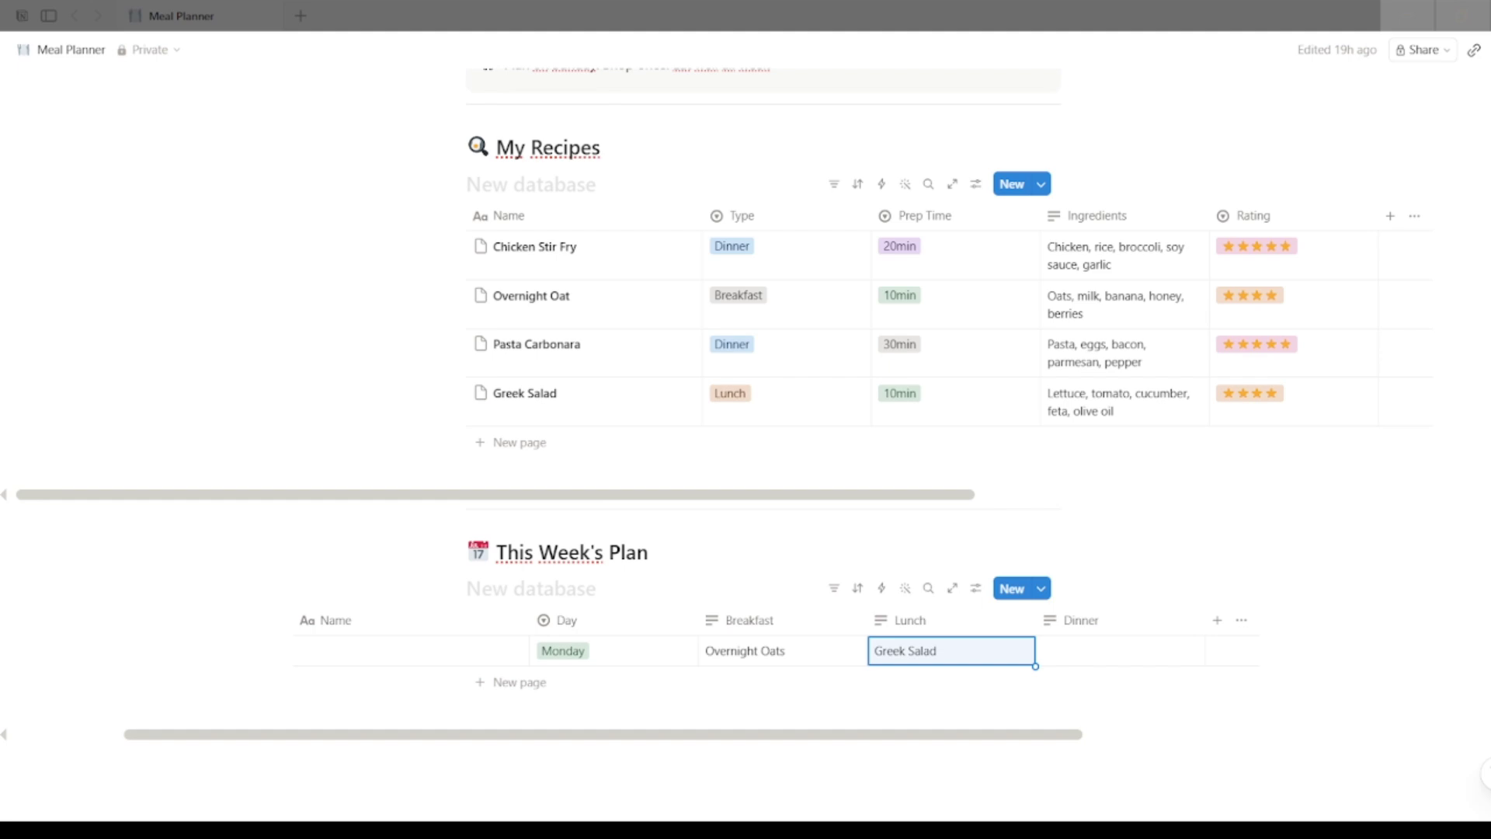
click(1095, 649)
text(Chicken Stir Fry)
key(Escape)
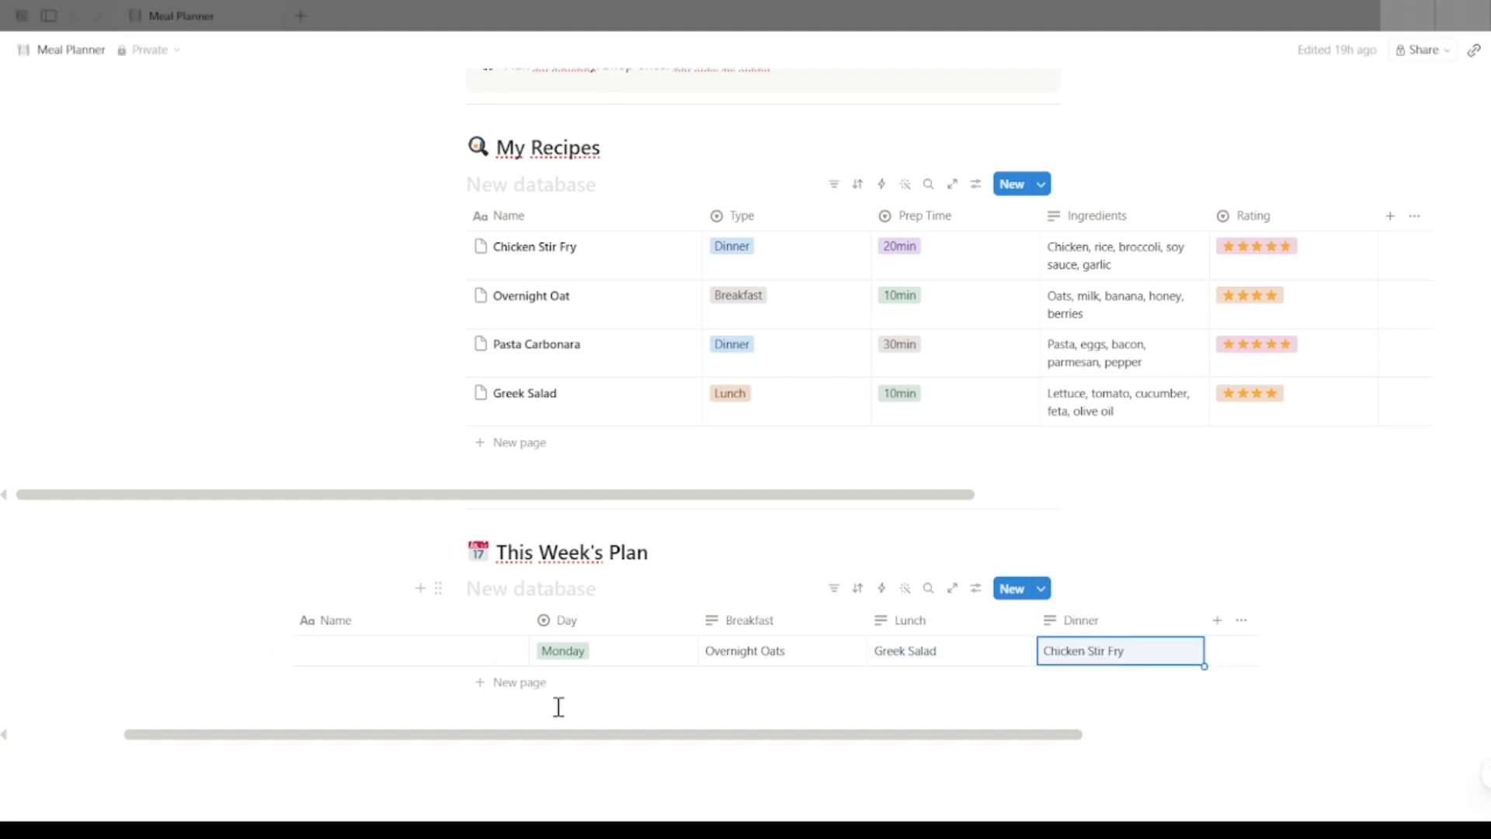
Step: Add a Tuesday row to the weekly plan with breakfast "Scrambled Eggs + Toast", lunch "Leftover Stir Fry" and dinner "Pasta Carbonara"
click(547, 685)
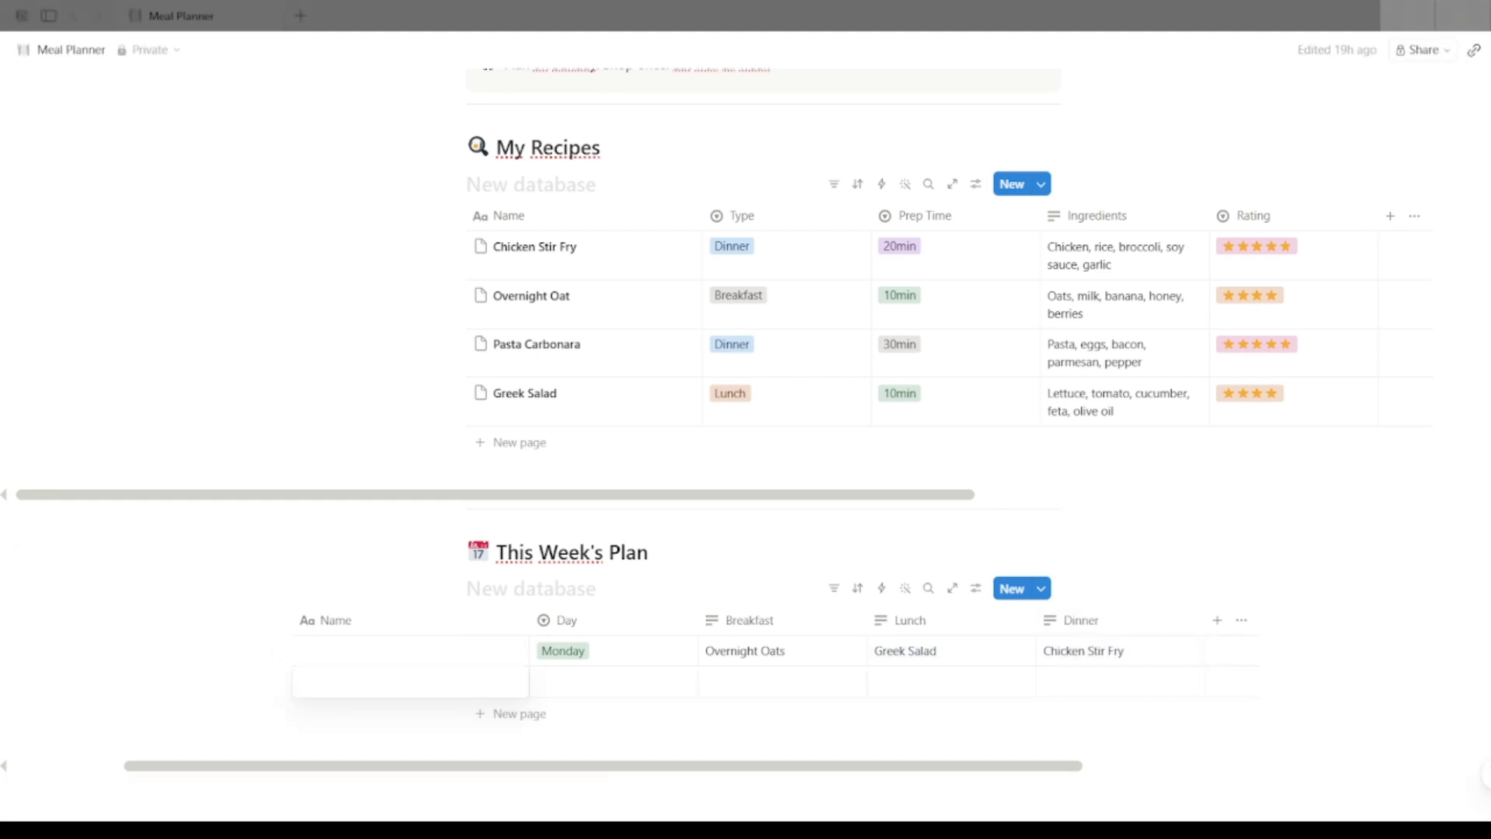
click(626, 683)
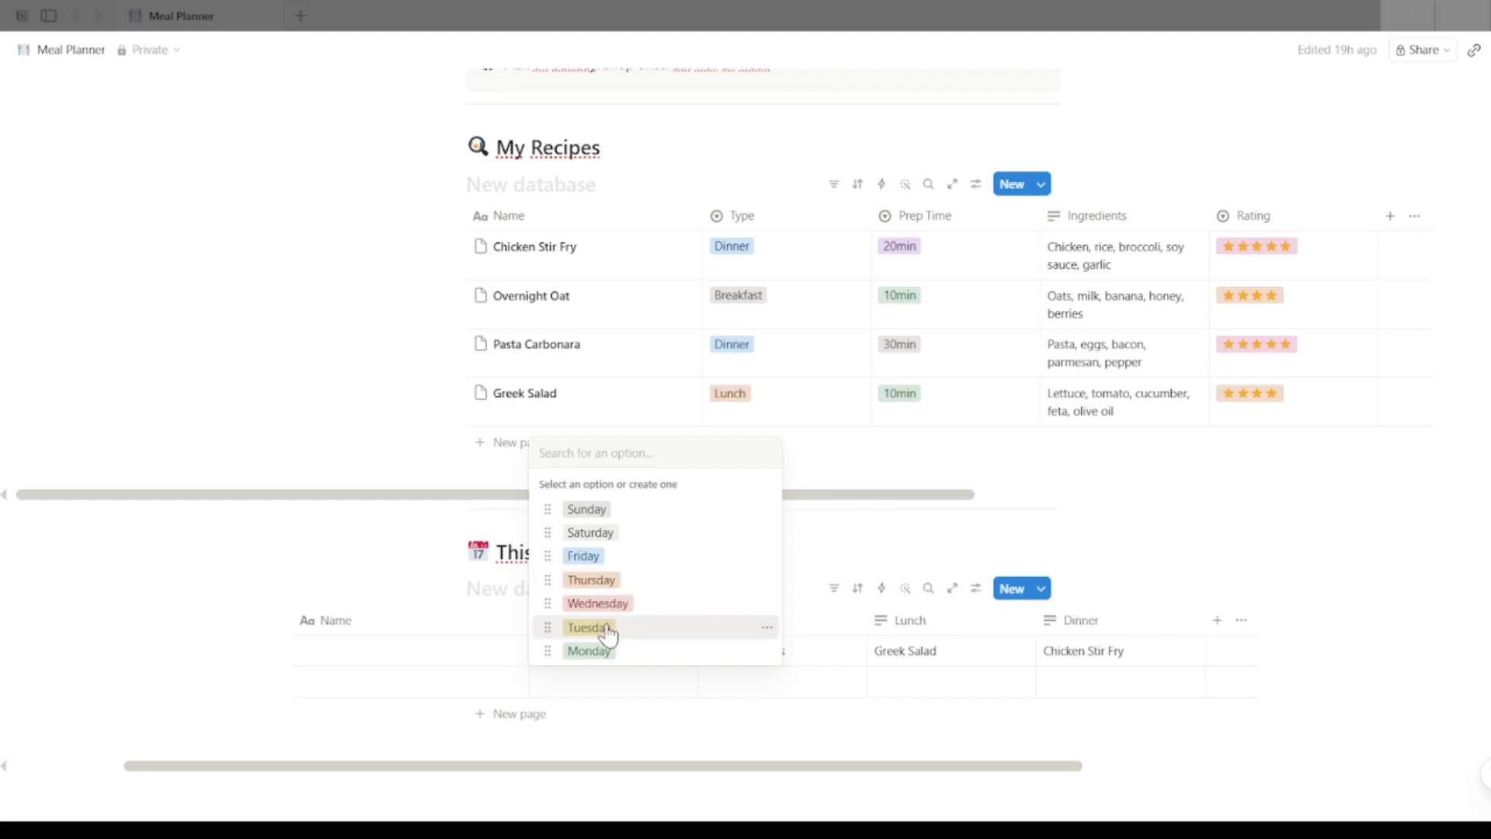
click(607, 623)
text(Scrambled Eggs + Toast)
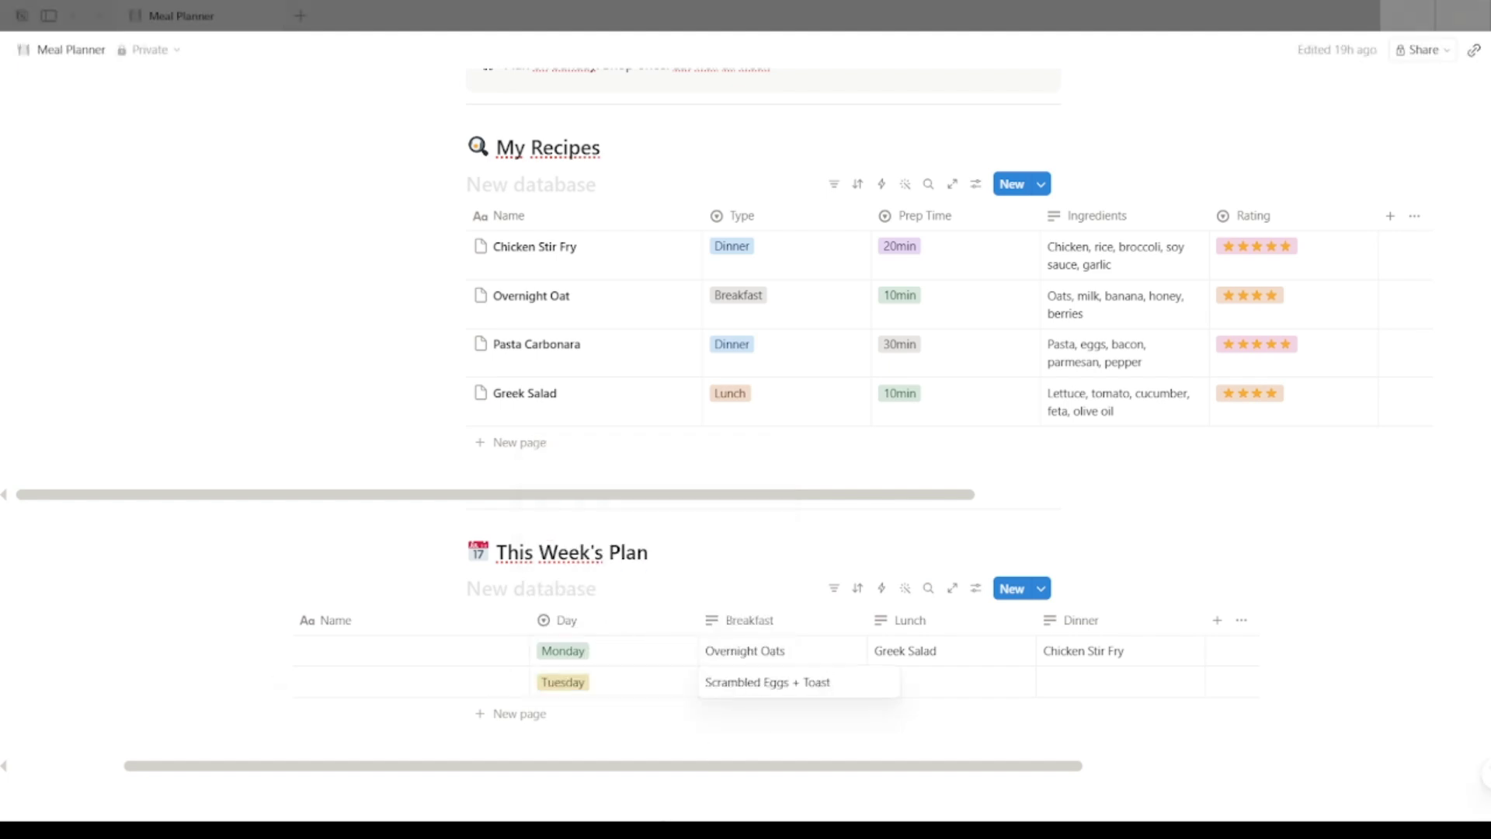
key(Escape)
click(971, 687)
text(Leftover Stir Fry)
key(Escape)
click(1119, 680)
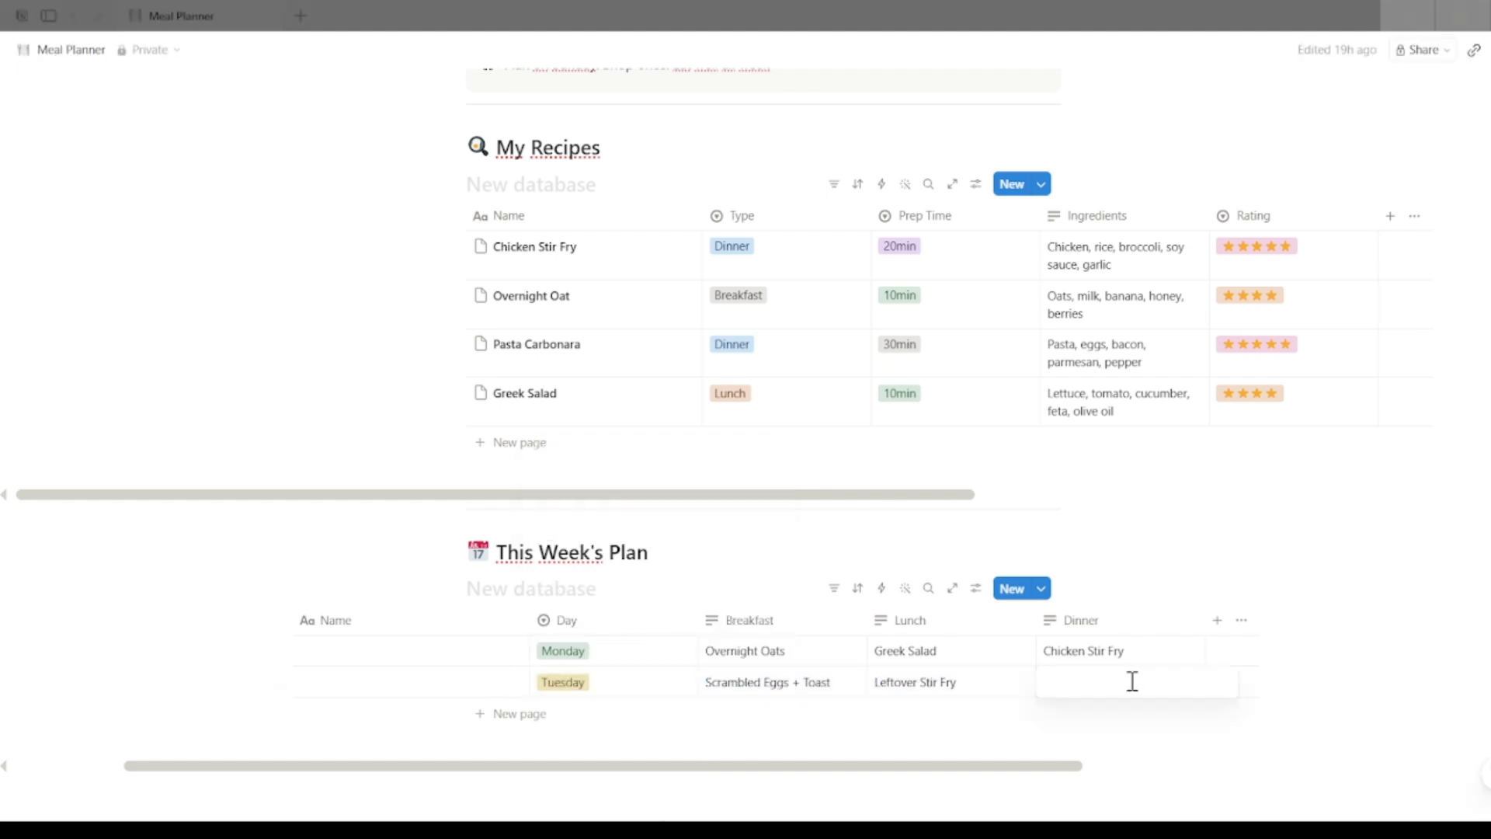
text(Pasta Carbonara)
key(Escape)
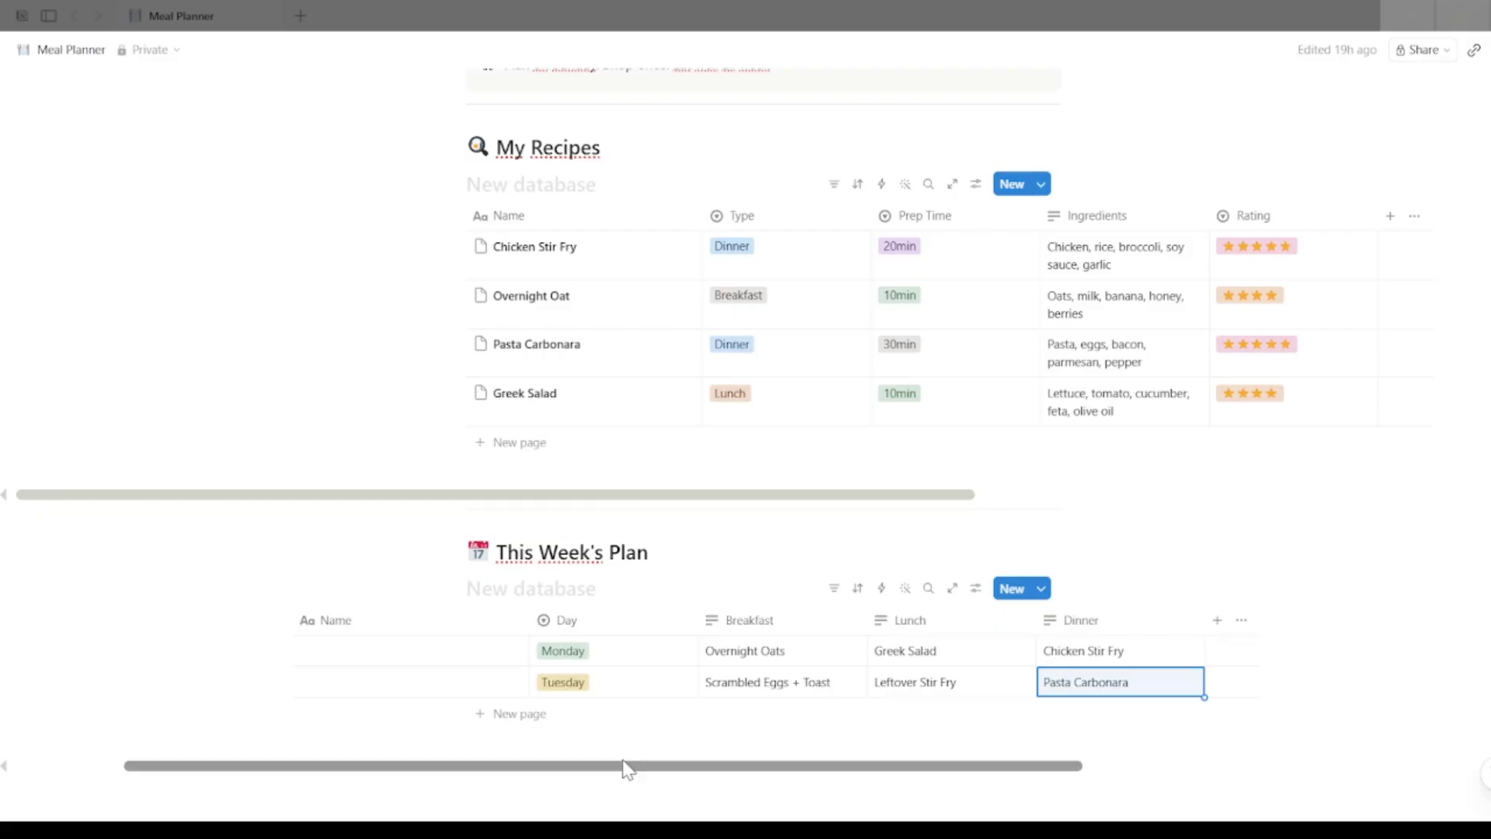
Step: Add a Wednesday row to the weekly plan with breakfast "Overnight Oats", lunch "Greek Salad" and dinner "Grilled Salmon + Rice"
click(544, 713)
click(566, 713)
click(578, 644)
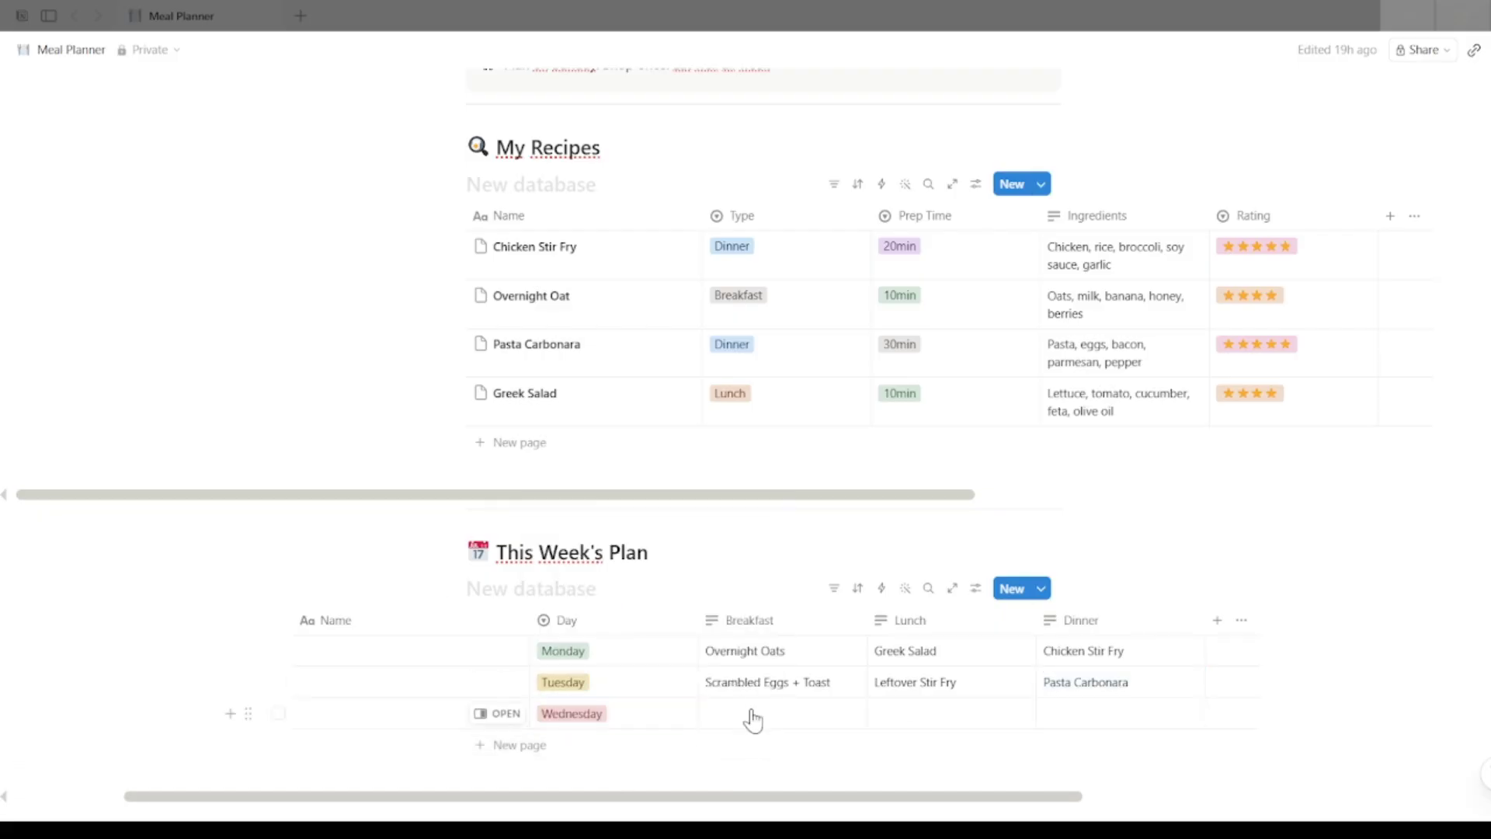
click(752, 713)
text(Overnight Oats)
key(Escape)
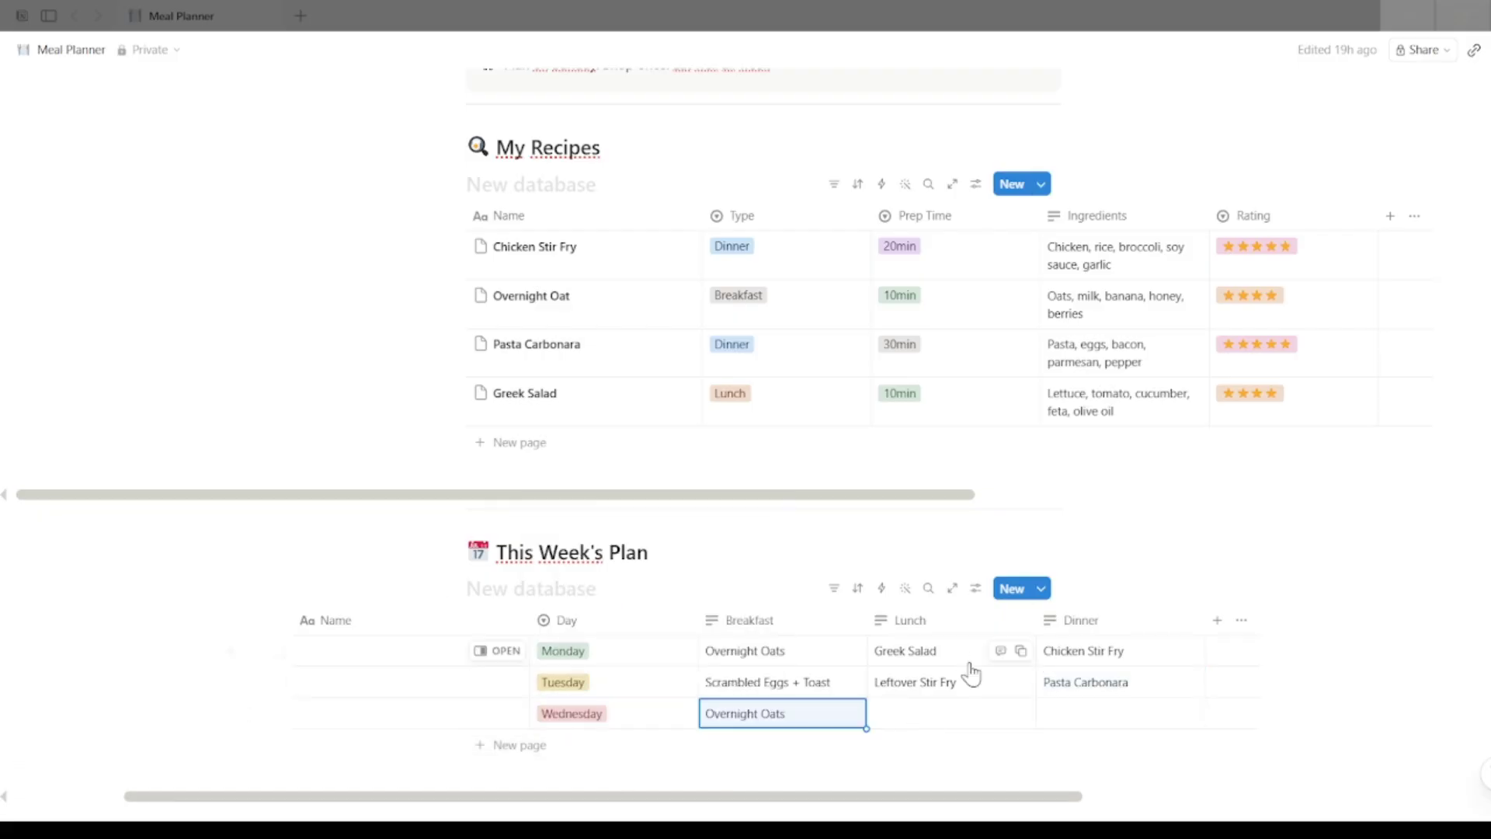
click(963, 713)
text(Greek Salad)
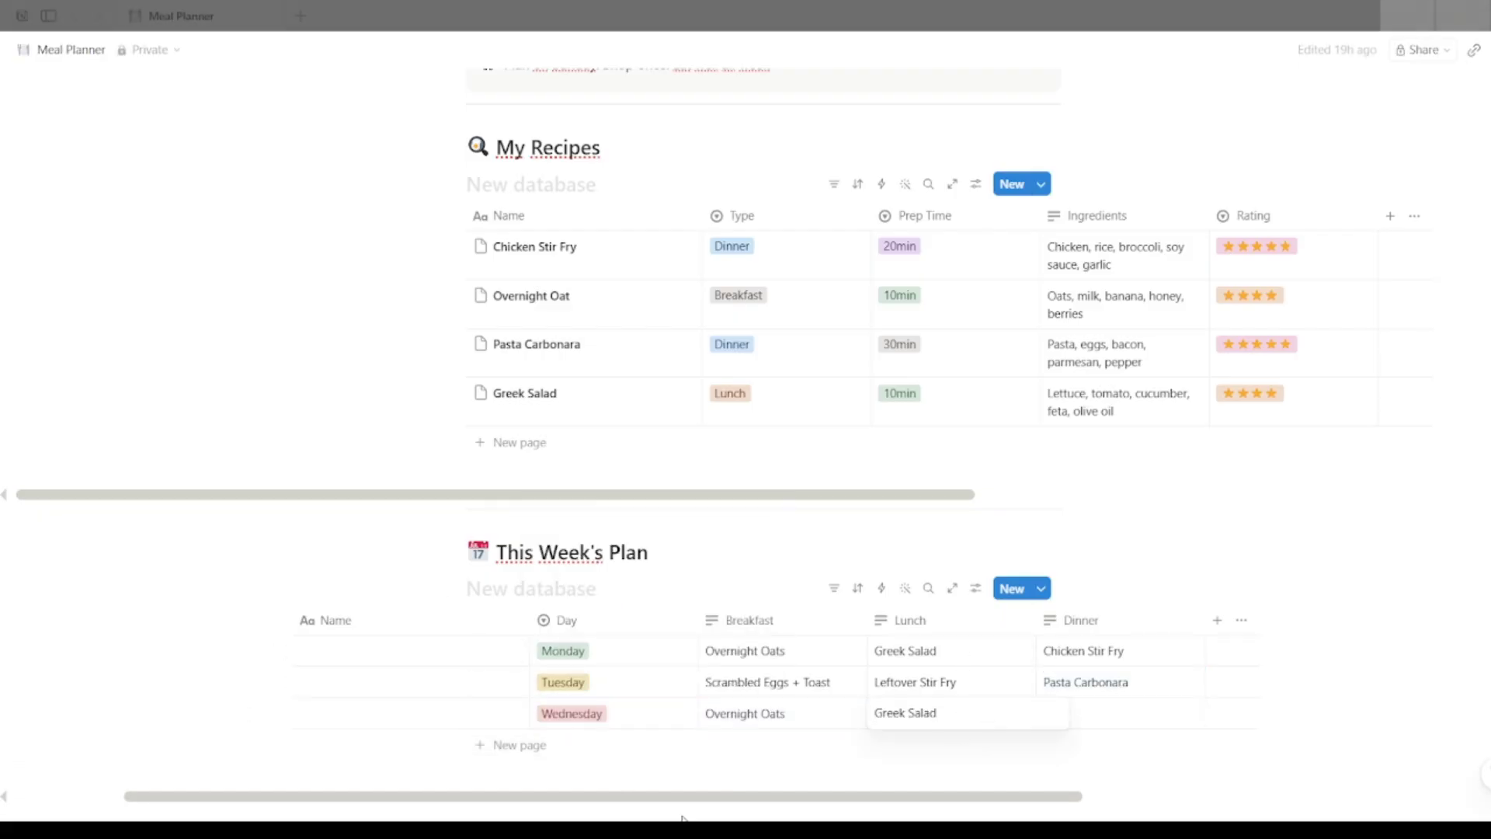
click(1108, 713)
text(Grilled Salmon + Rice)
Step: Add a Thursday row to the weekly plan with breakfast "Smoothie", lunch "Chicken Wrap" and dinner "Pasta Carbonara"
click(497, 745)
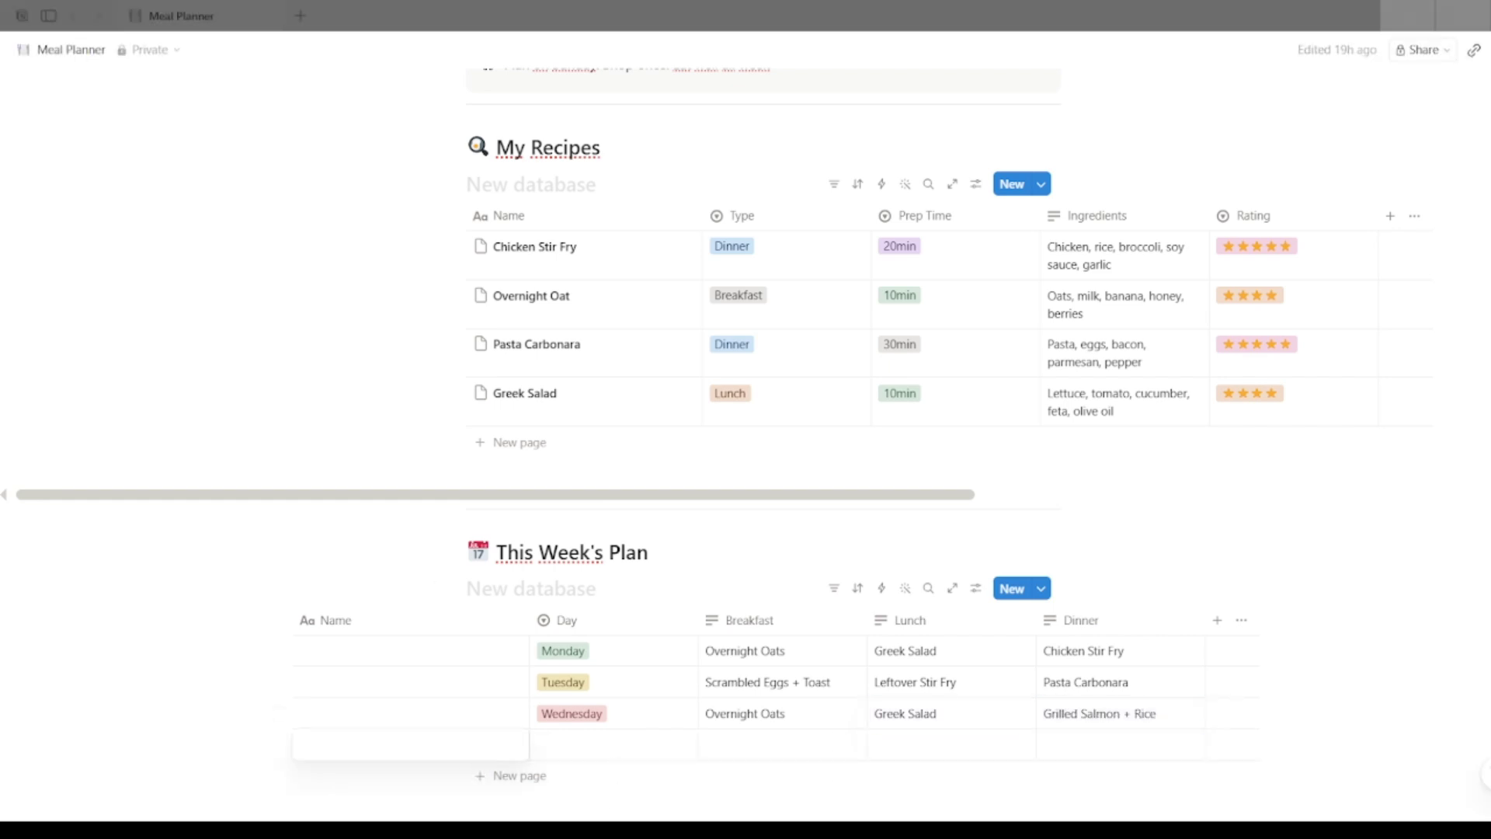
click(614, 744)
click(586, 639)
click(750, 744)
text(Smoothie)
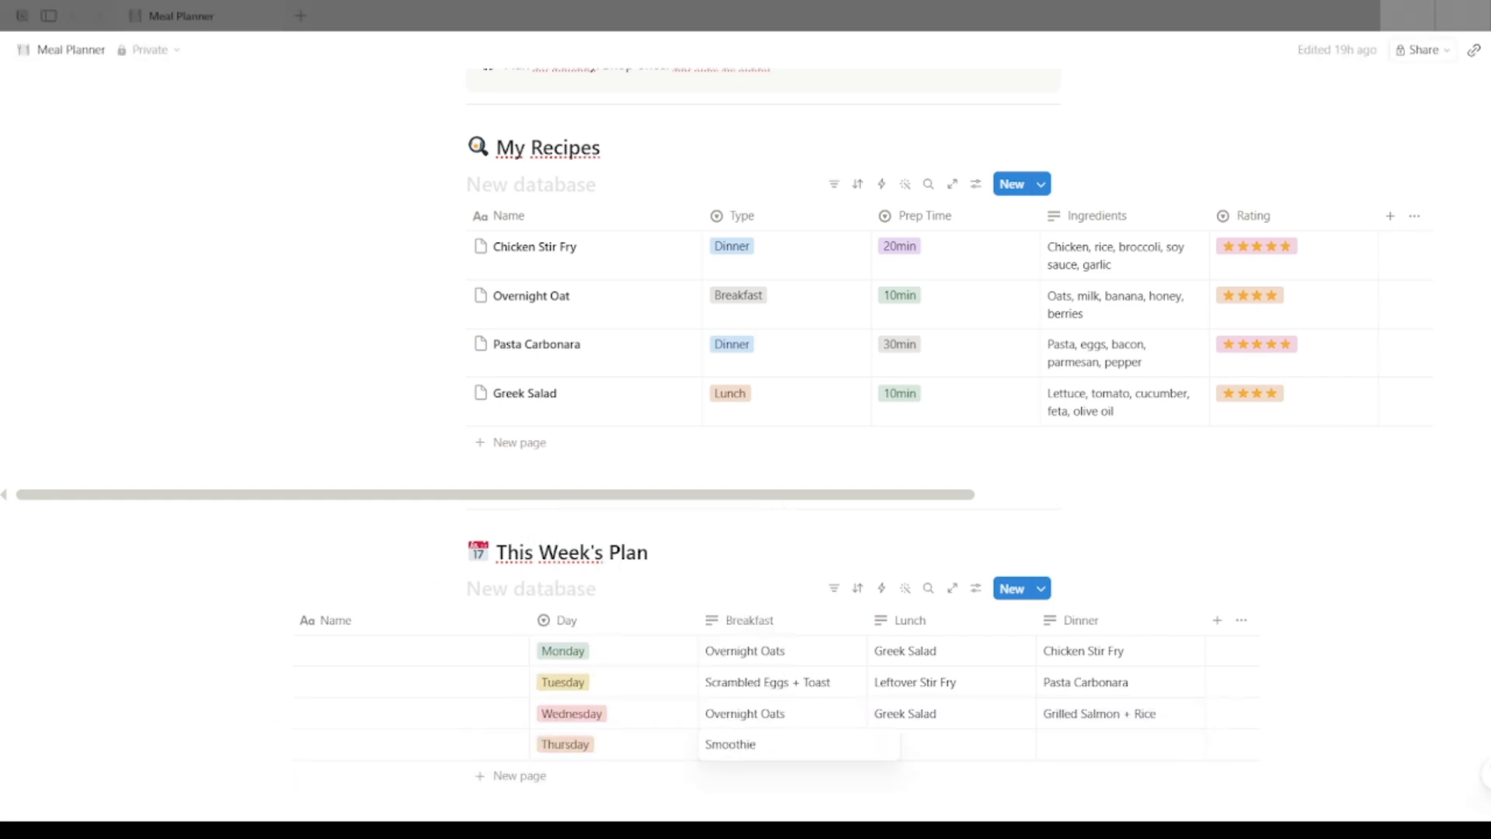
click(944, 747)
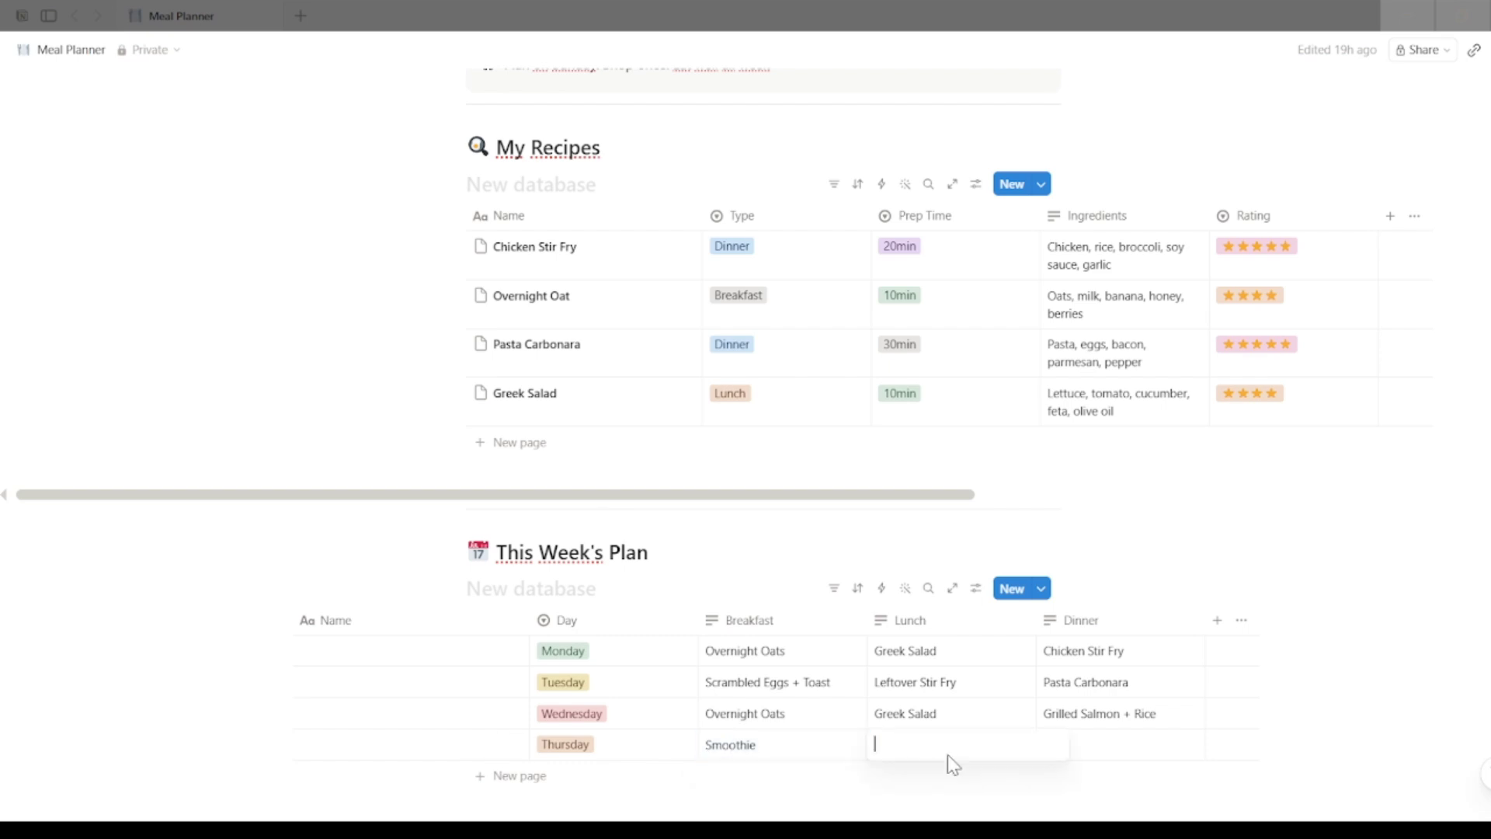
text(Chicken Wrap)
click(1118, 744)
text(Pasta Carbonara)
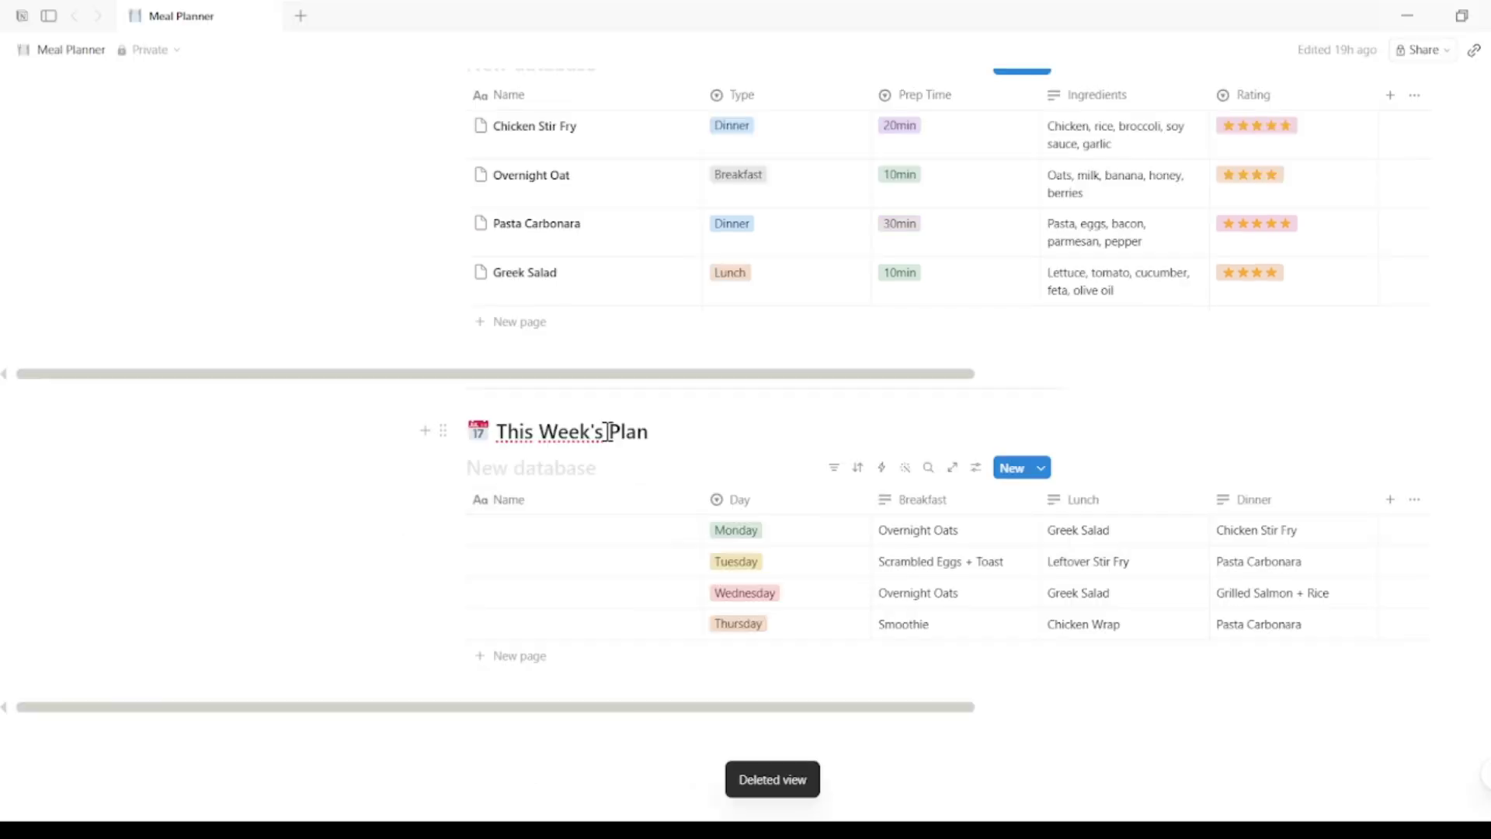
Step: Add a board view to the This Week's Plan database, entering the name "Weekly View" and grouping it by Day
click(609, 469)
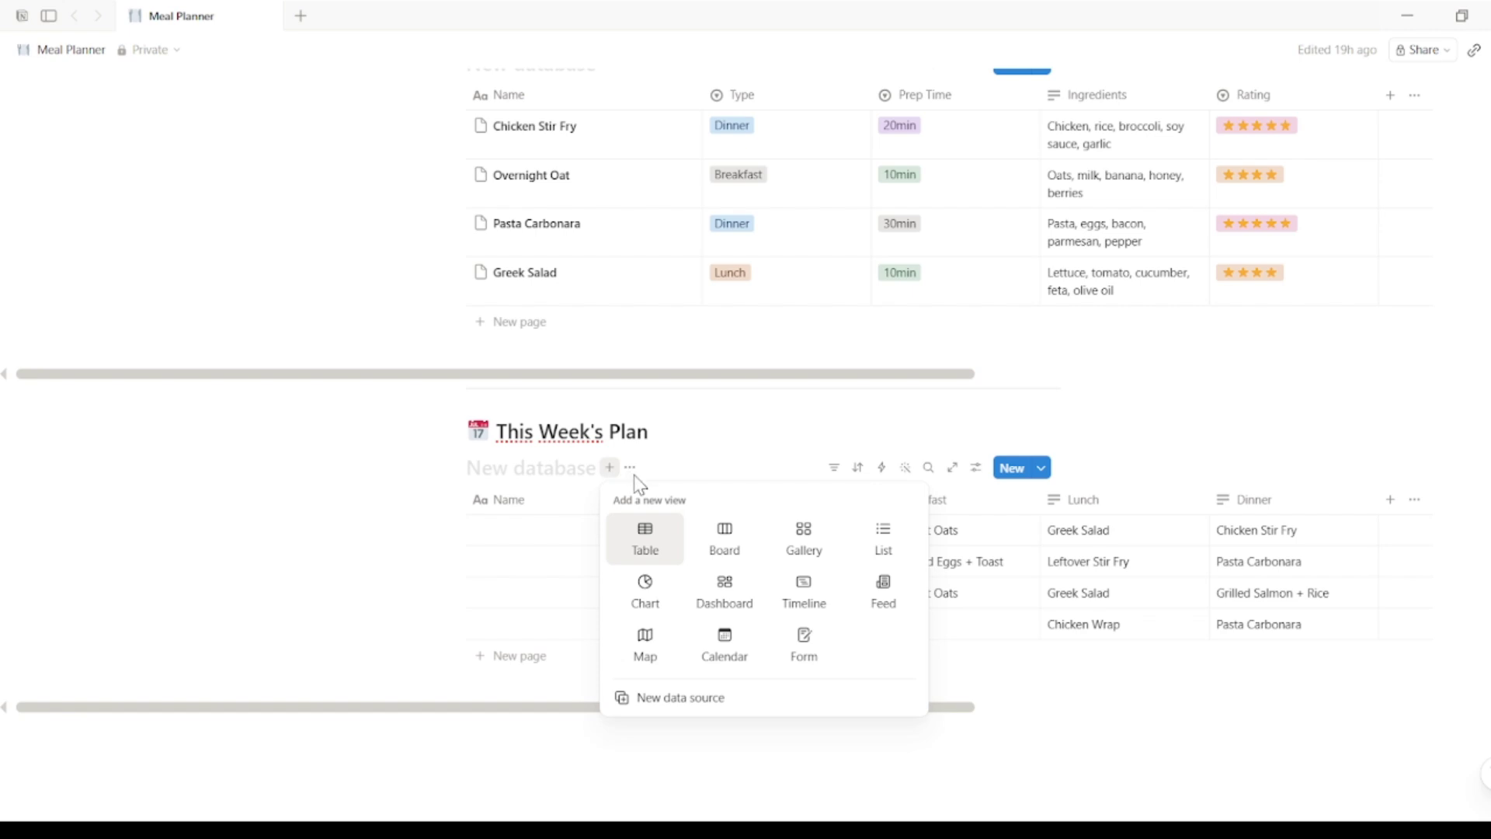
click(718, 539)
text(Weekly View)
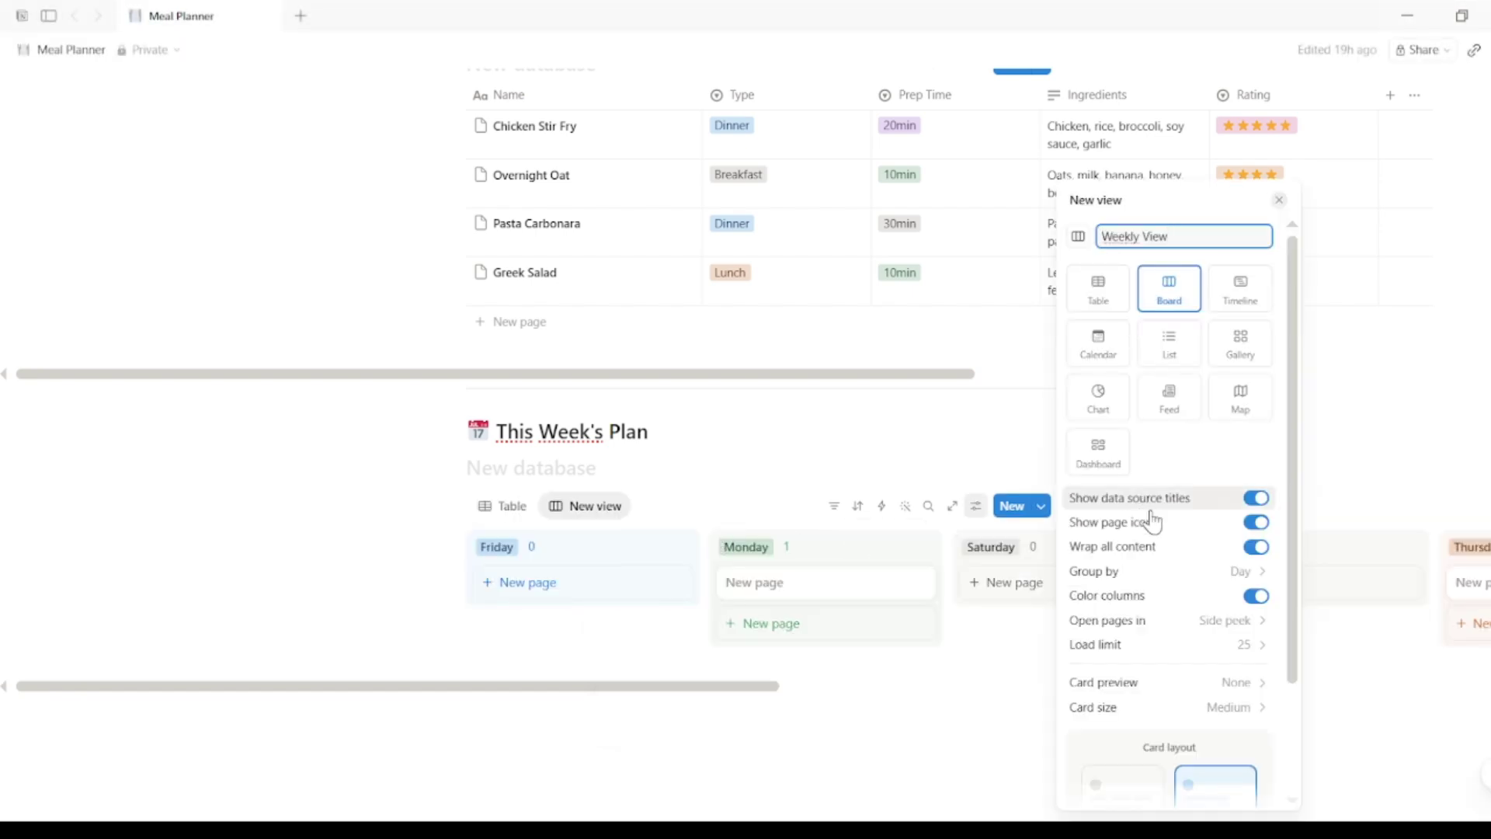
click(1188, 571)
click(1074, 677)
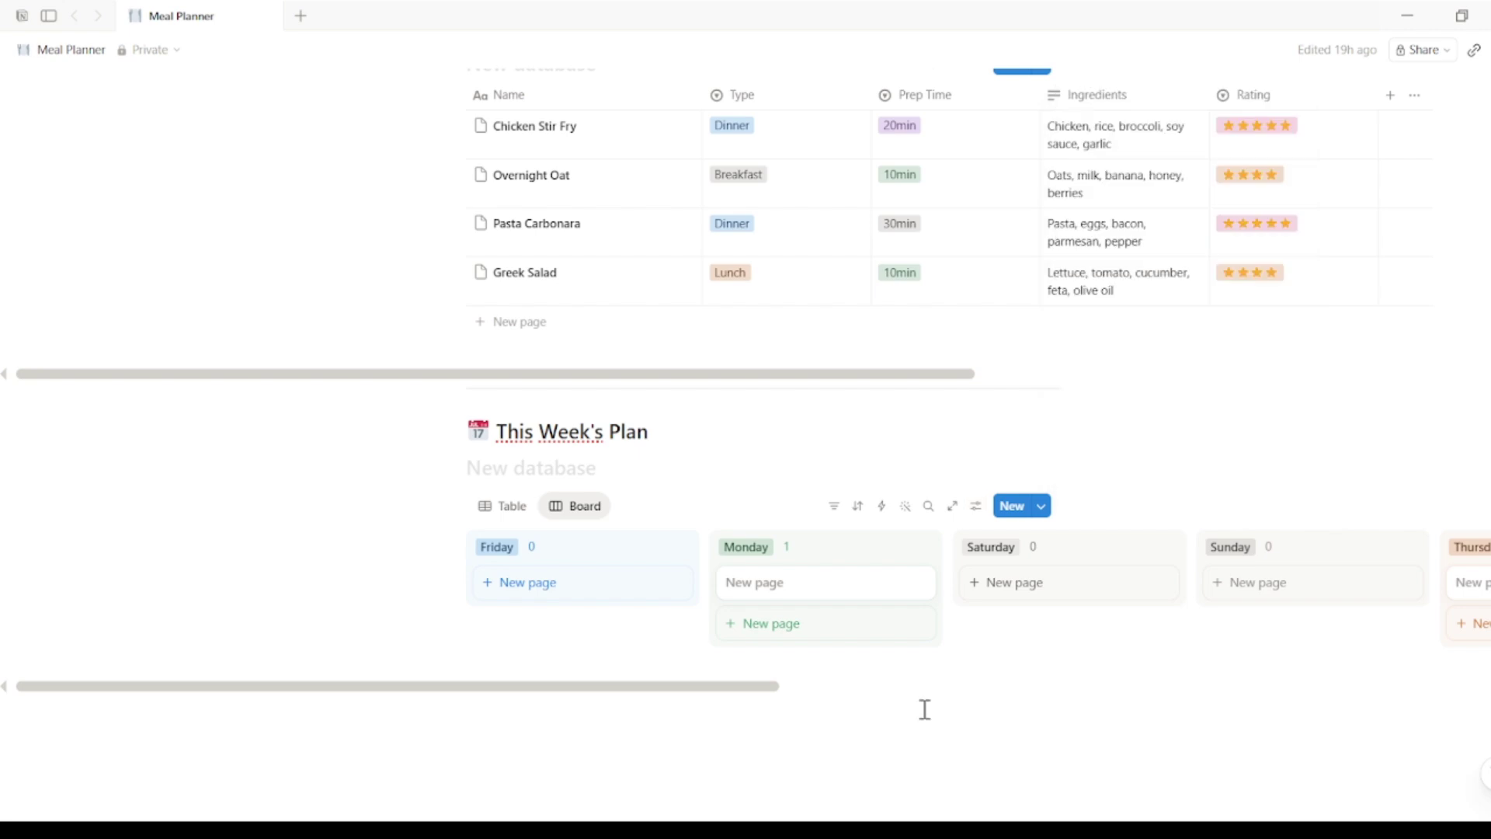
drag(759, 692, 905, 721)
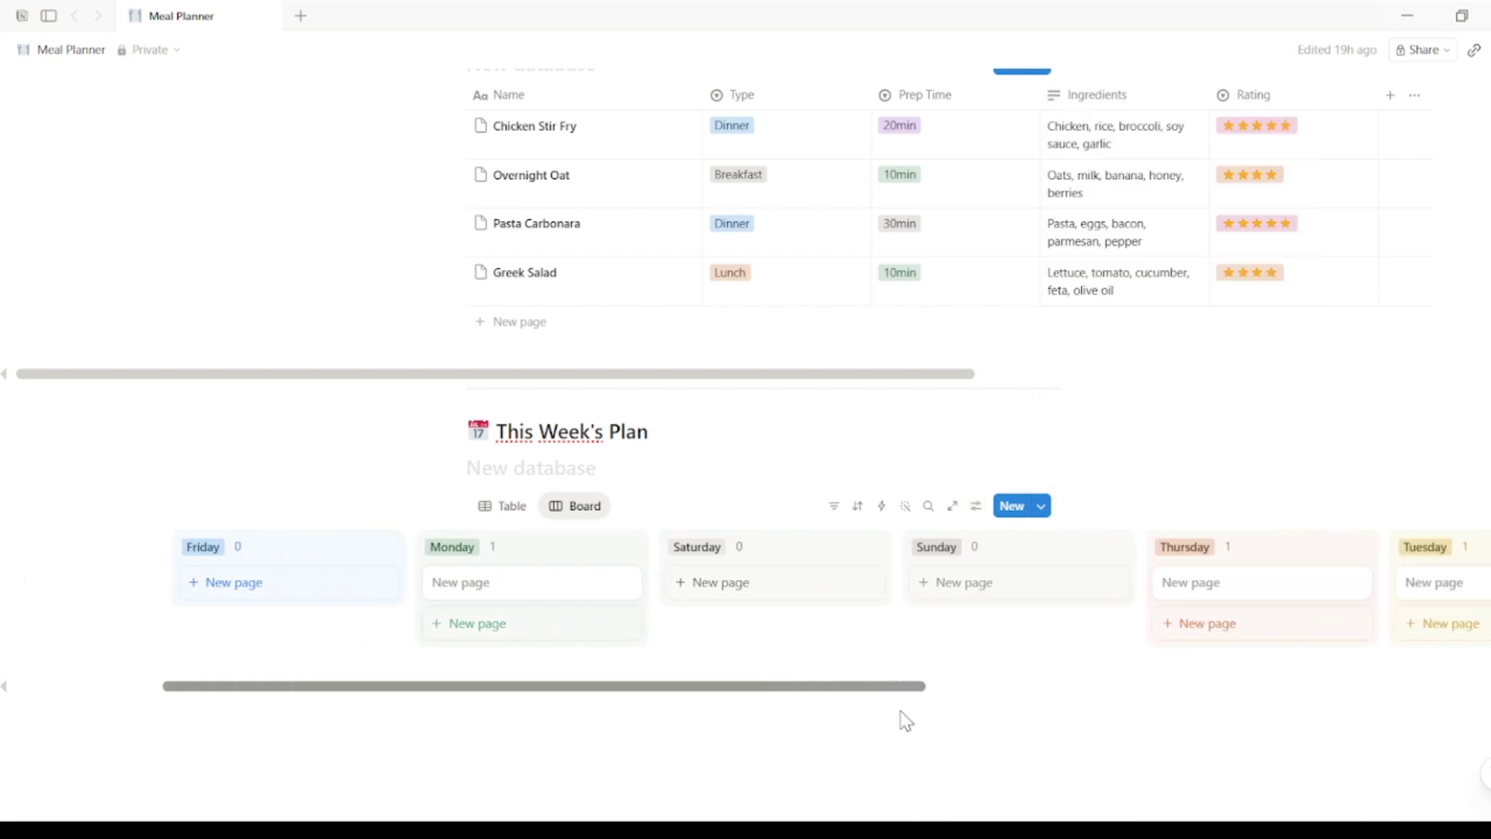
Step: Rename the board view of This Week's Plan to "Weekly View"
click(579, 506)
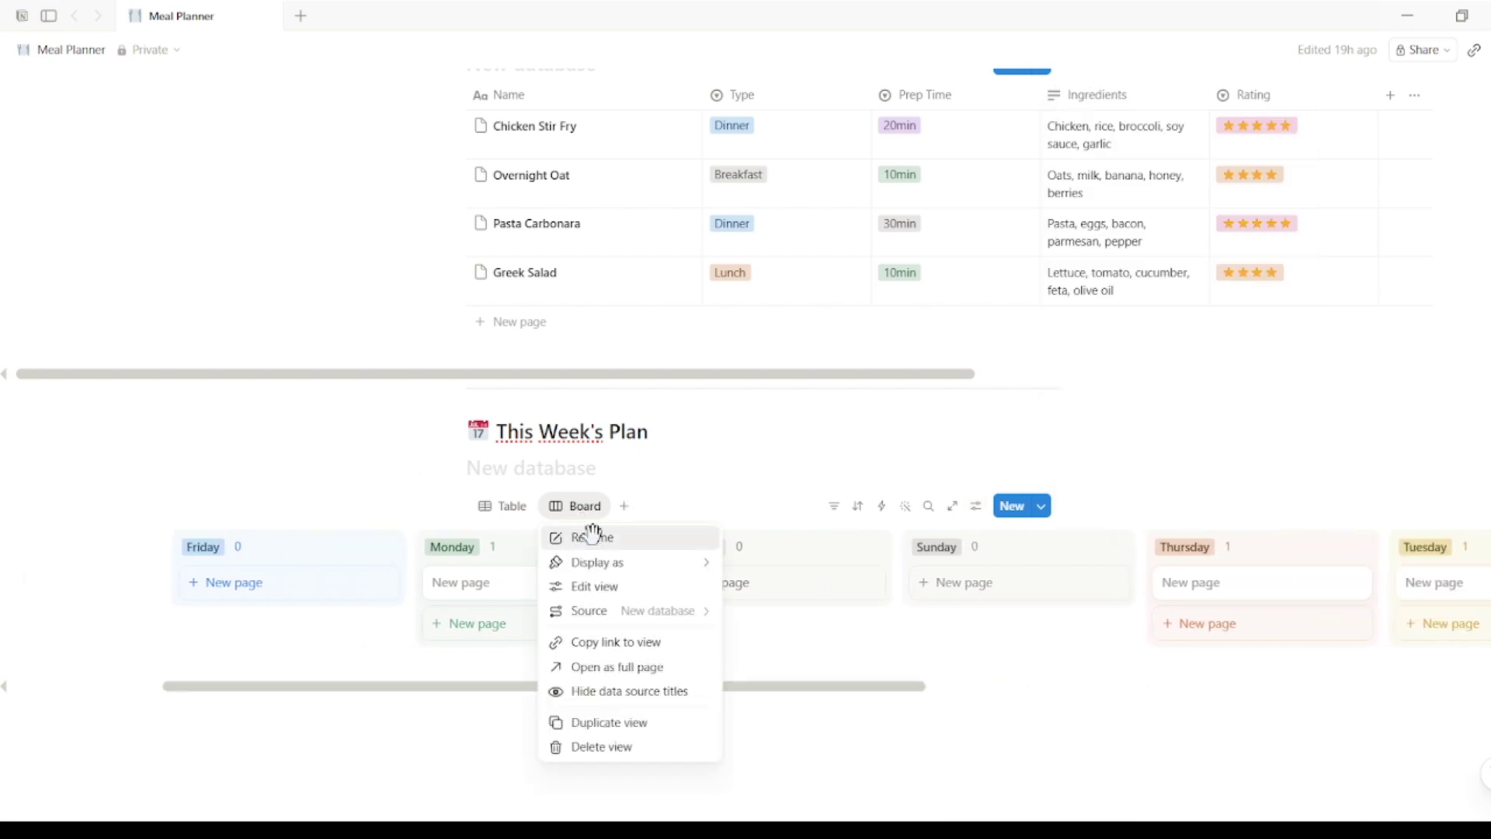
click(593, 535)
text(Weekly View)
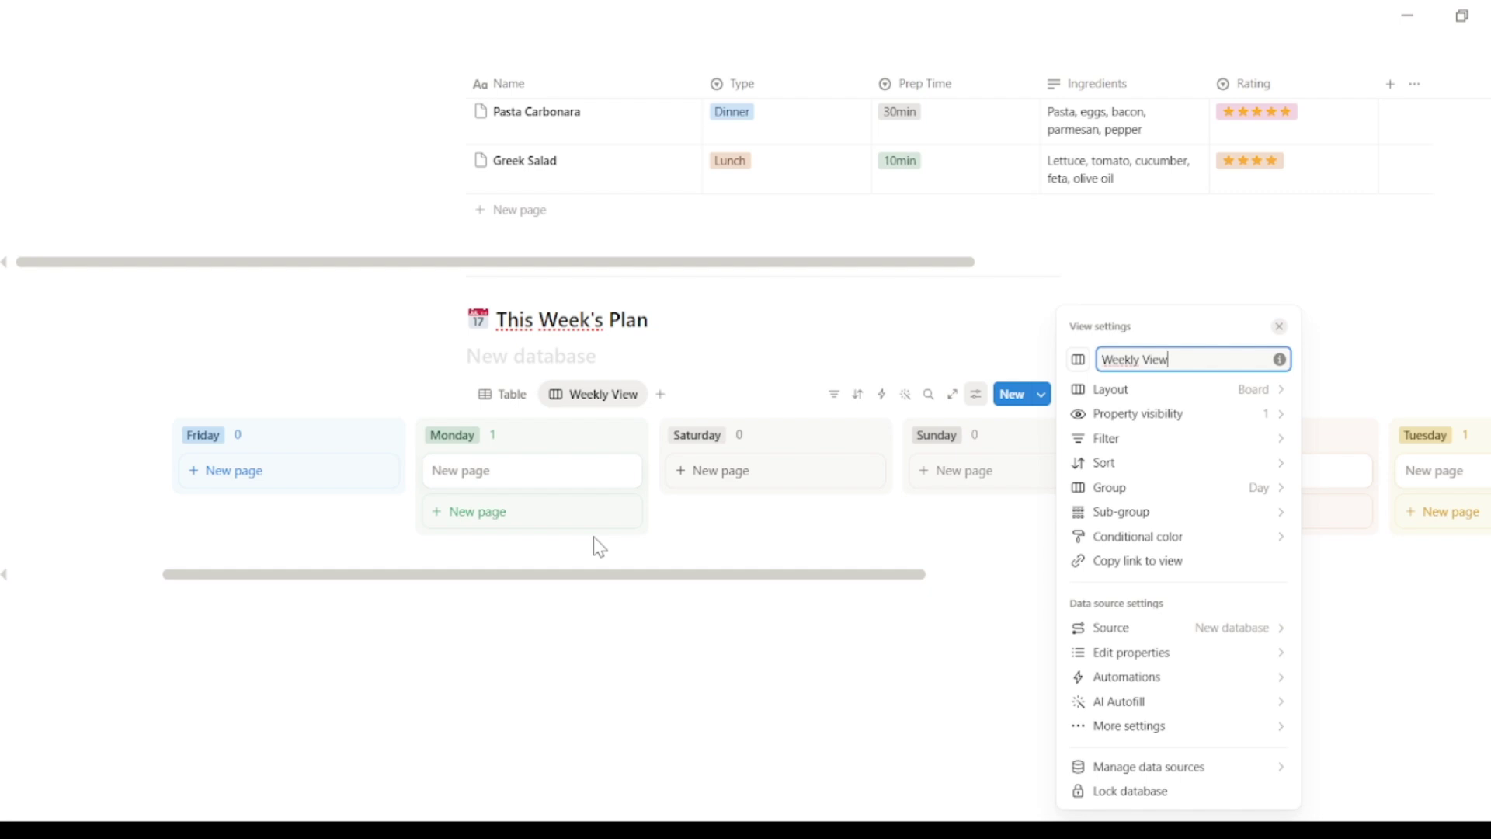
key(Escape)
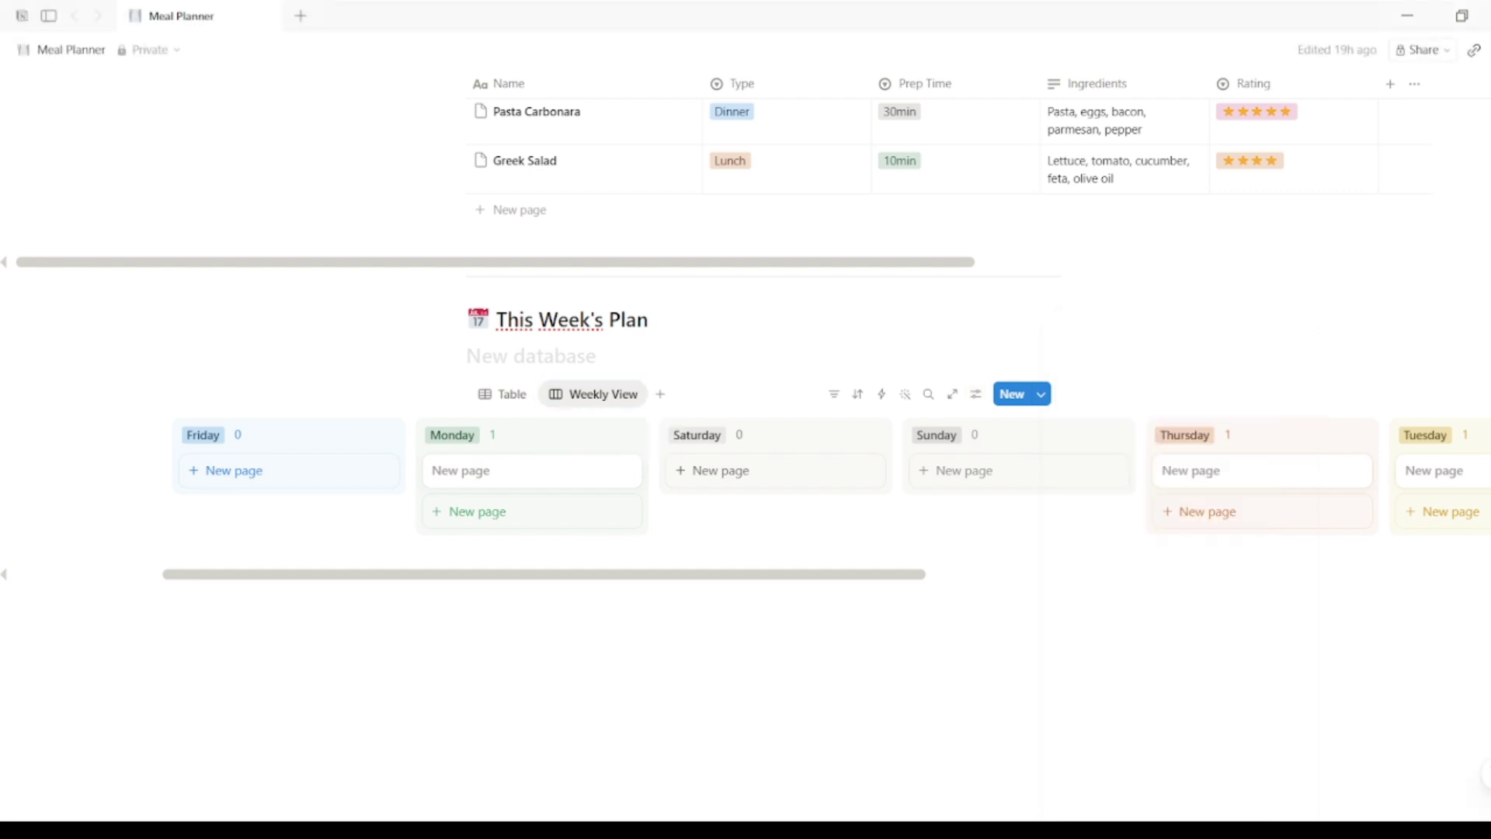
Step: Add a divider below the This Week's Plan board, followed by the heading "🛒 Grocery List"
click(566, 622)
text(/div)
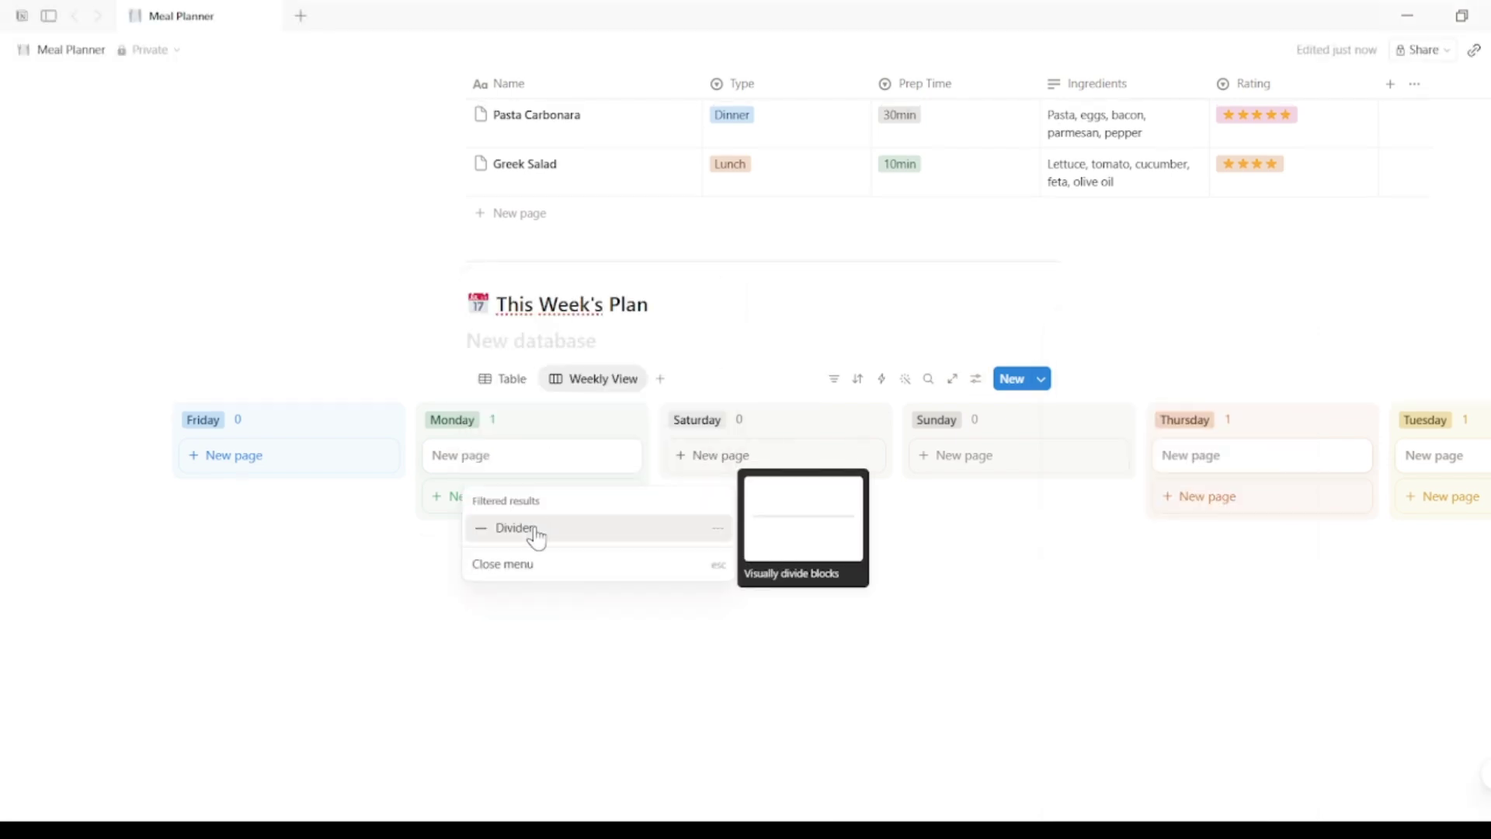
click(532, 528)
text(/)
click(532, 528)
text(🛒 Grocery List)
key(Return)
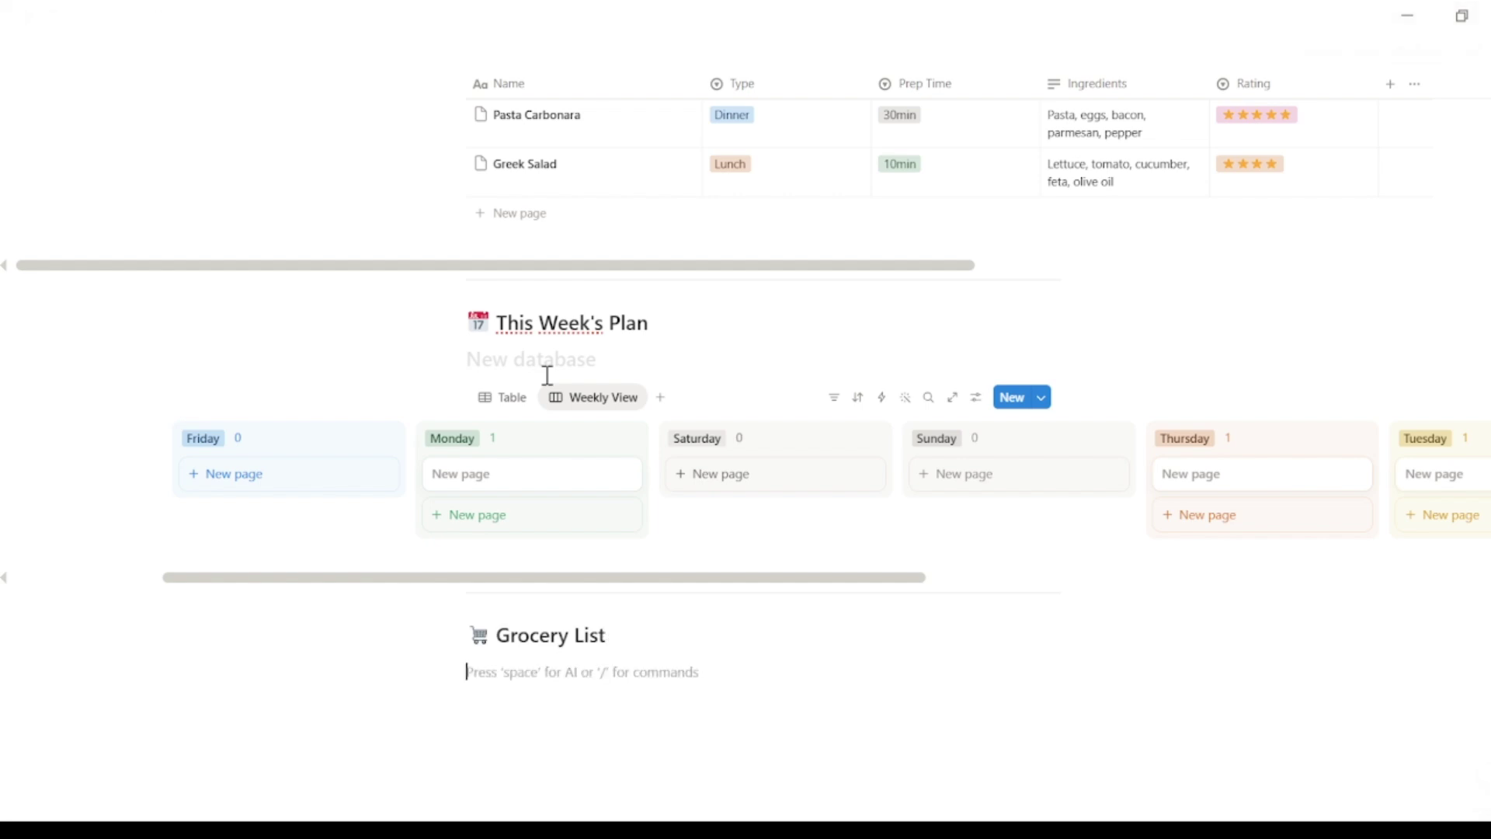
Step: Start a to-do list under the Grocery List heading with the items "Chicken breast (2 packs)", "Rice" and "Brocoli"
text(/to)
click(547, 379)
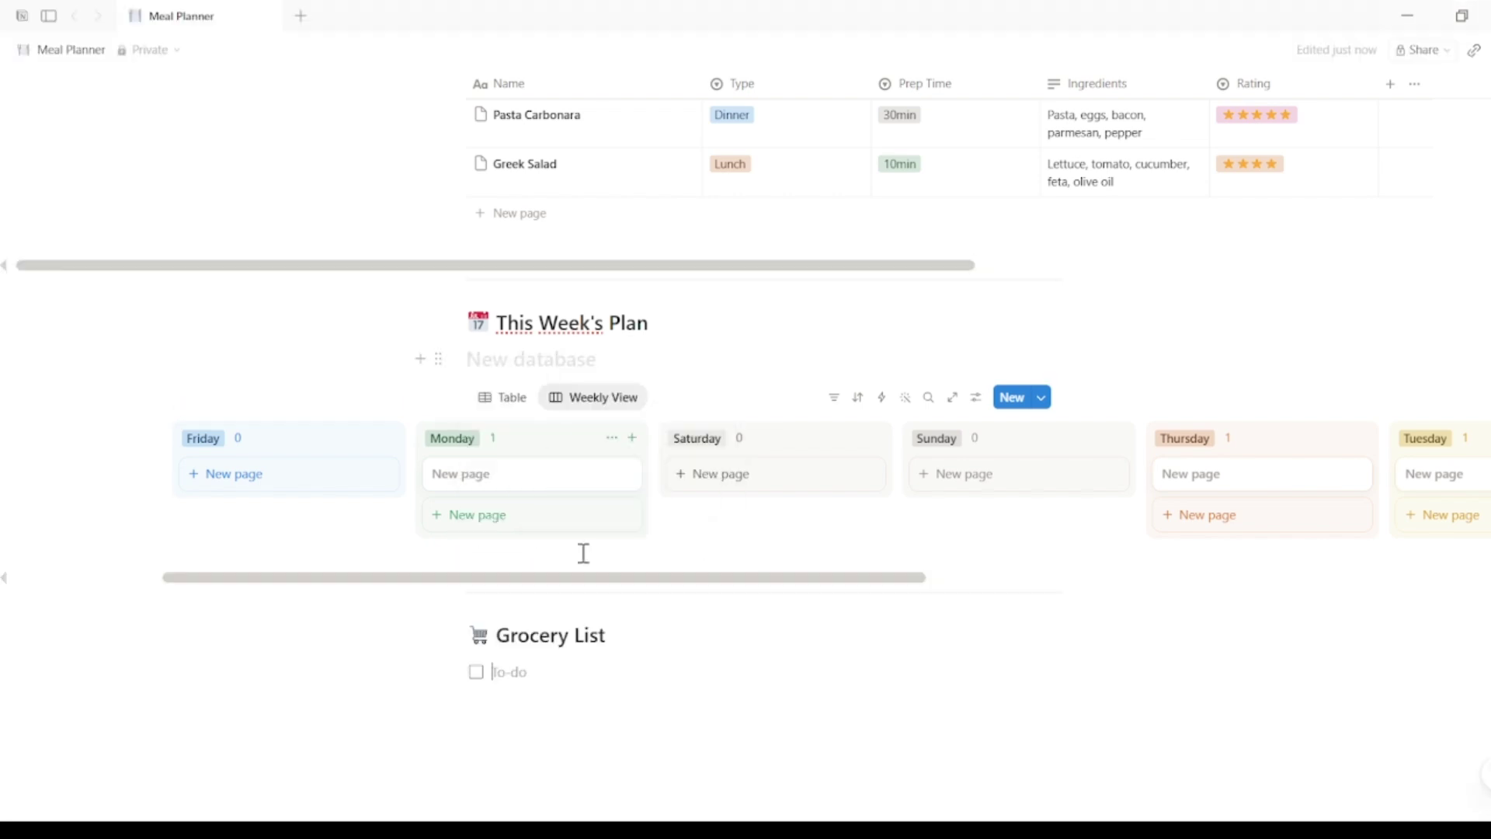
scroll(582, 549, down, 2)
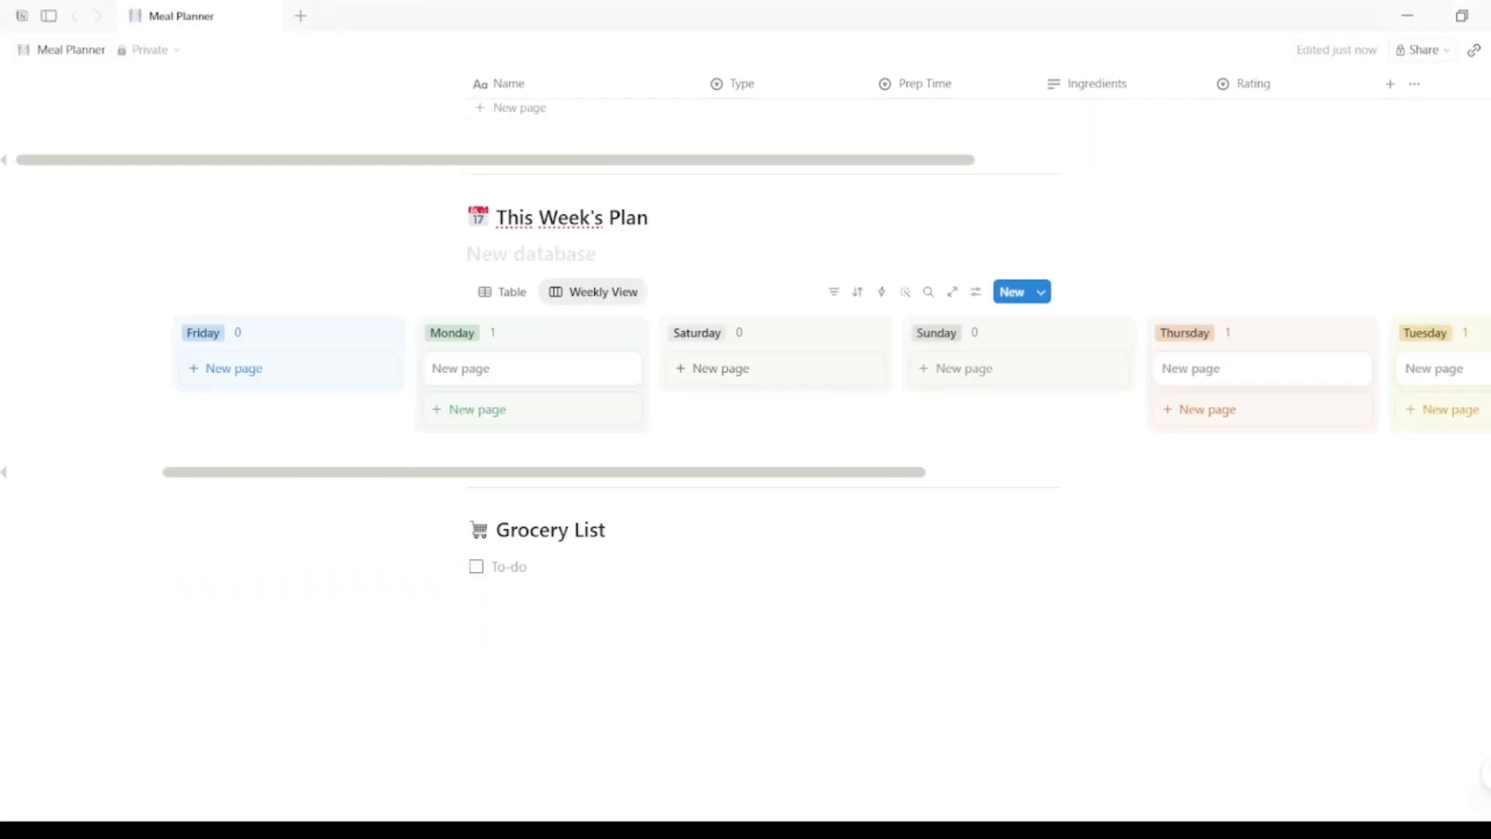
text(Chicken breast (2 packs))
key(Return)
text(Rice)
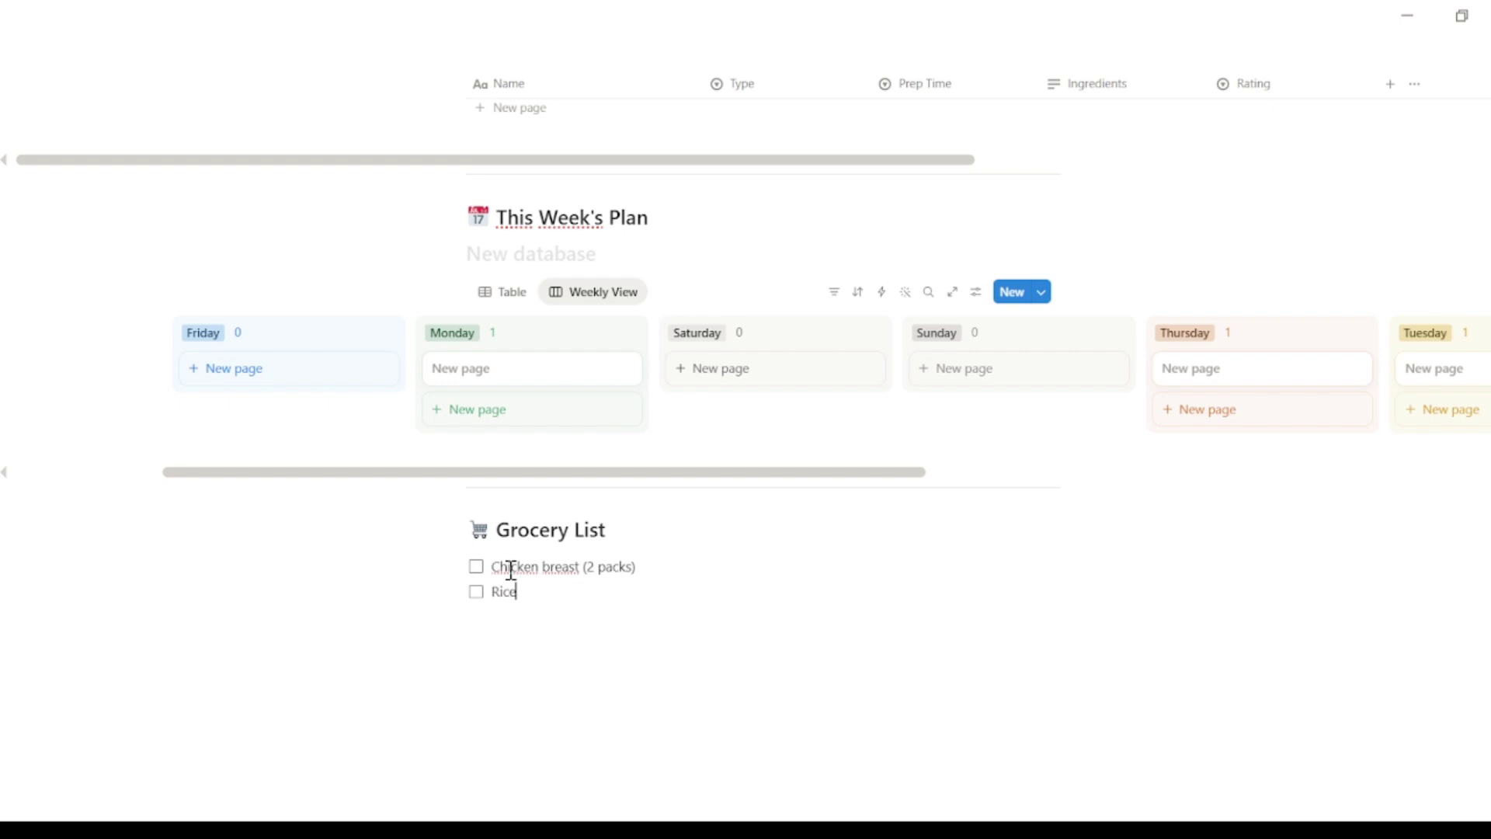
key(Return)
text(Brocoli)
key(Return)
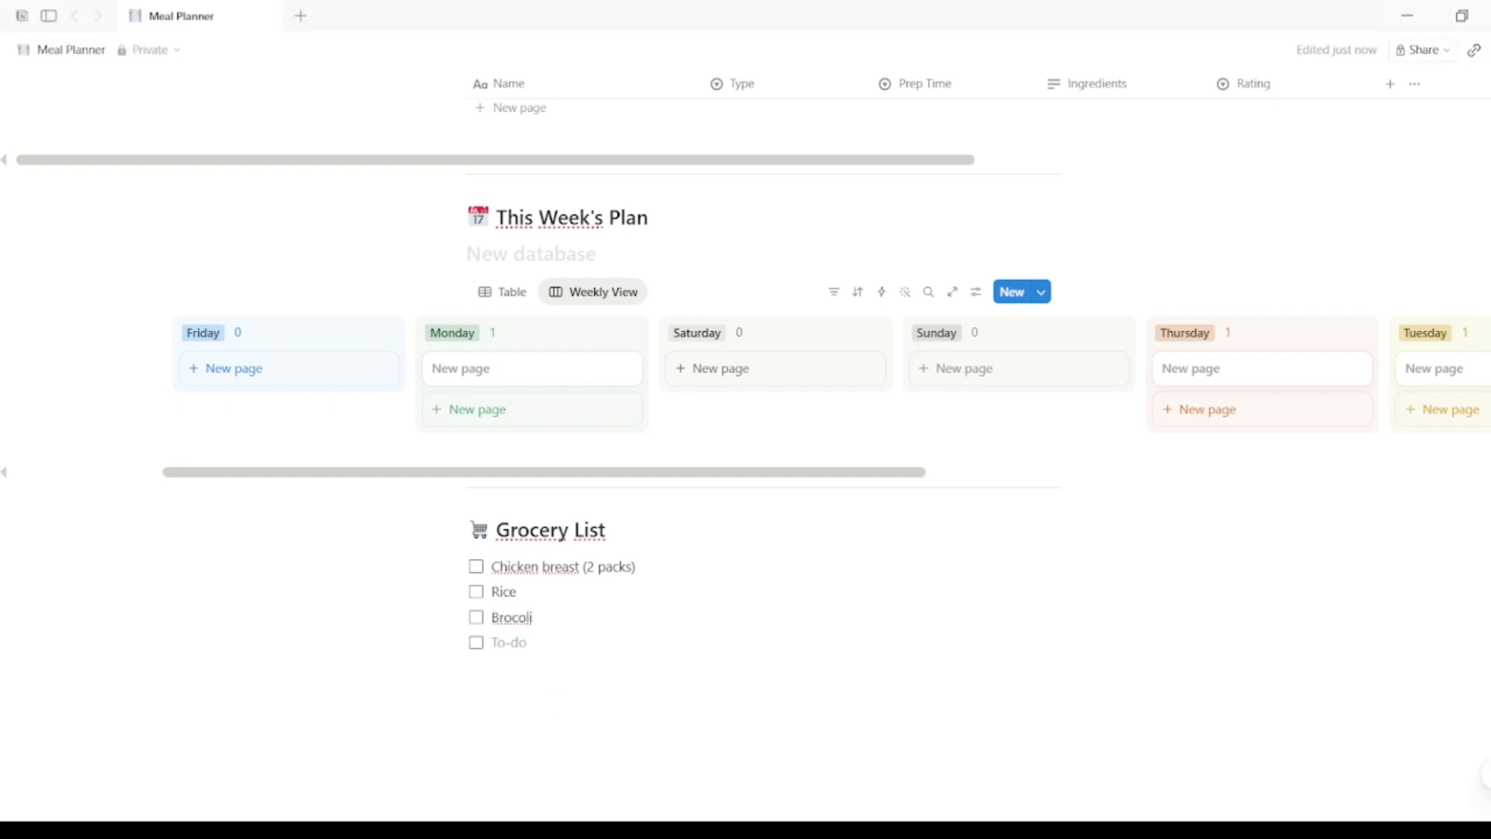
Step: Add the to-do items "Oats", "Milk" and "Banana" to the grocery list
text(Oats)
key(Return)
text(Milk)
key(Return)
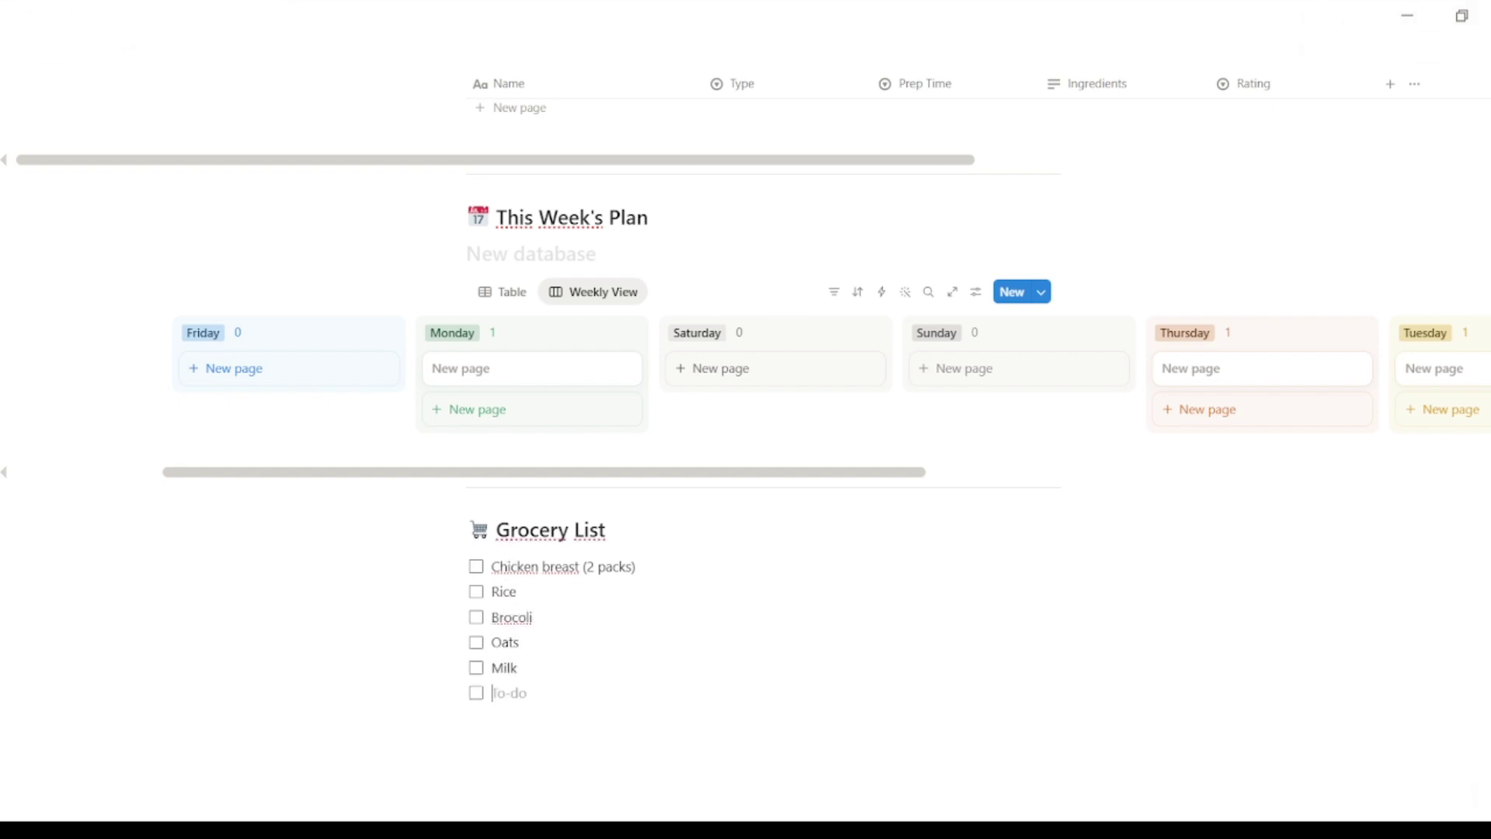
text(Banana)
key(Return)
Step: Add the to-do items "Pasta", "Eggs" and "Bacon" to the grocery list
text(PAst)
key(Return)
text(Eggs)
key(Return)
text(Bacon)
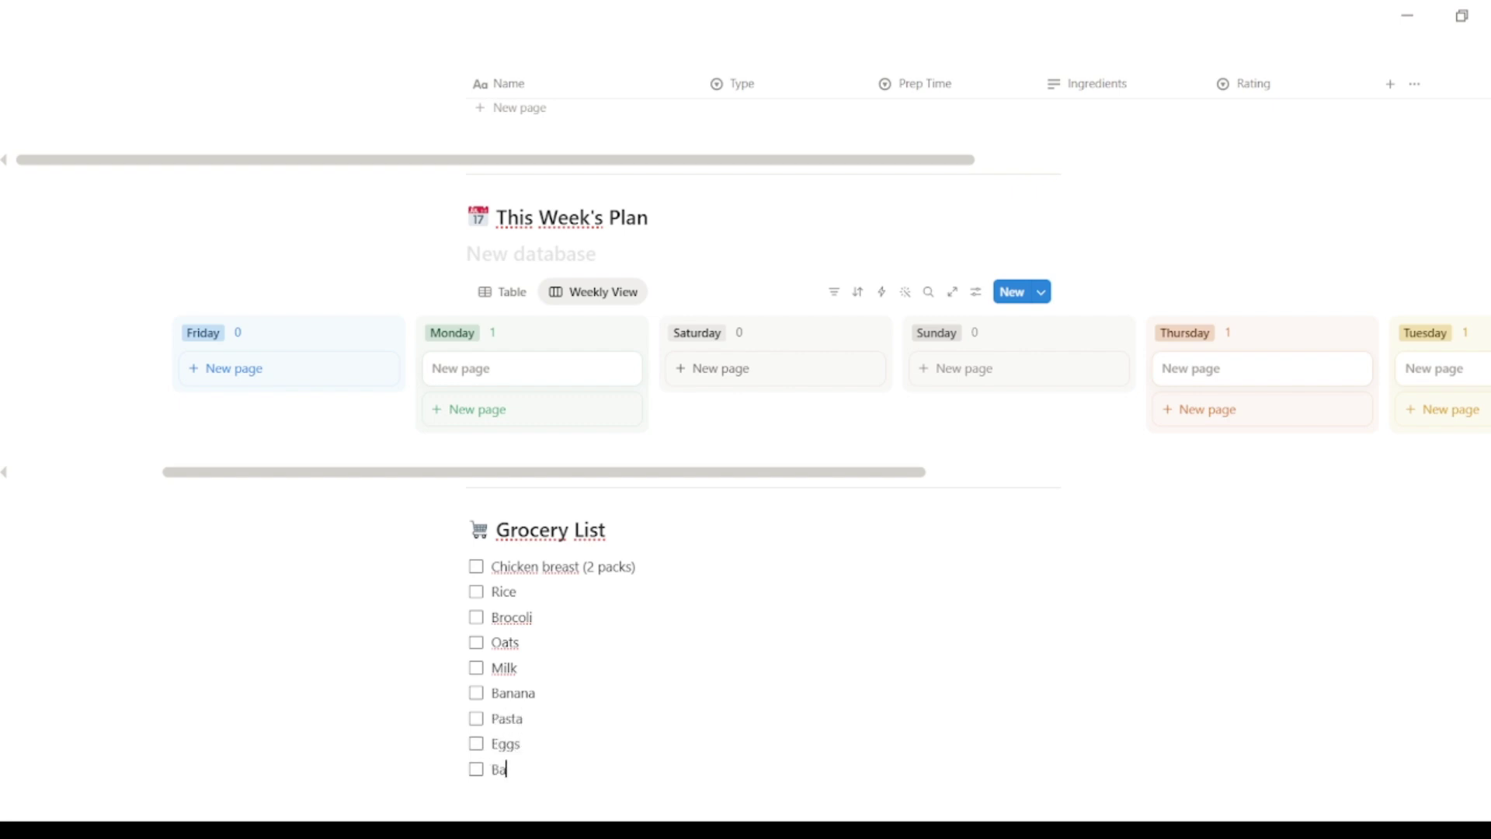
key(Return)
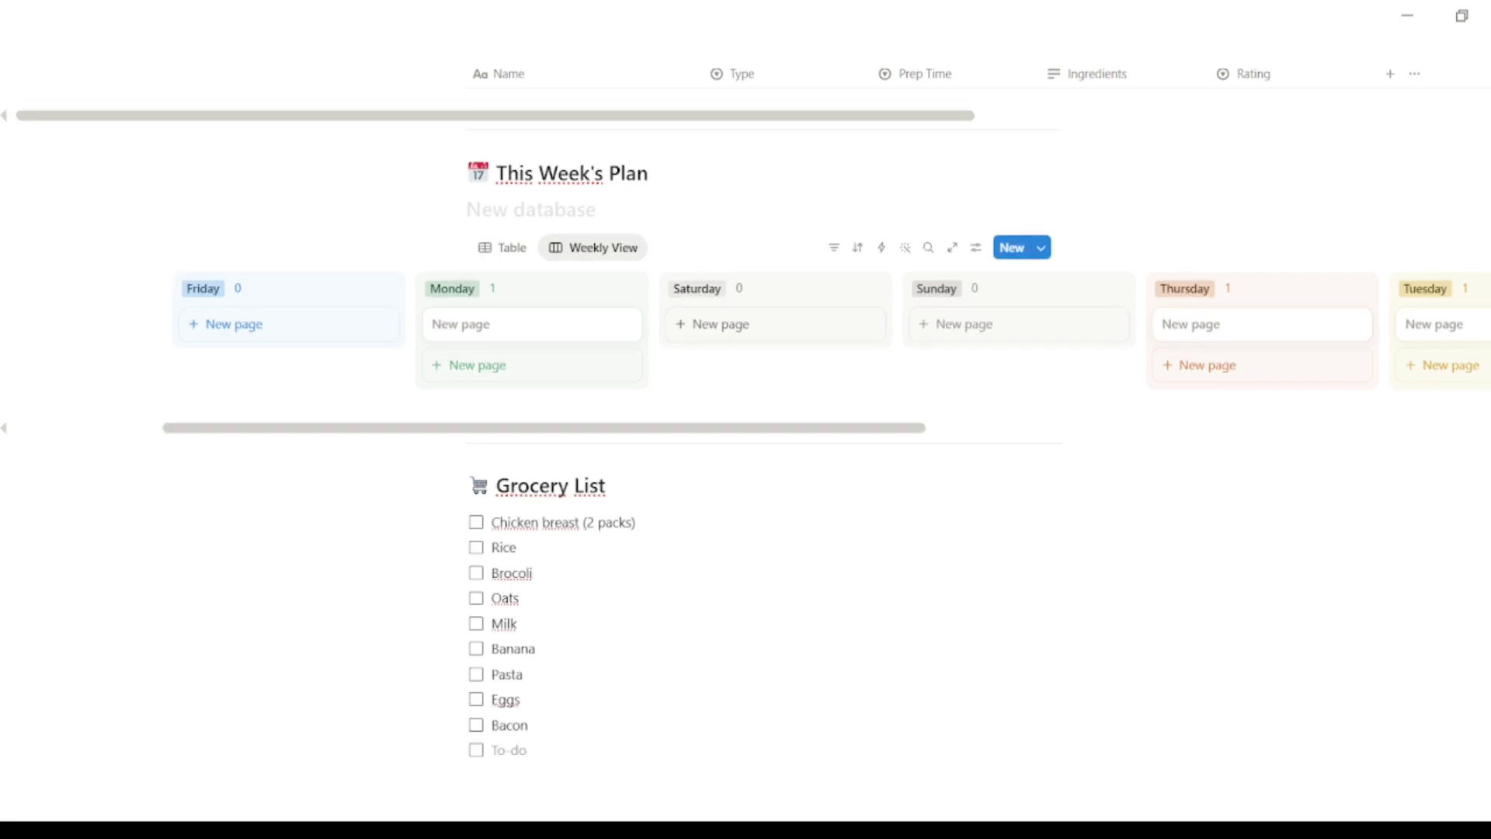
Step: Add the to-do items "Parmesan", "Lettuce" and "Feta Cheese" to the grocery list
text(Parmesan)
key(Return)
text(Lettuce)
key(Return)
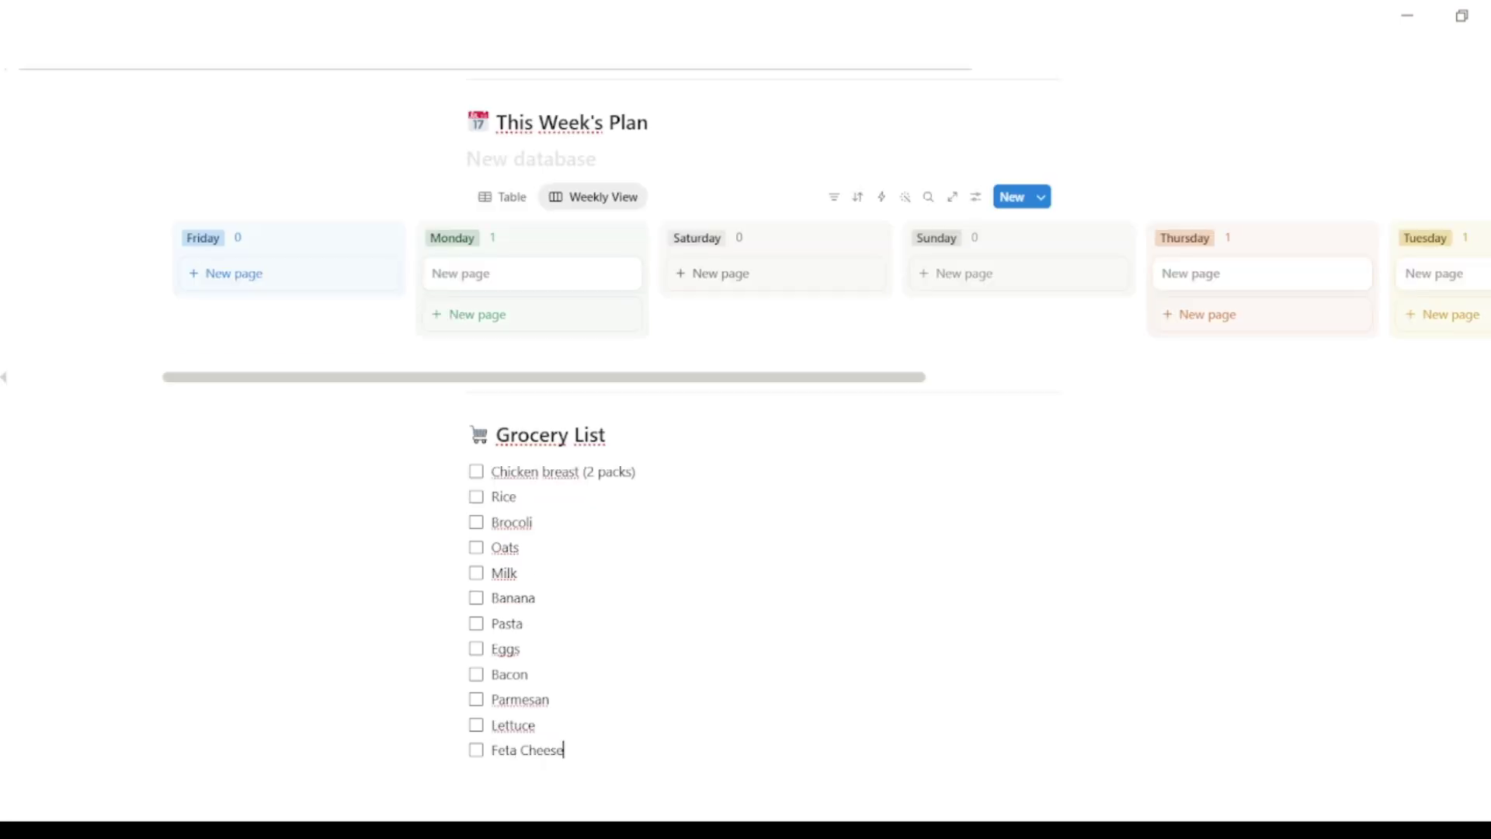
key(Return)
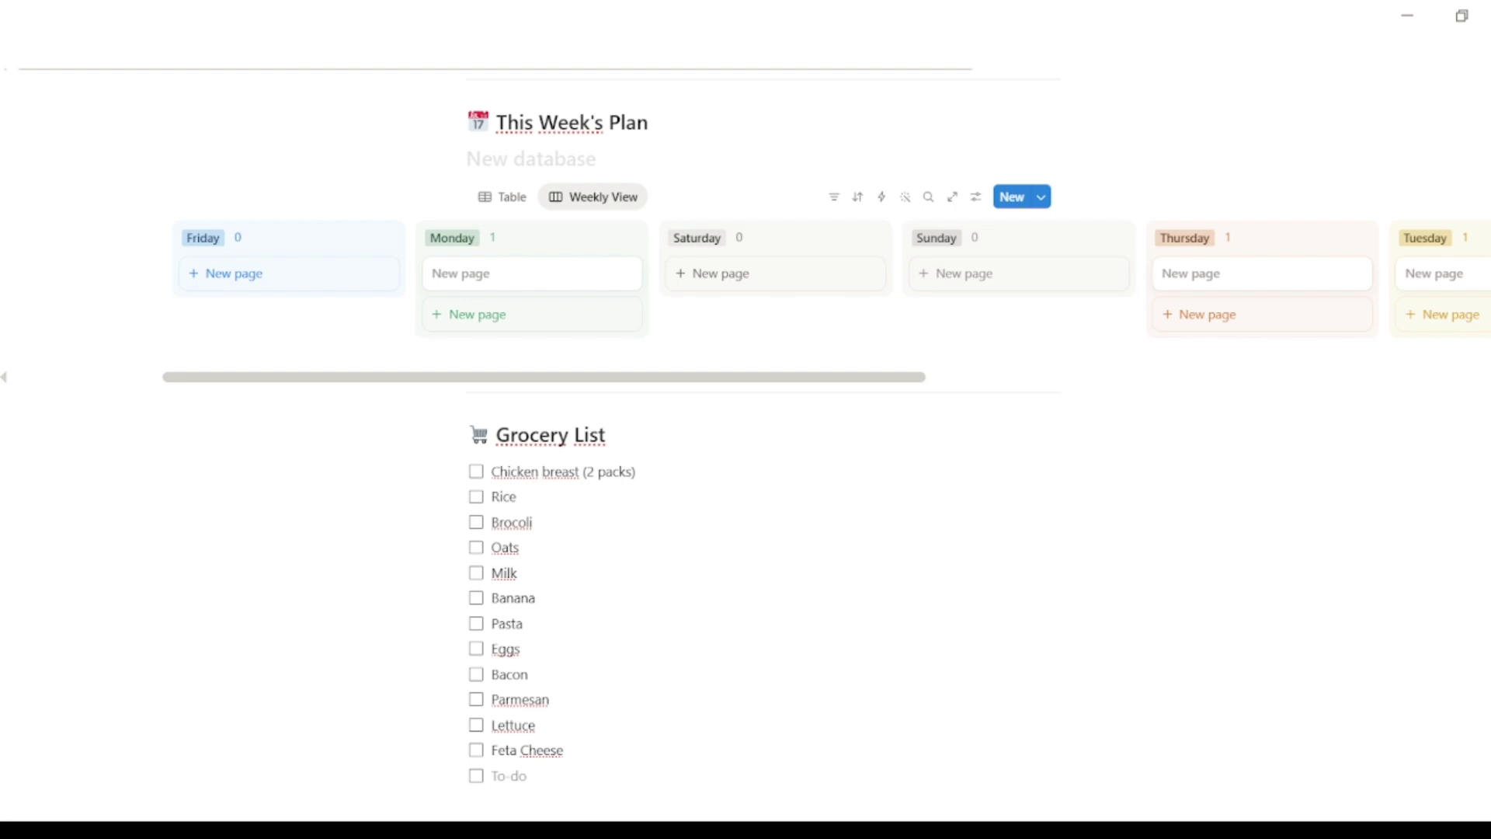
Step: Mark Rice, Brocoli, Oats and Milk as done in the grocery list
click(476, 496)
click(477, 522)
click(476, 547)
click(476, 572)
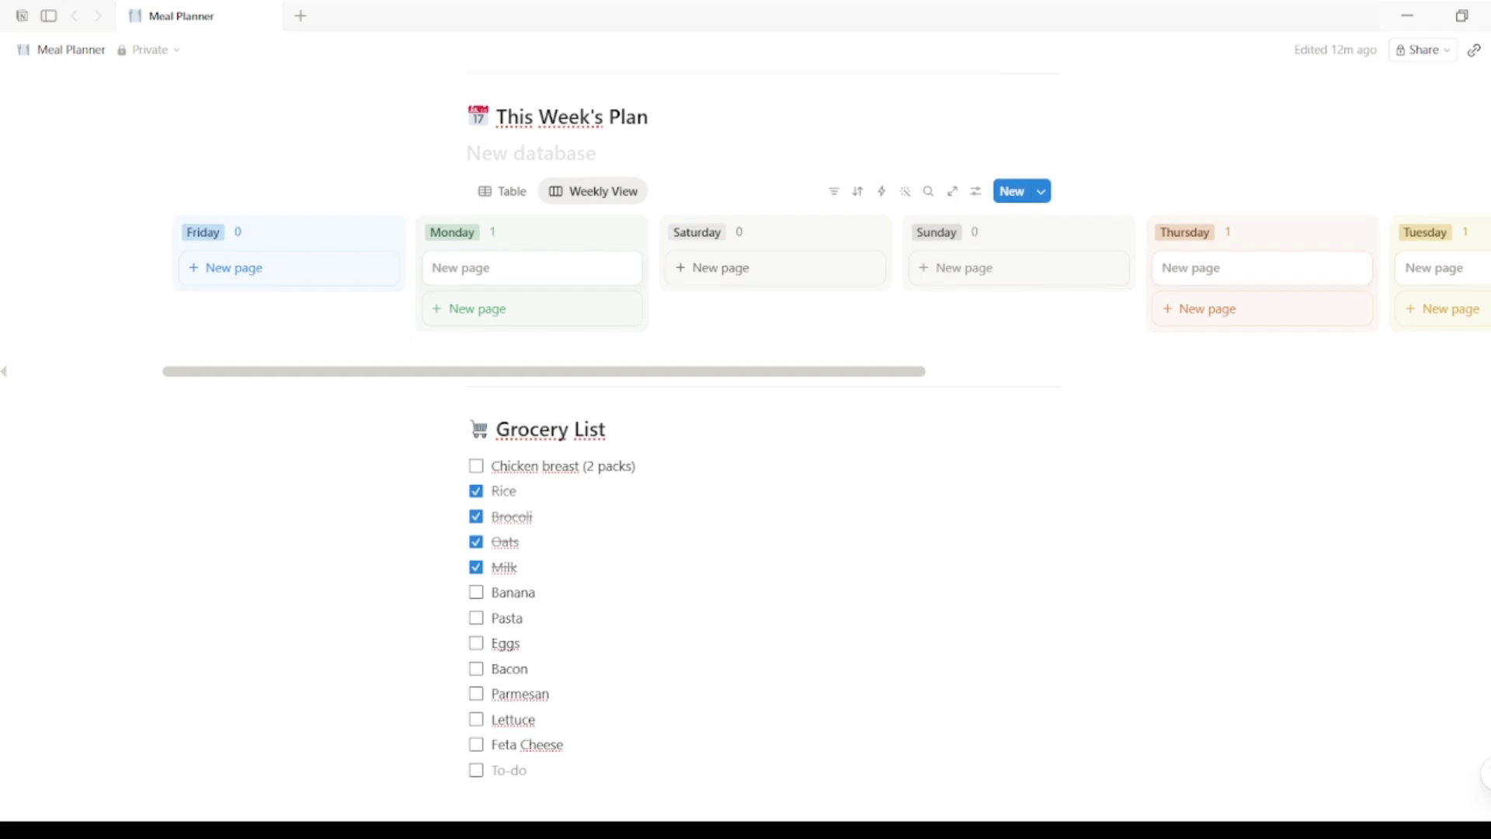
Step: Review the whole Meal Planner page, including the recipes table, the weekly board and the grocery list
scroll(745, 419, down, 2)
scroll(745, 419, up, 5)
scroll(746, 420, up, 6)
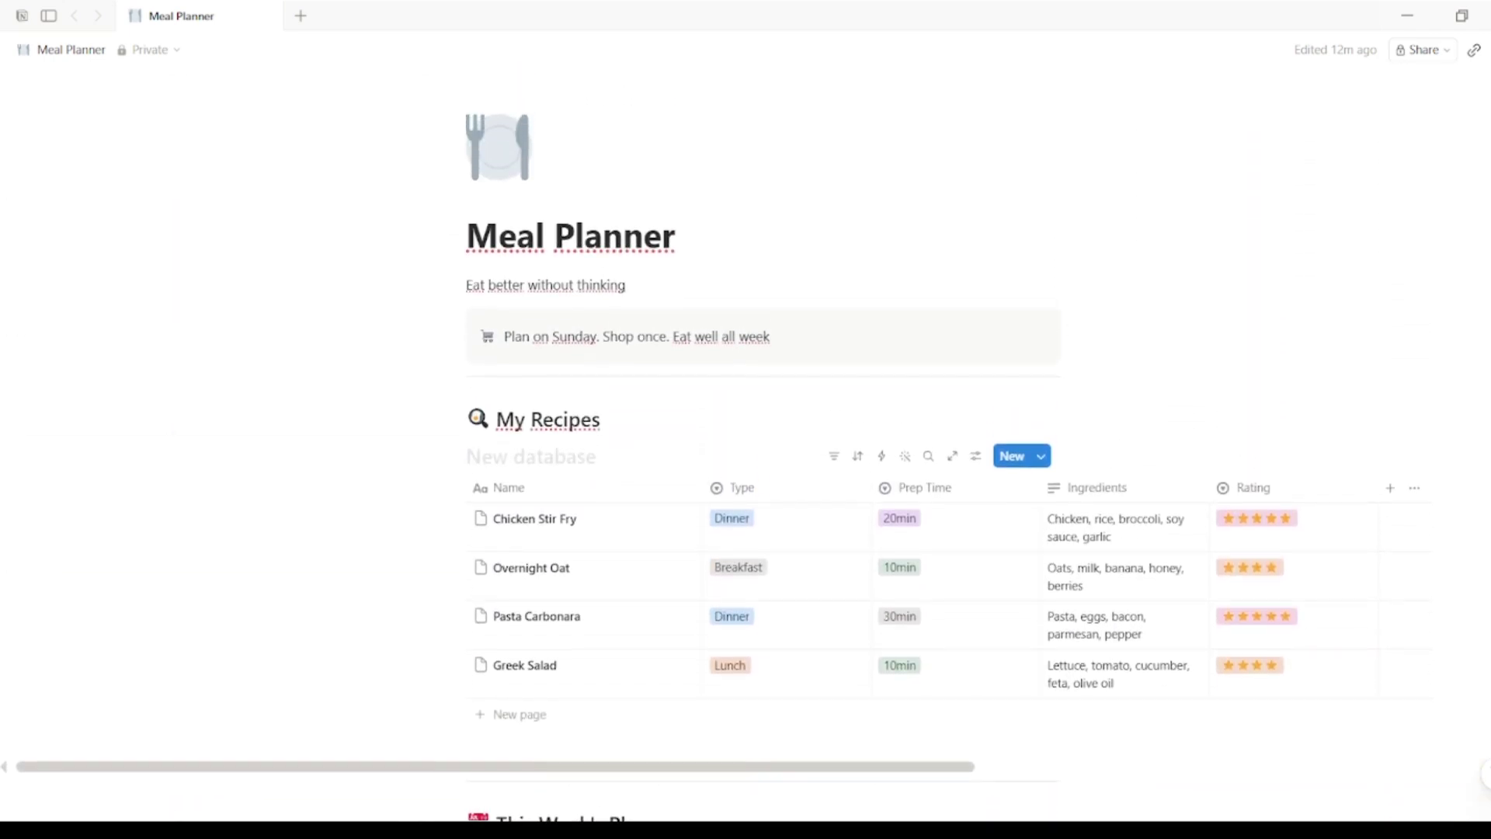
scroll(746, 420, down, 7)
scroll(745, 419, down, 3)
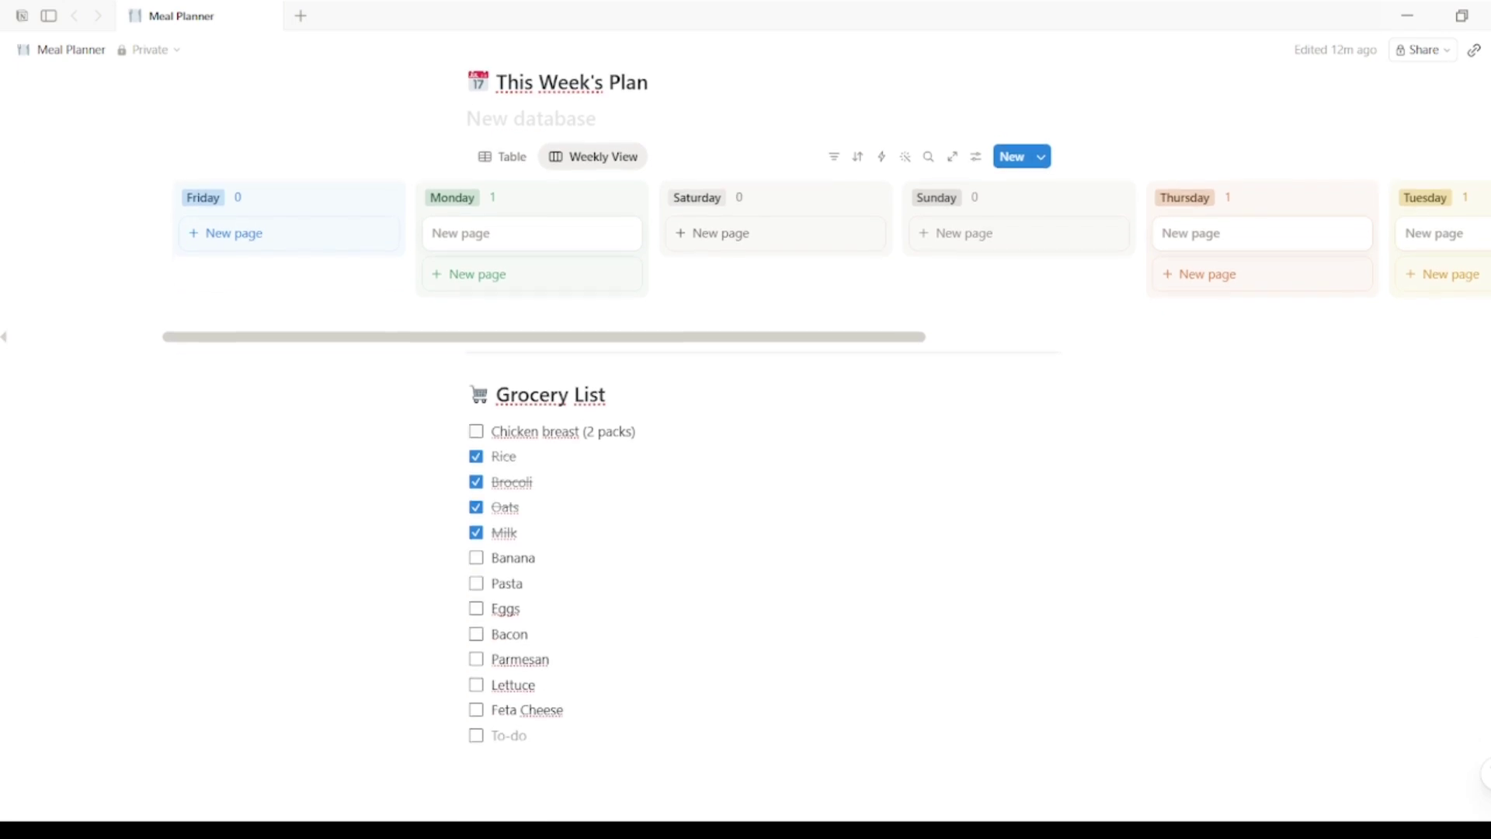
scroll(745, 419, up, 4)
scroll(746, 419, up, 2)
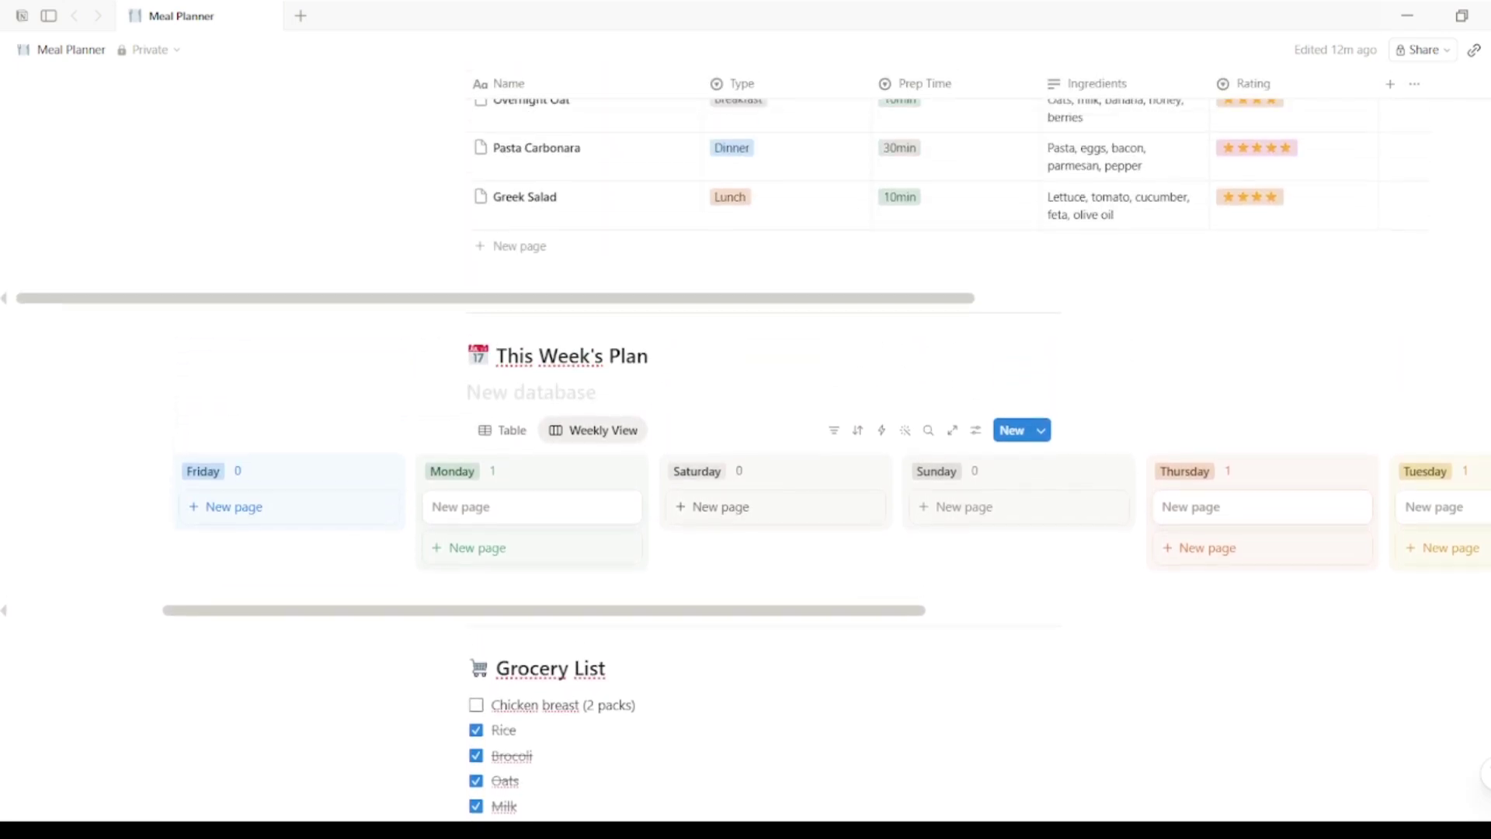
drag(905, 622, 815, 637)
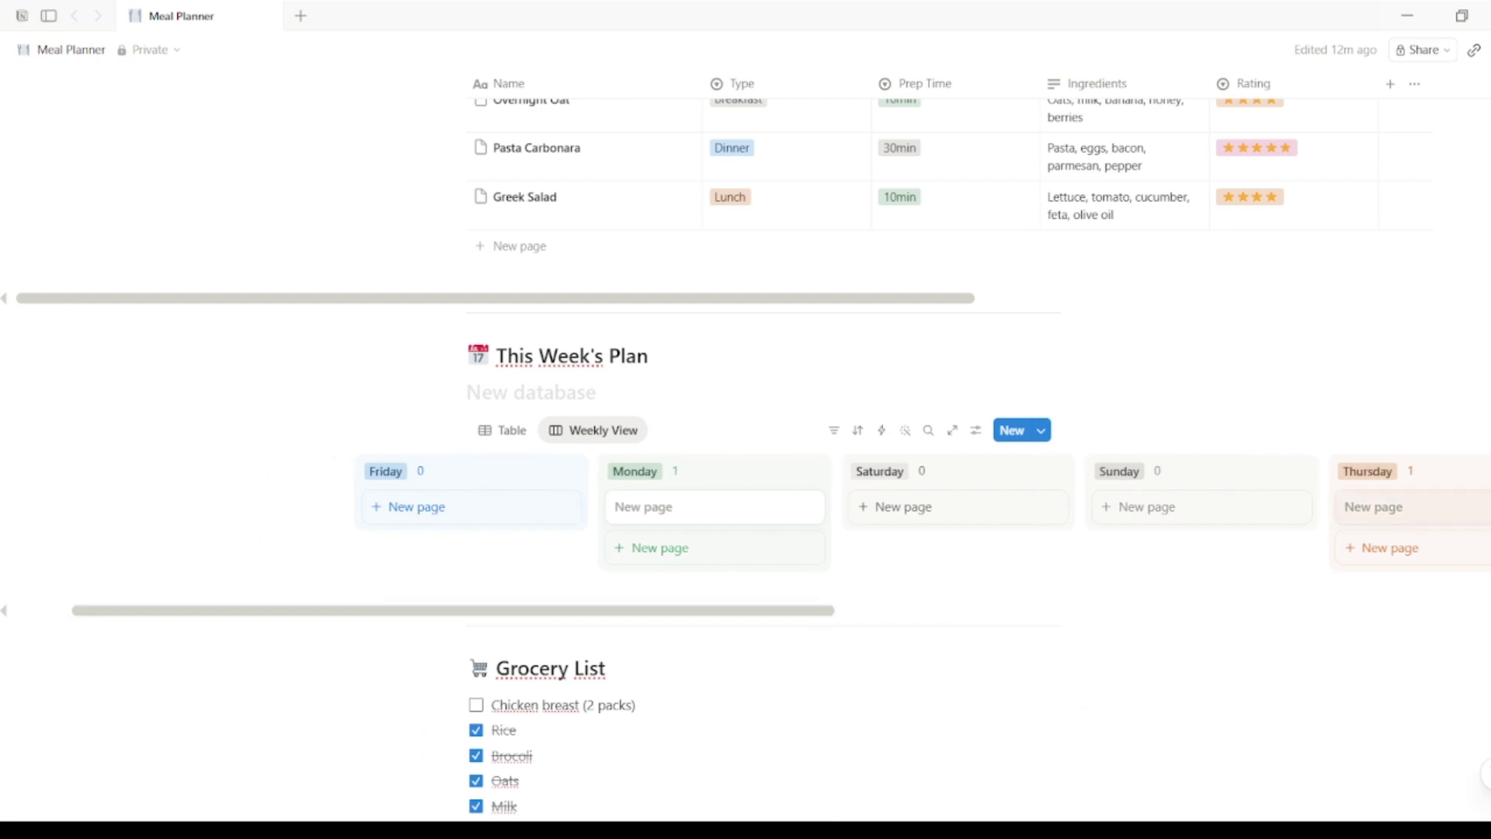
scroll(1308, 548, up, 6)
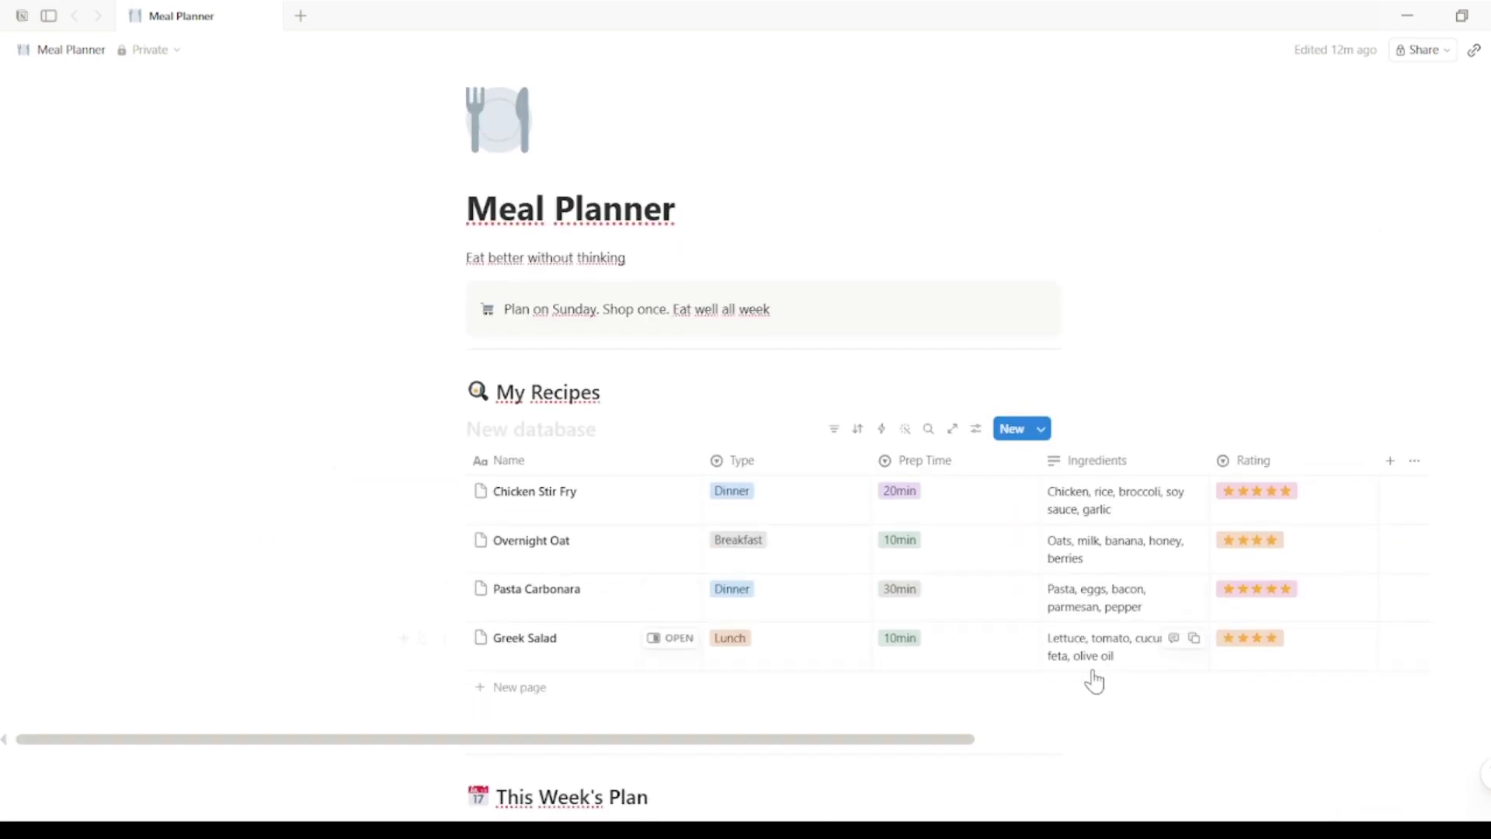
drag(965, 744, 1009, 775)
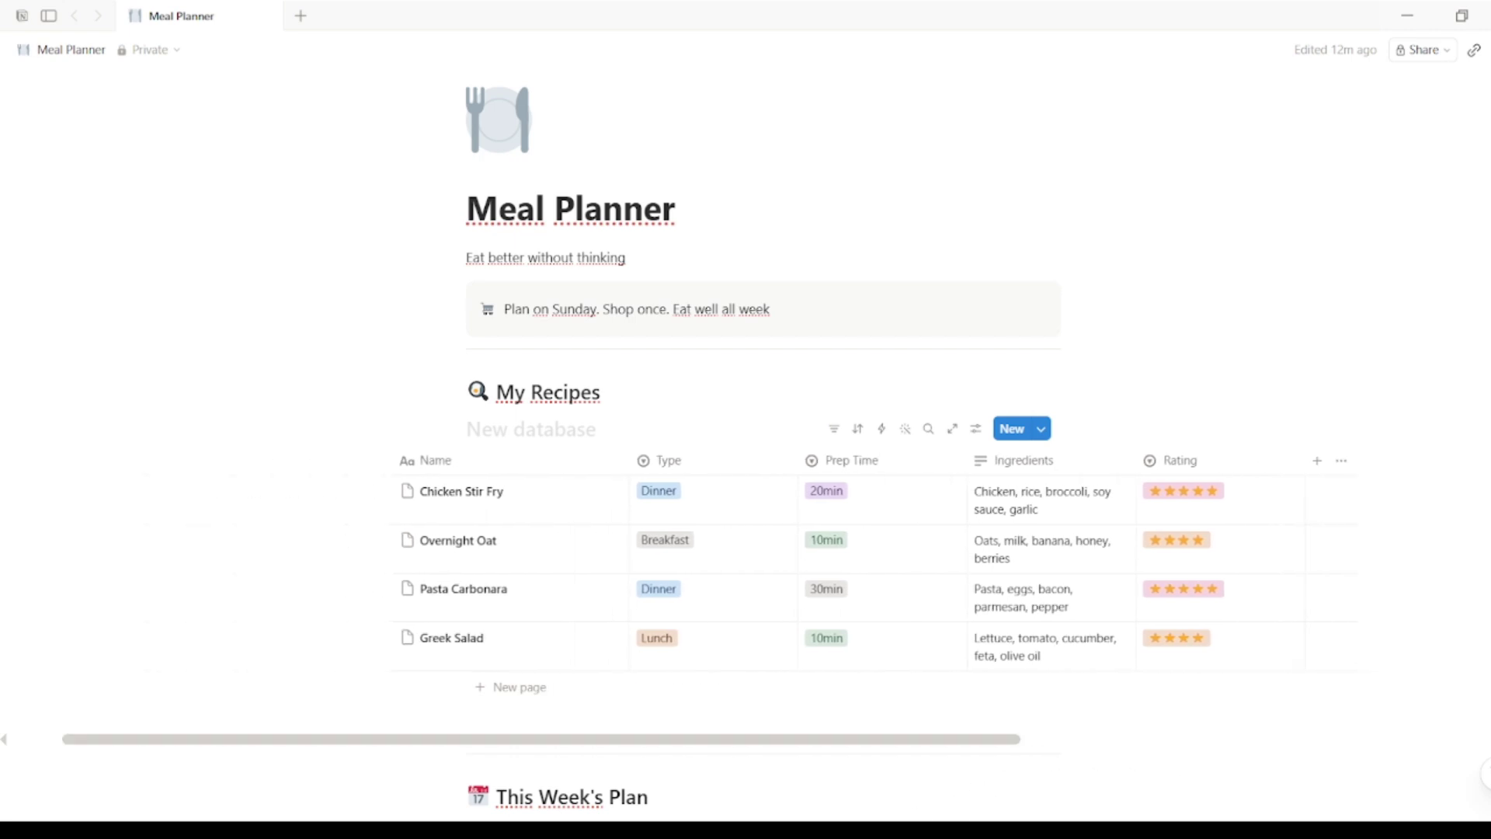